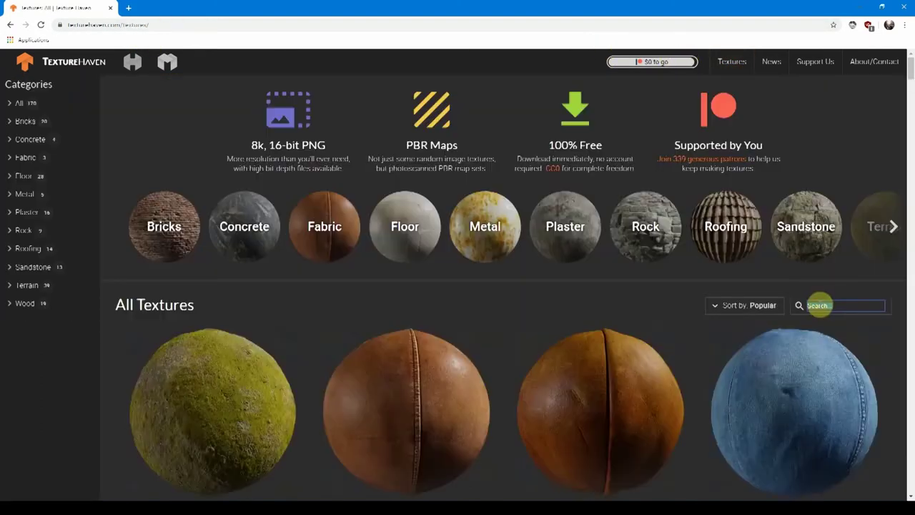
Step: Search the texture library for "castle" and choose to download all maps of castle_brick_02_red
text(castle)
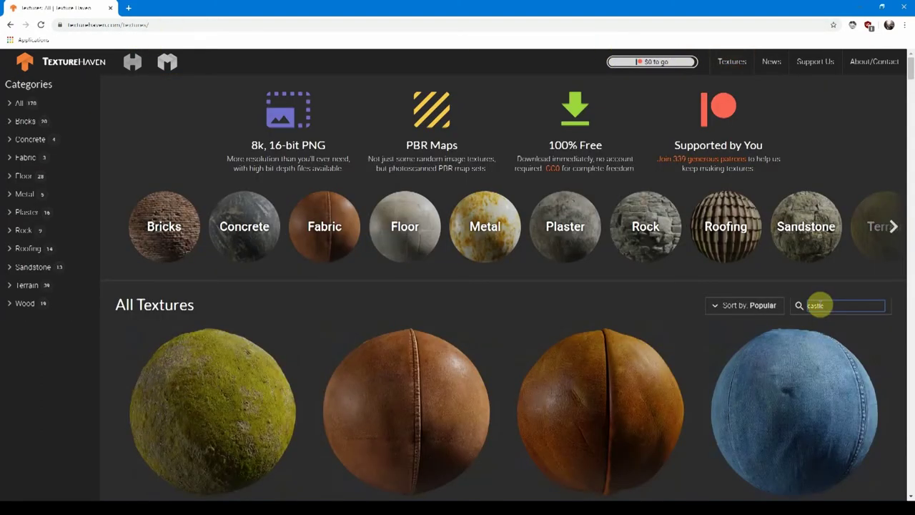
key(Return)
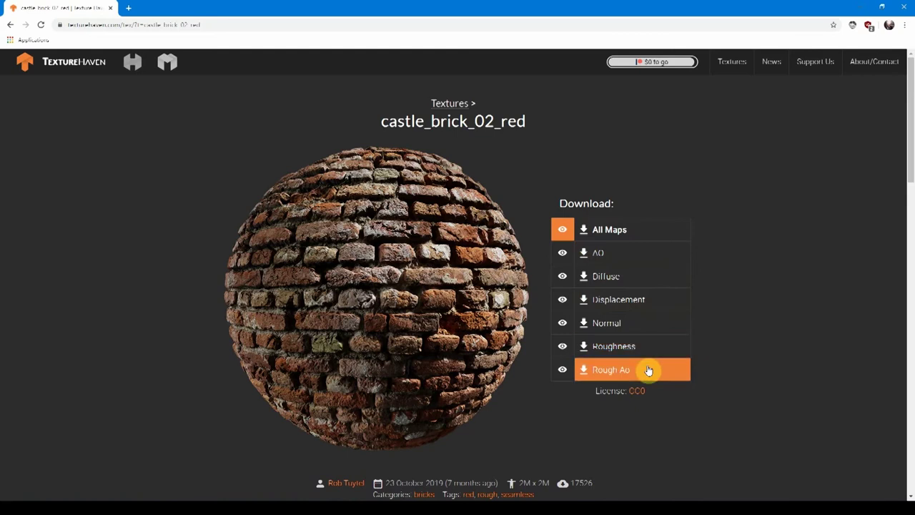
click(635, 230)
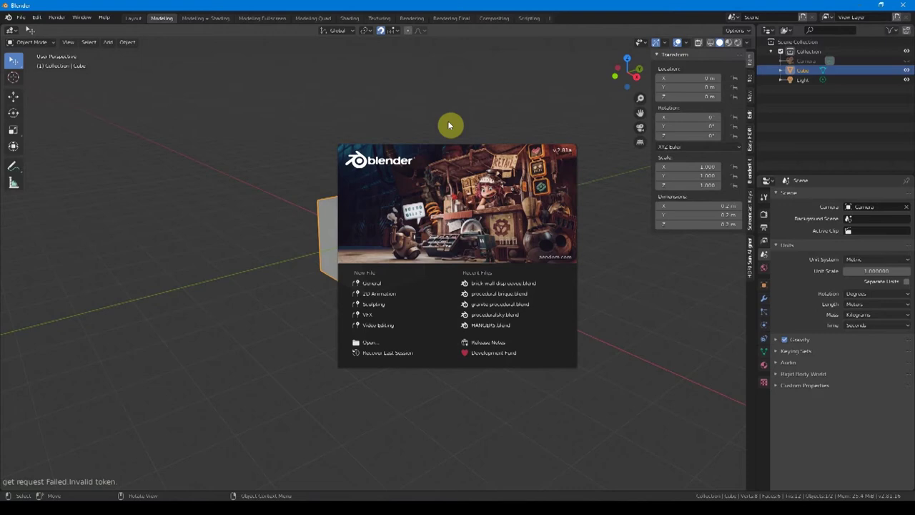
Step: Switch to Blender, dismiss the splash screen and delete the default cube
click(436, 126)
click(353, 187)
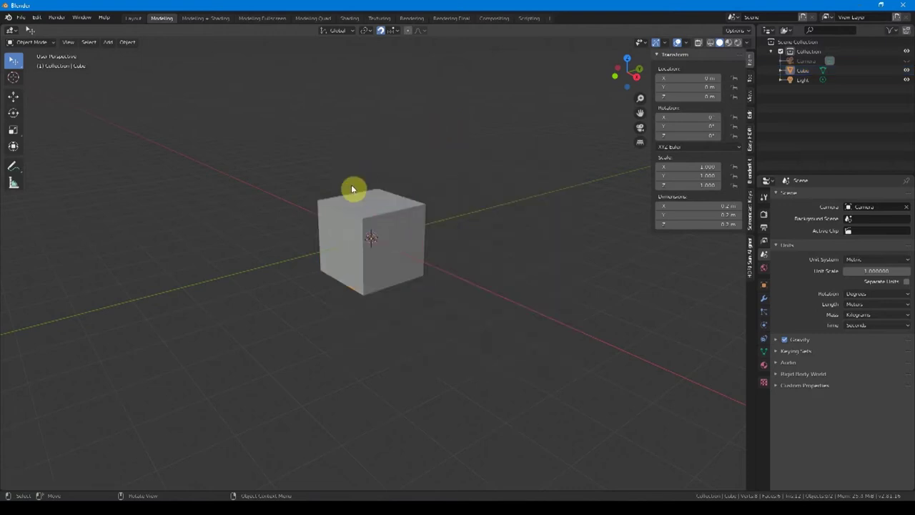
click(362, 216)
key(Delete)
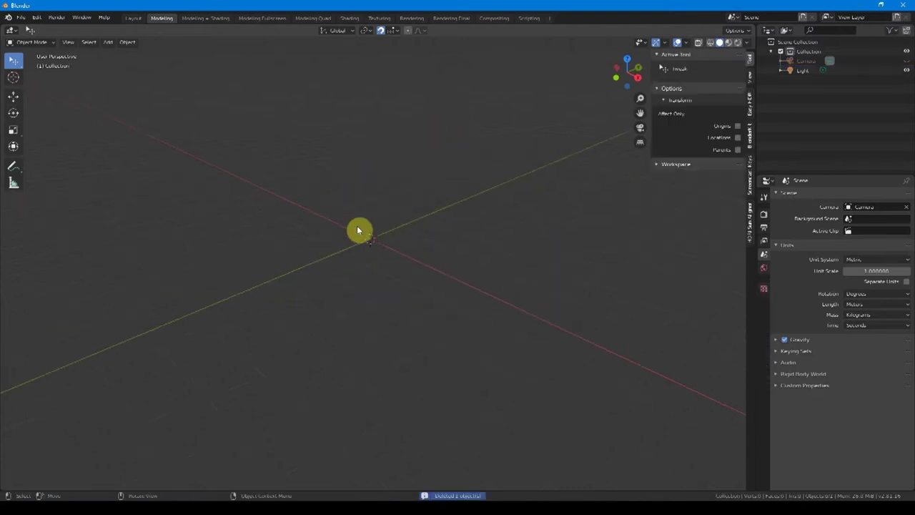
Step: Add a mesh plane at the scene origin and scale it by a factor of 10
key(shift+a)
mouse_move(357, 228)
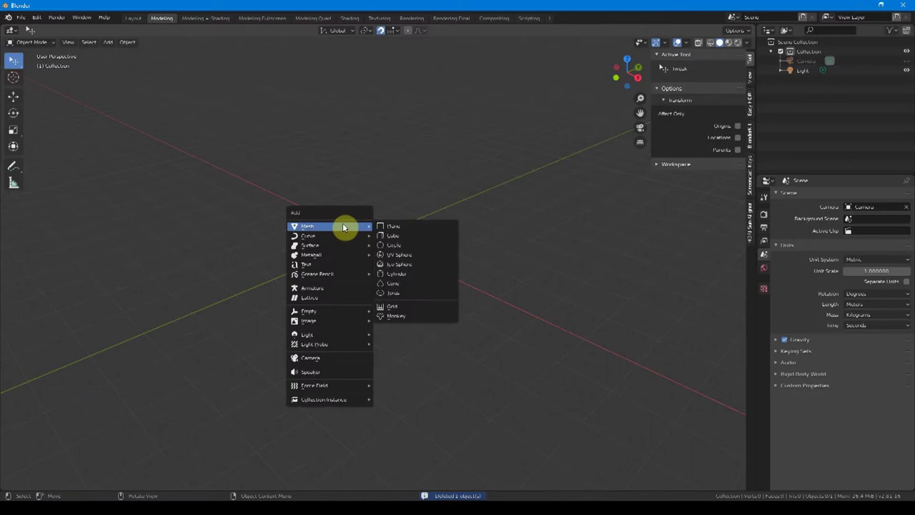
click(389, 226)
text(s10)
key(Return)
middle_drag(415, 261, 487, 245)
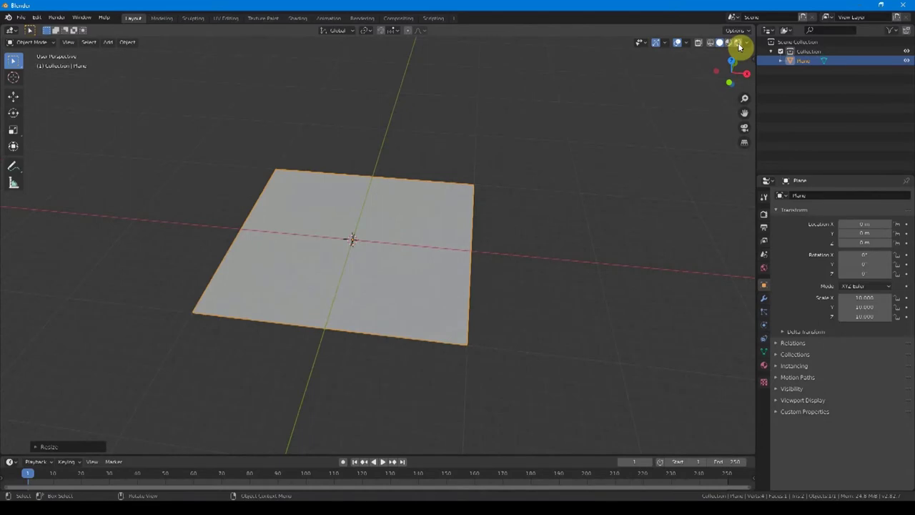
Step: Display the viewport in rendered shading and set the render engine to Cycles
click(737, 42)
click(765, 218)
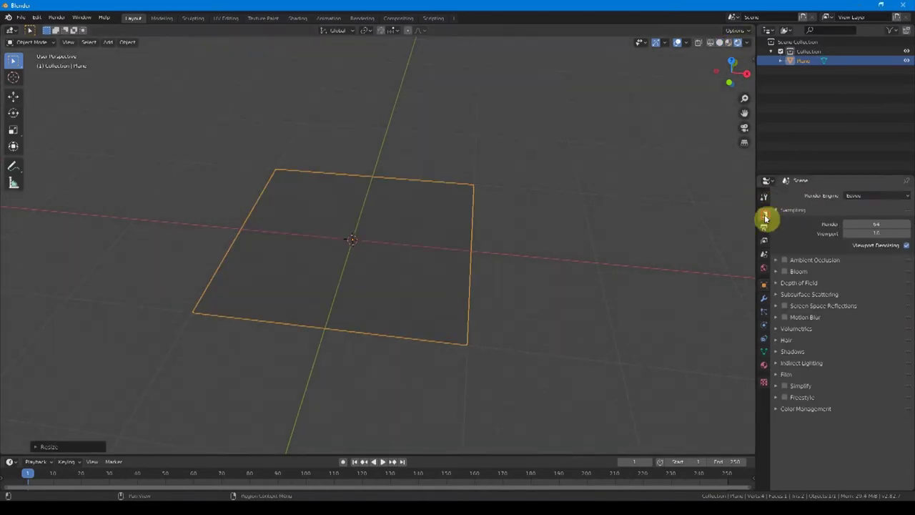
click(865, 196)
click(857, 229)
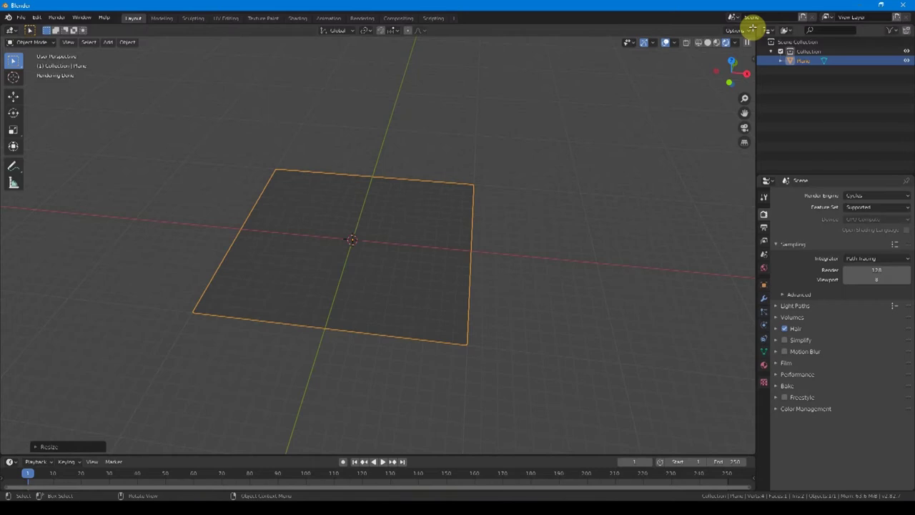
Step: Split the 3D viewport into two side-by-side areas and turn the new one into a Shader Editor
drag(753, 27, 422, 30)
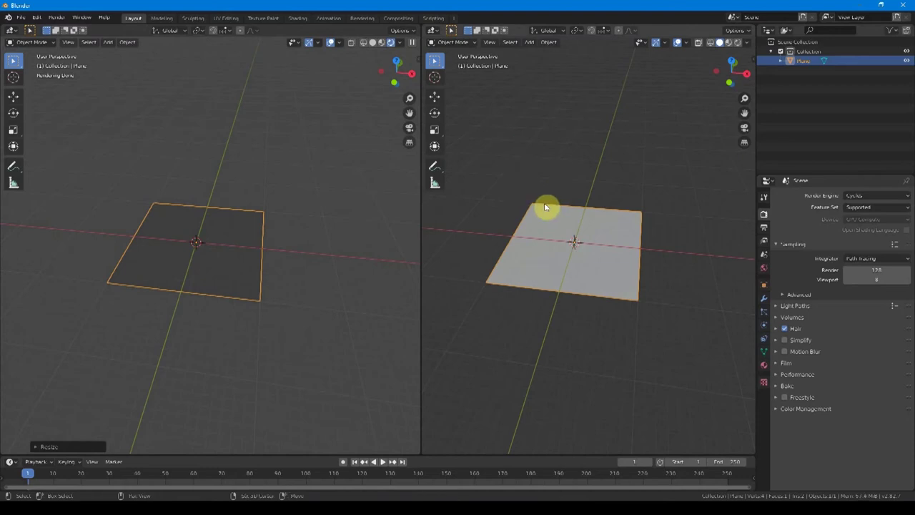
click(438, 31)
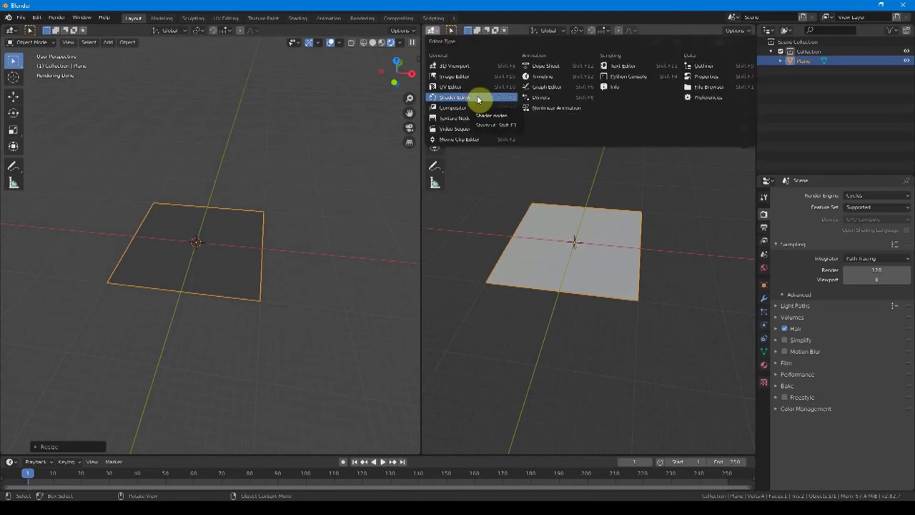
click(473, 98)
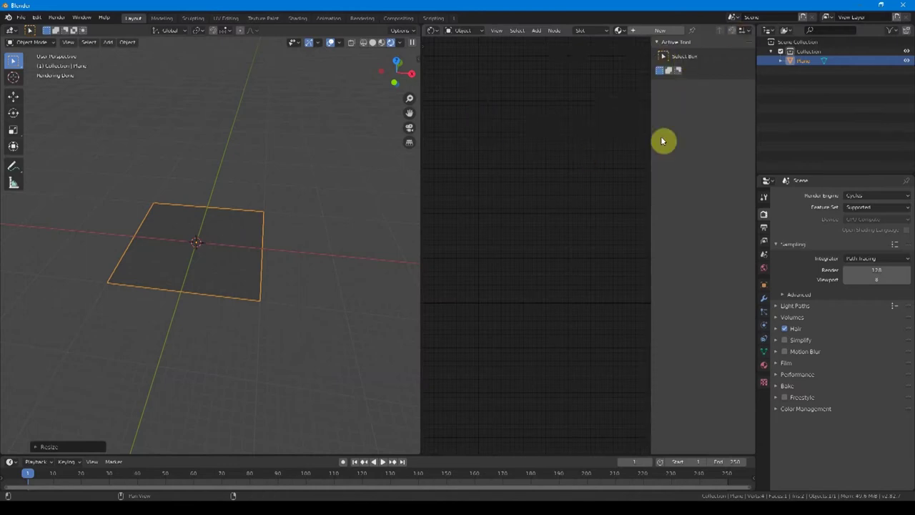
Step: Hide the Shader Editor's sidebar and create a new material for the plane
key(n)
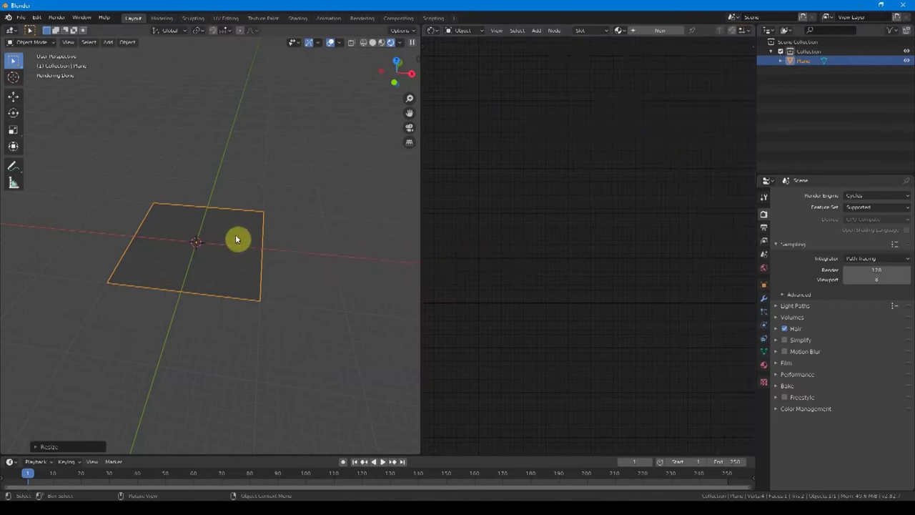
click(659, 31)
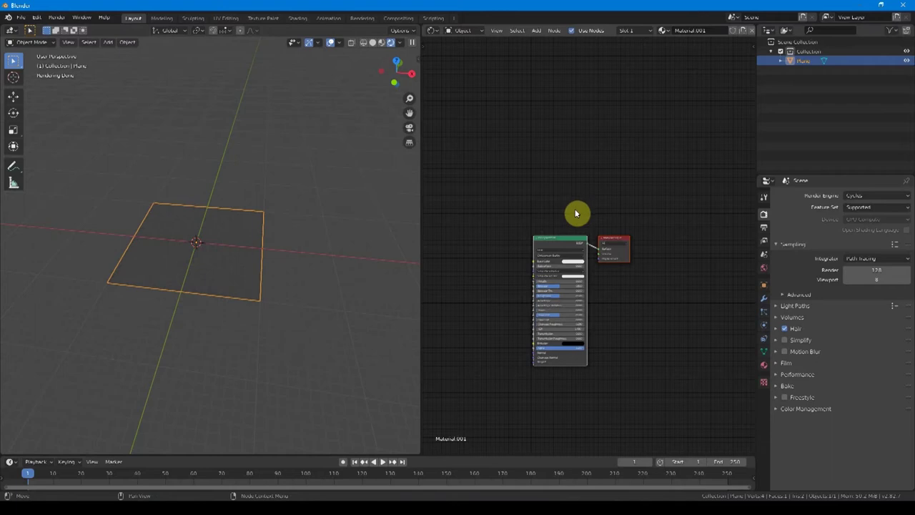
middle_drag(576, 213, 605, 162)
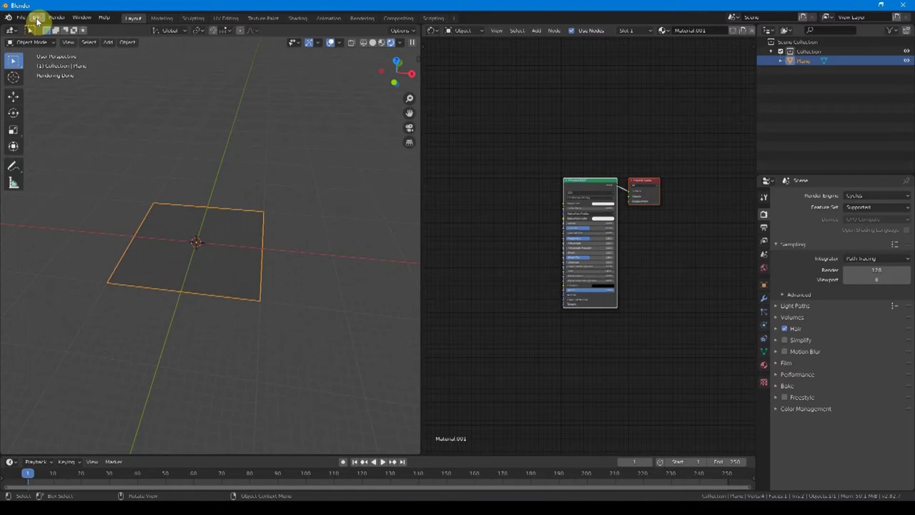
Step: Find and enable the Node Wrangler add-on in the preferences
click(36, 18)
click(59, 154)
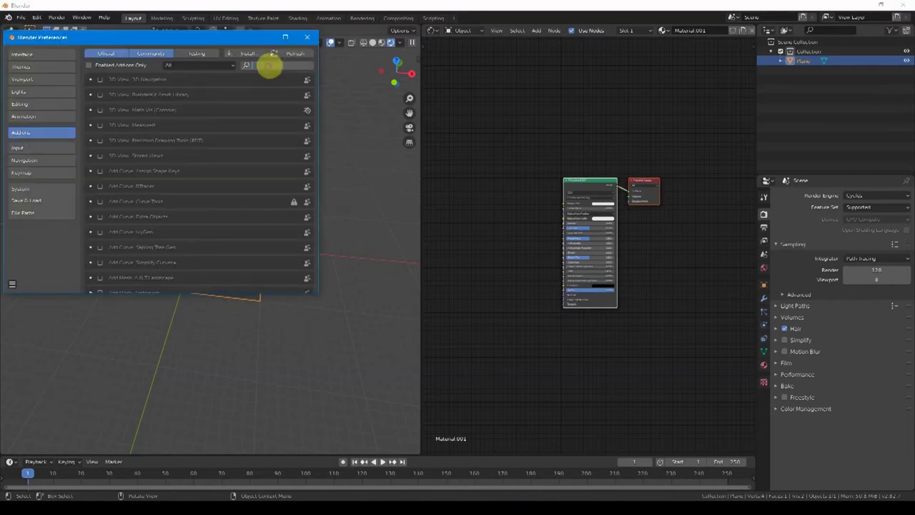
click(268, 66)
text(node)
click(100, 109)
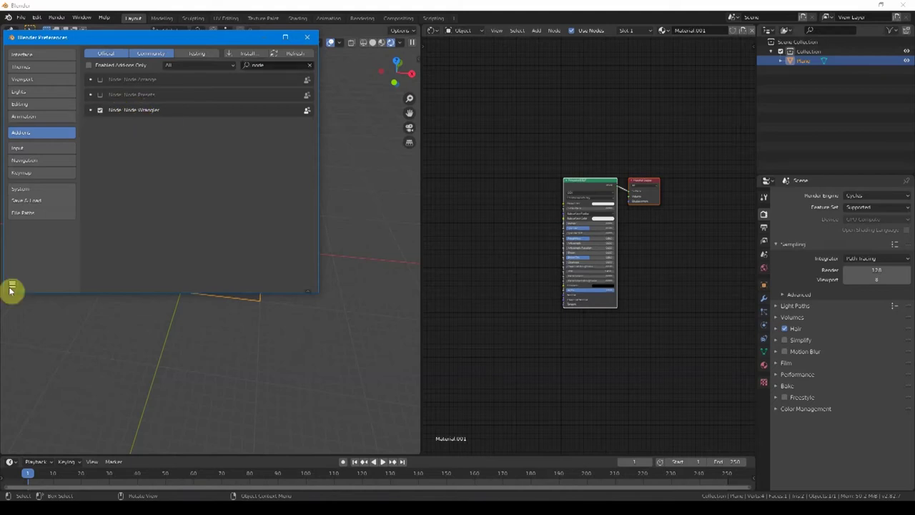
click(308, 36)
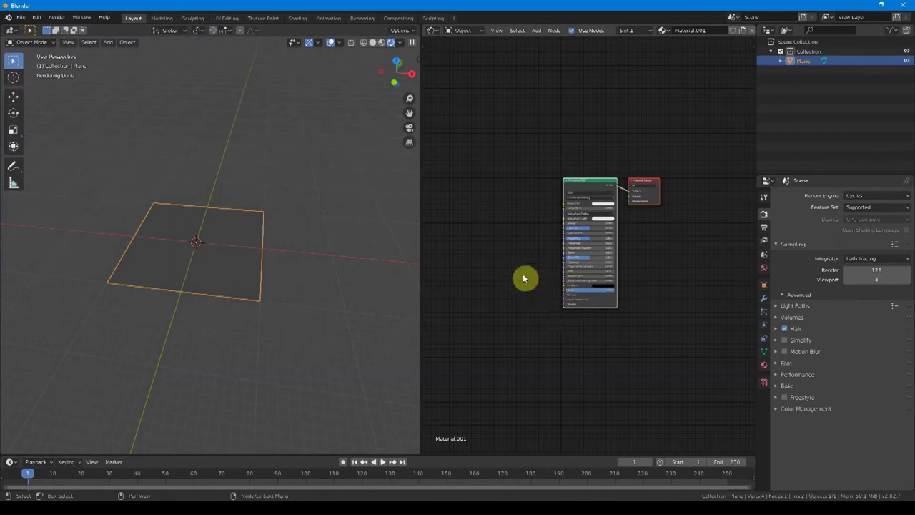
Step: Run Principled Texture Setup with all the texture maps from the castle_brick_02_red_2k.jpg folder
middle_drag(530, 274, 585, 270)
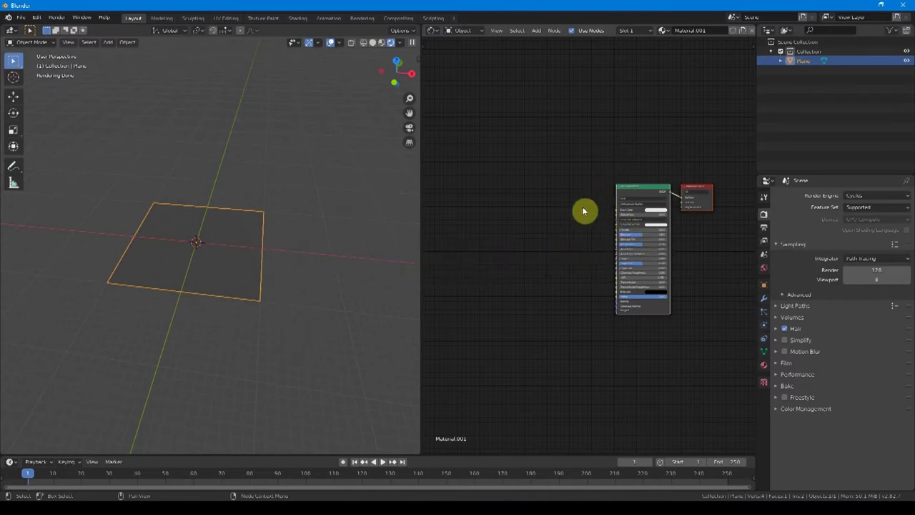
key(ctrl+shift+t)
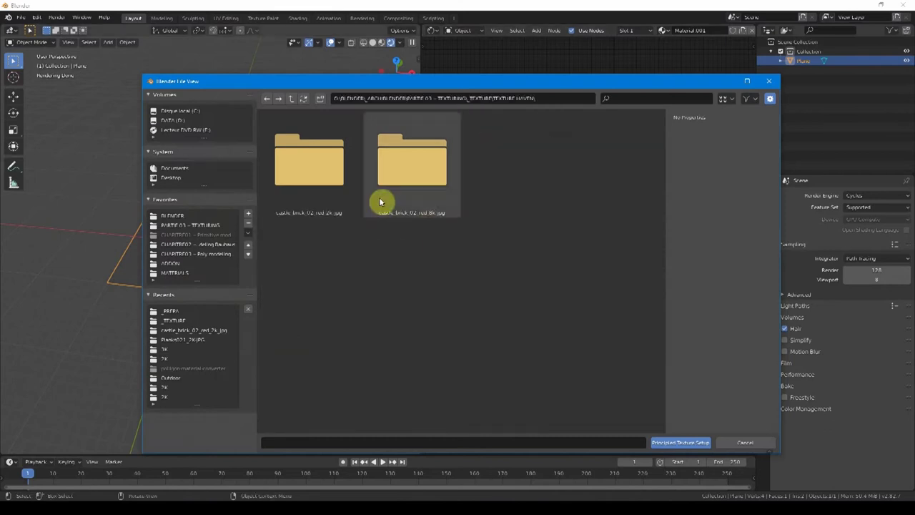
double_click(319, 177)
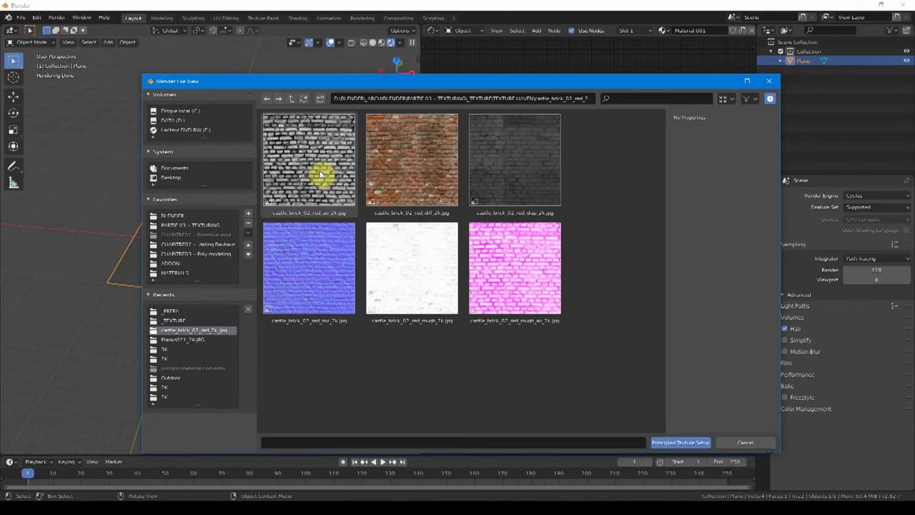
drag(320, 175, 506, 262)
click(681, 442)
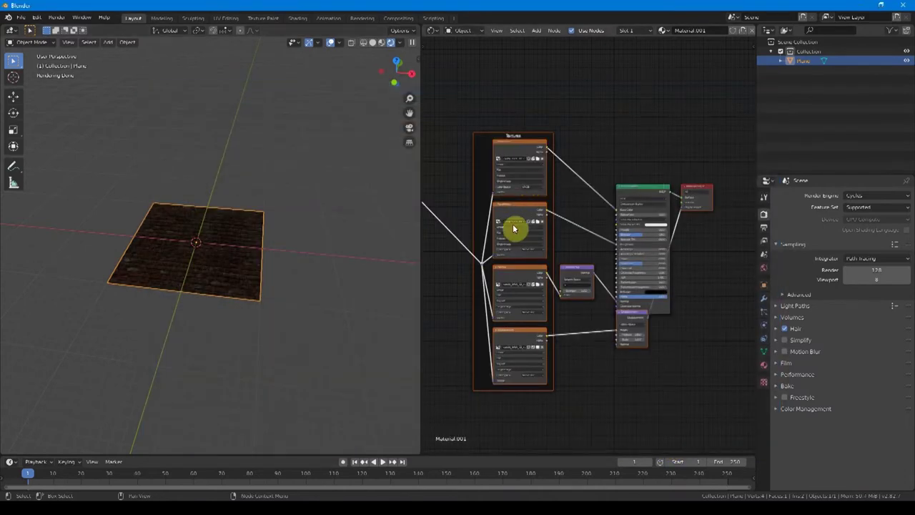
Step: Review the generated texture and mapping nodes, and move the Displacement node clear below the Principled BSDF node
scroll(548, 241, down, 1)
scroll(588, 245, up, 1)
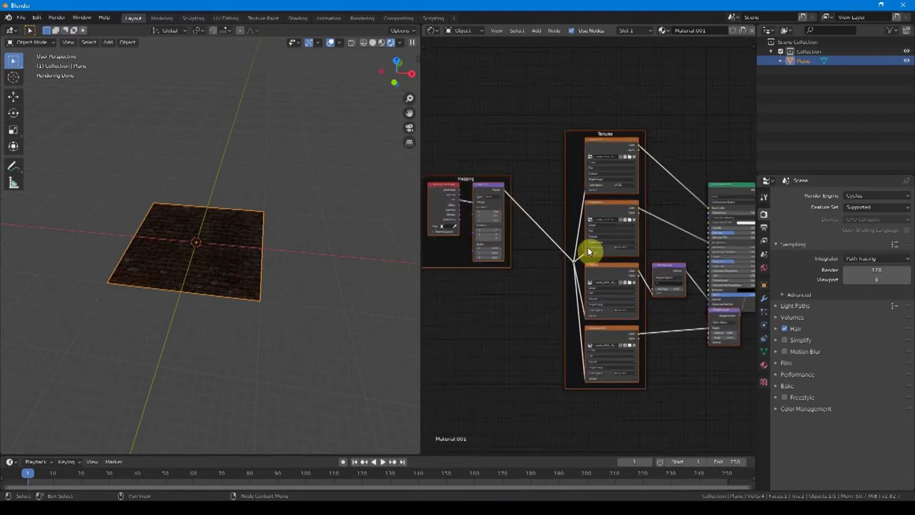
scroll(574, 205, down, 2)
scroll(546, 178, up, 2)
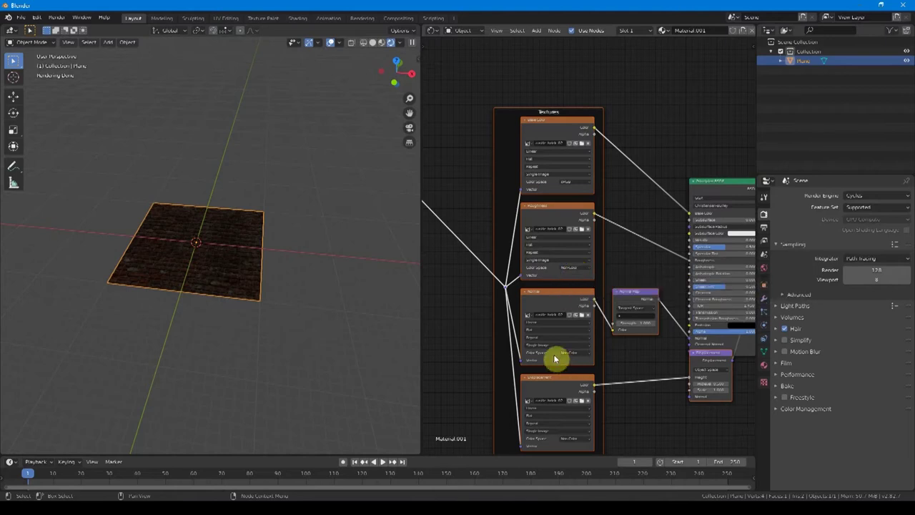
scroll(565, 429, right, 5)
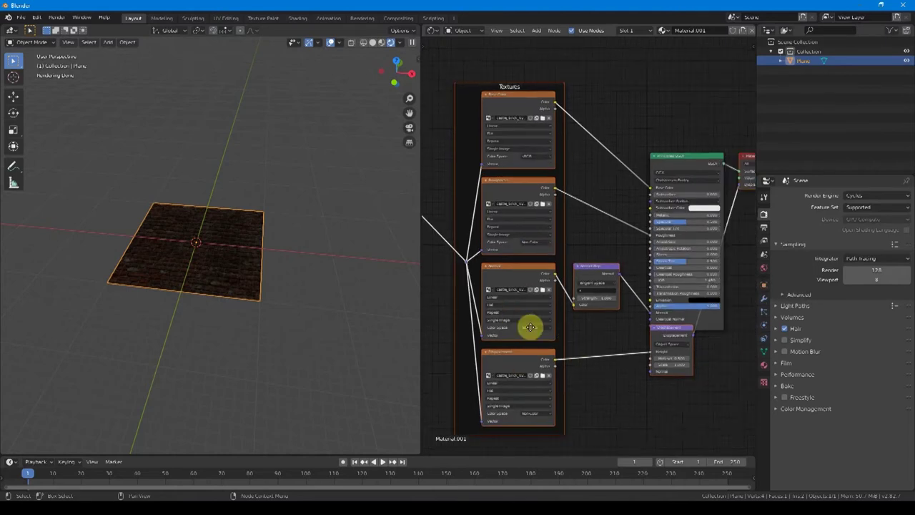
drag(522, 252, 523, 255)
drag(588, 310, 567, 360)
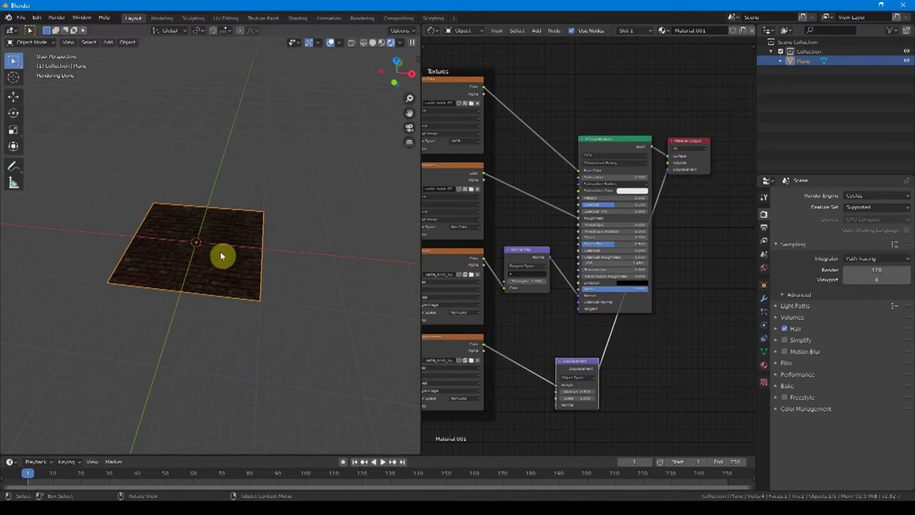
Step: Set the brick material's surface displacement method to Displacement and Bump
click(764, 370)
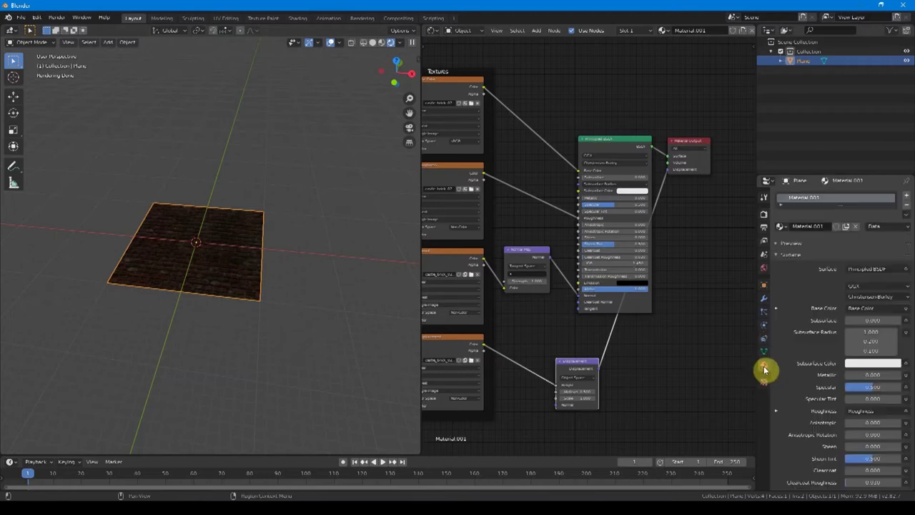
scroll(783, 362, down, 10)
click(790, 339)
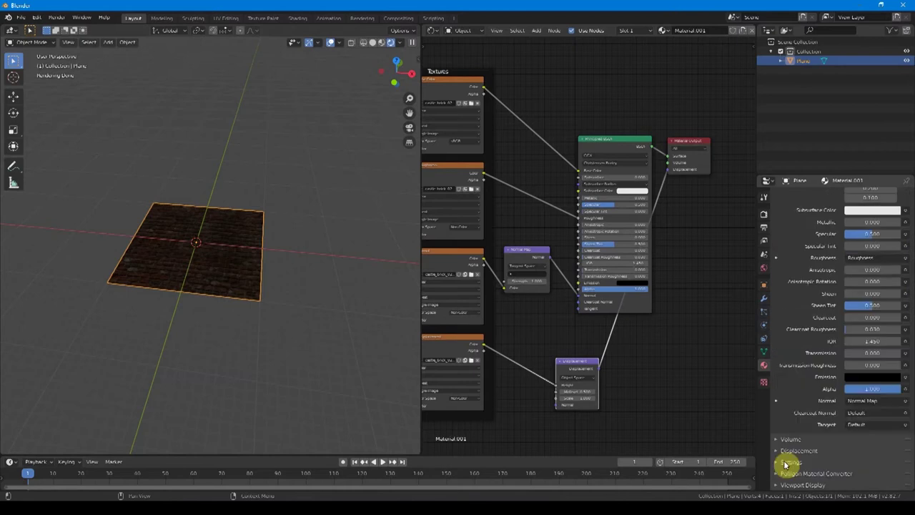
click(782, 462)
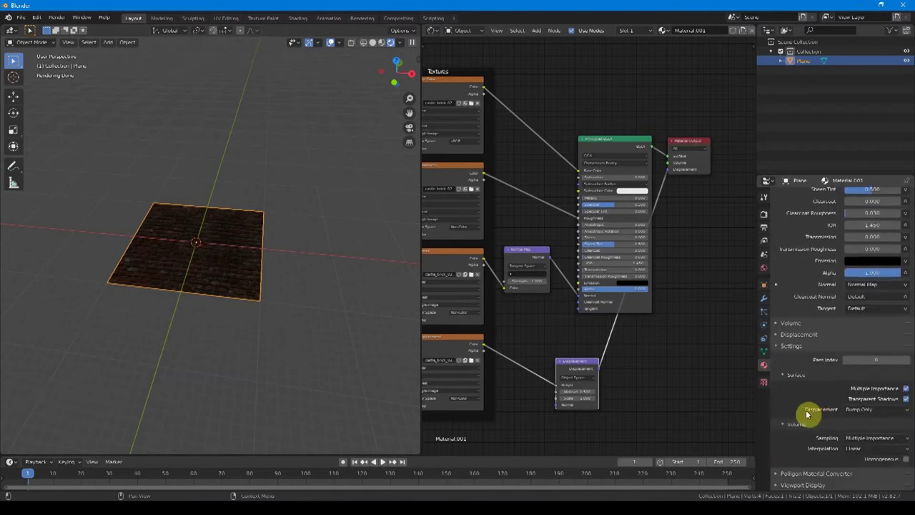
click(864, 411)
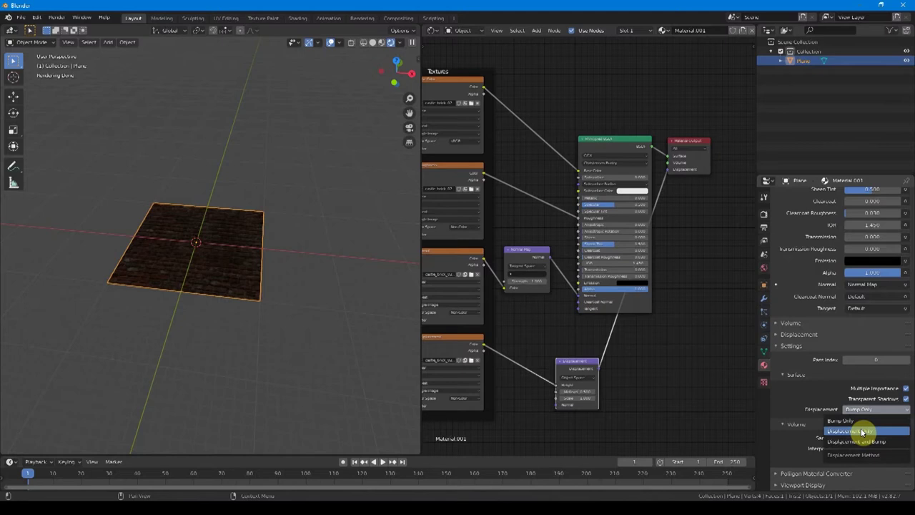
click(863, 441)
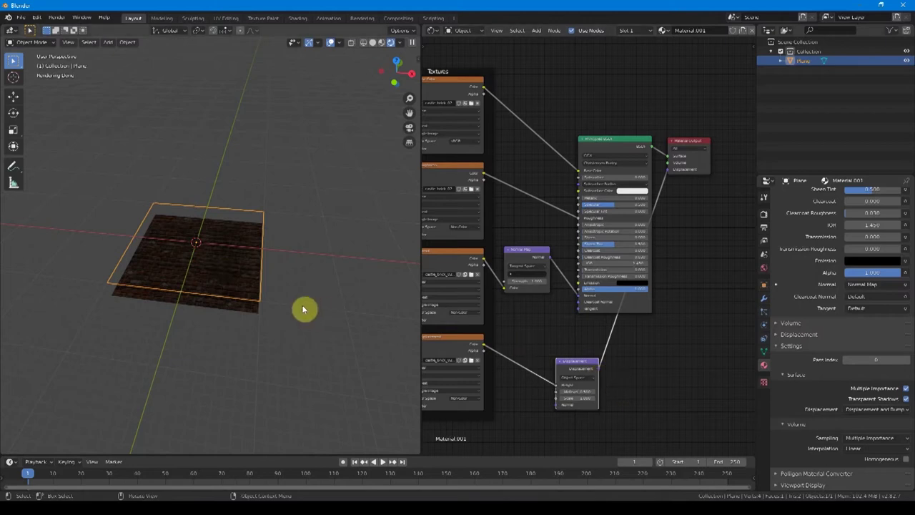
Step: Add a point light, position it above the brick plane and set its power to 1000 W
mouse_move(224, 268)
middle_down()
mouse_move(210, 262)
mouse_move(211, 250)
mouse_move(217, 254)
middle_up()
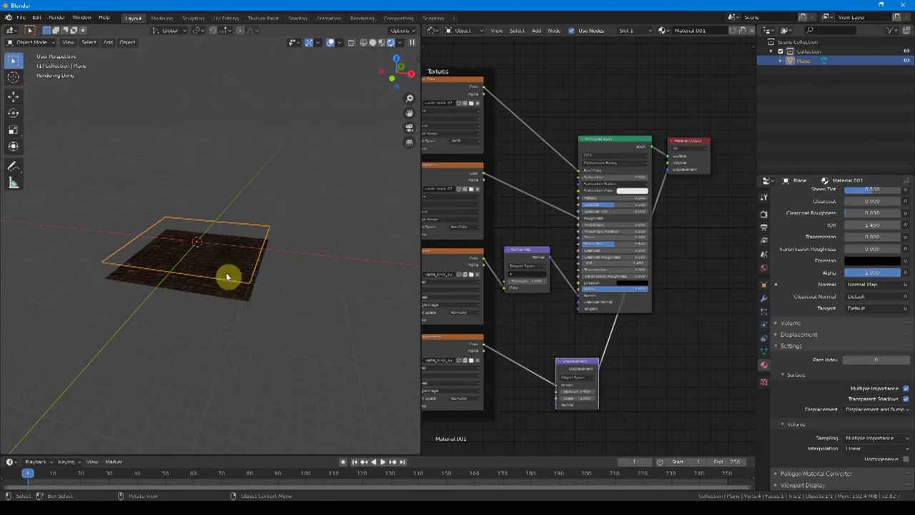
middle_drag(221, 271, 229, 280)
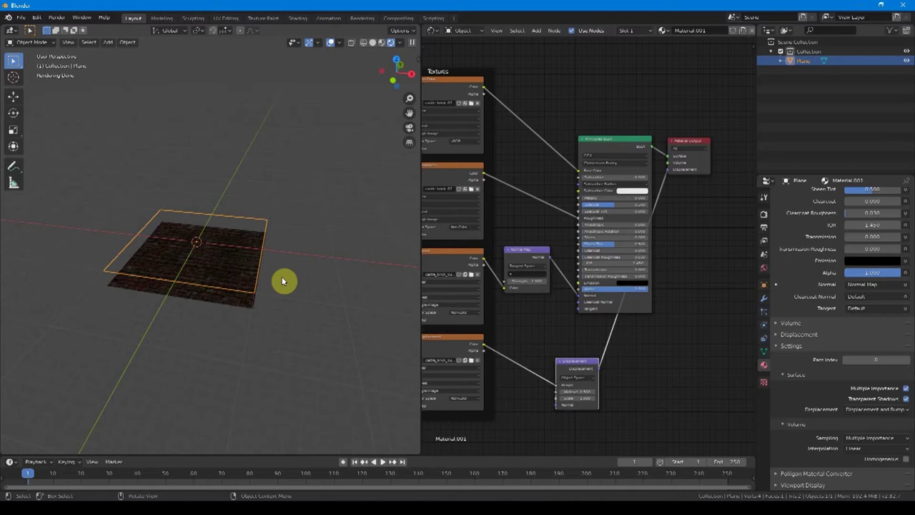
middle_drag(216, 299, 217, 298)
key(shift+a)
click(301, 360)
key(g)
click(309, 82)
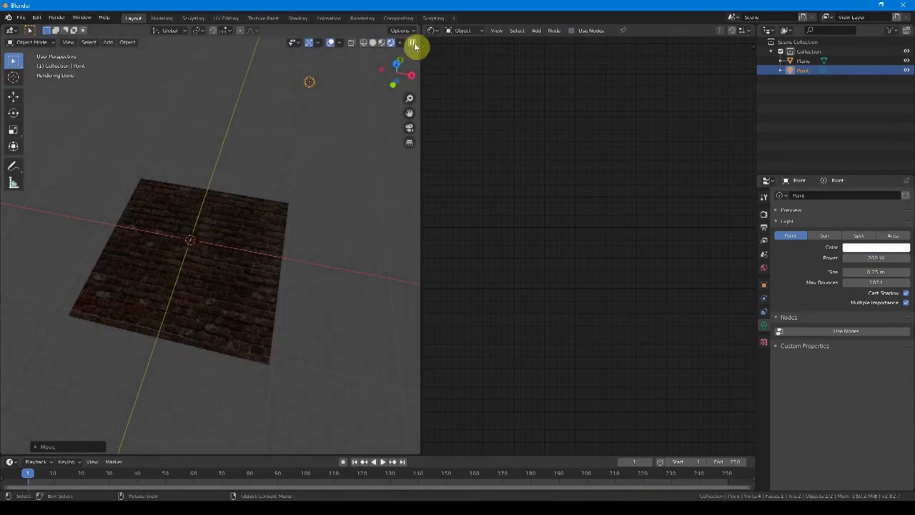
key(KP_7)
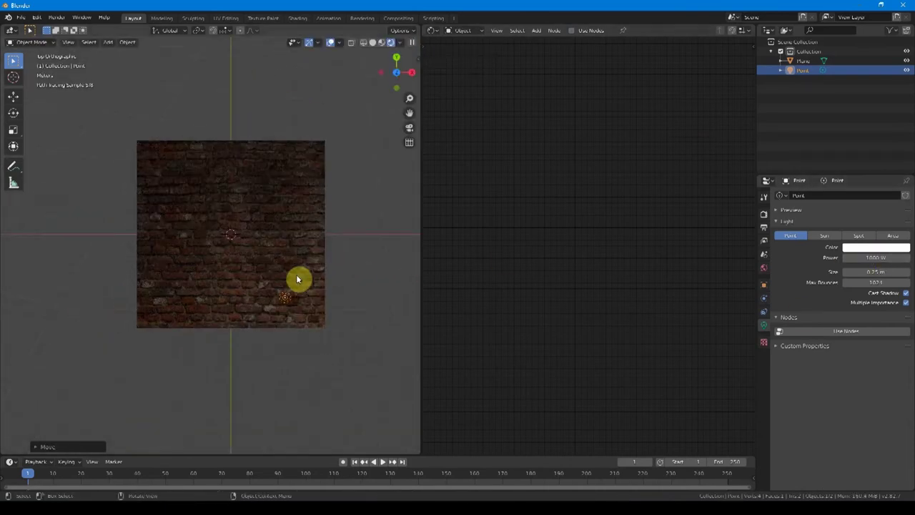
Step: Add 28 horizontal loop cuts across the brick plane in Edit Mode
scroll(287, 257, up, 2)
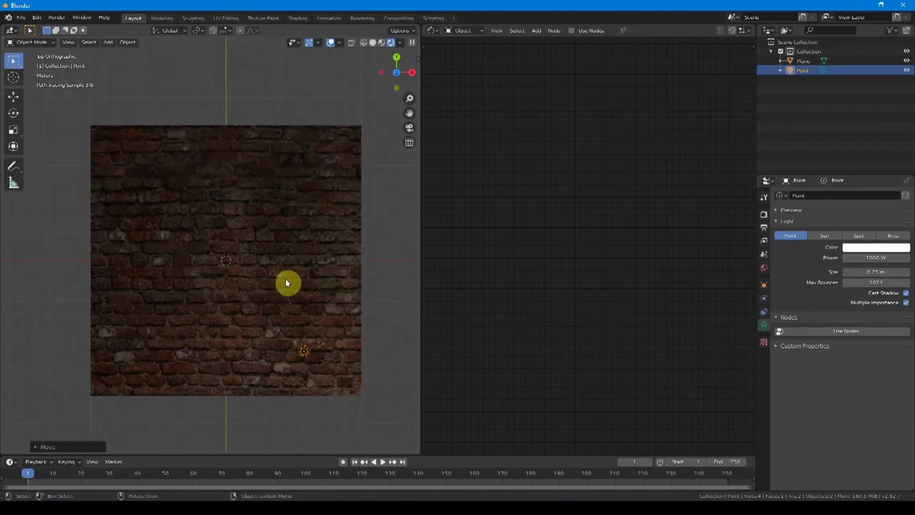
click(286, 283)
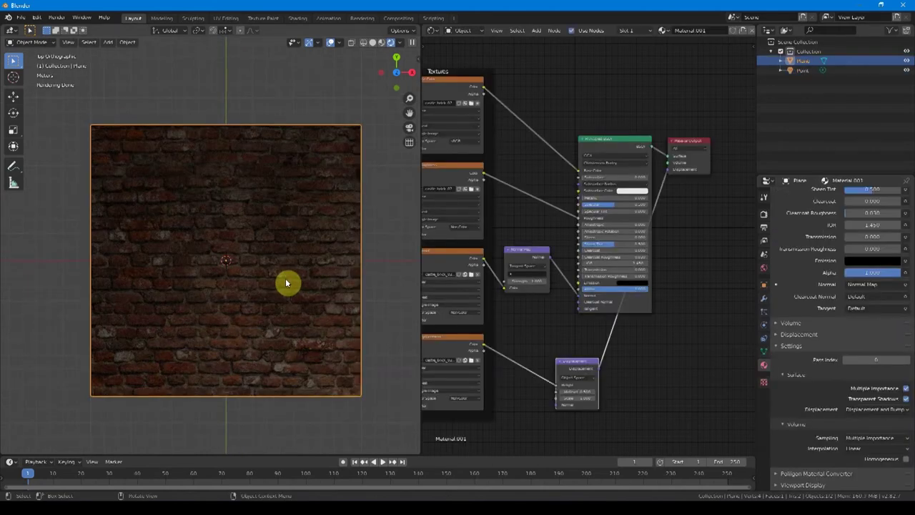
key(Tab)
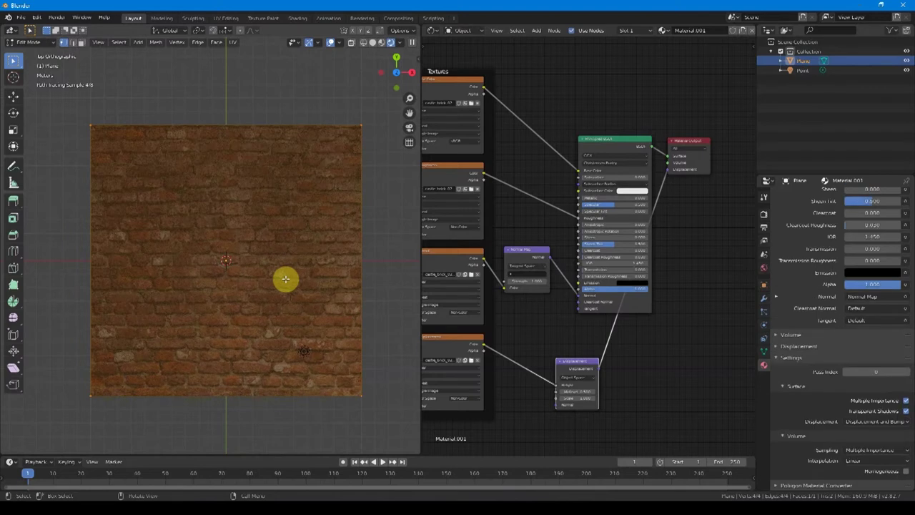
key(ctrl+r)
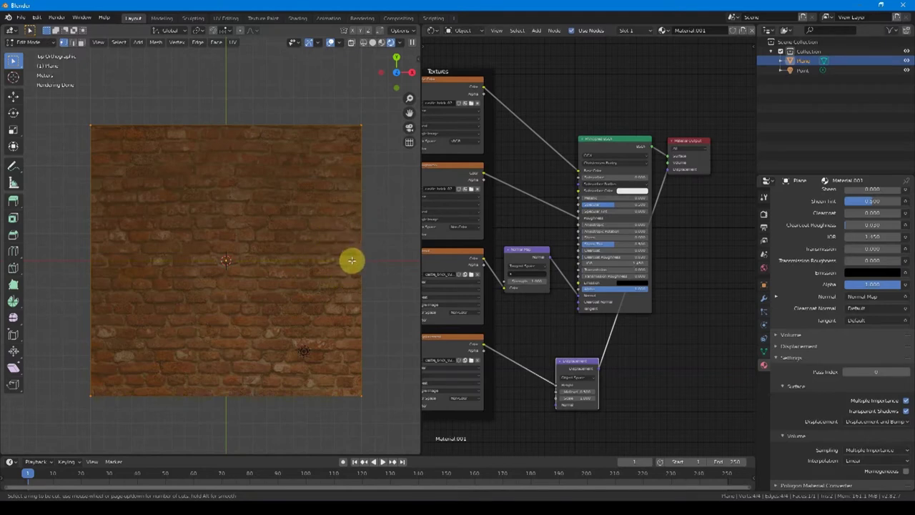
scroll(351, 260, up, 12)
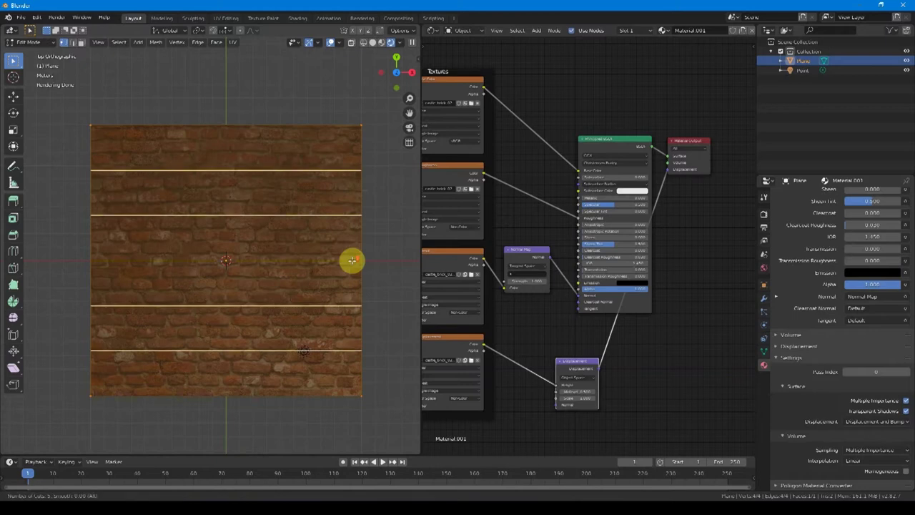
scroll(352, 260, up, 1)
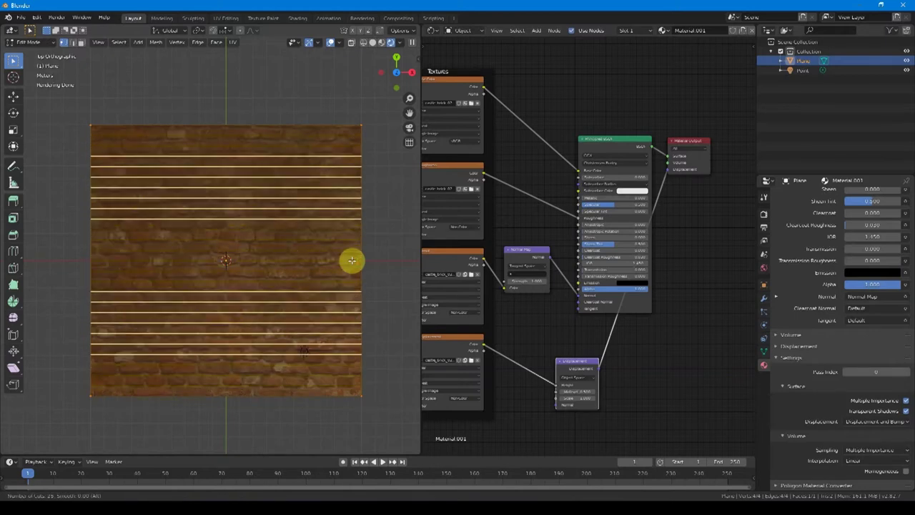
scroll(352, 260, up, 2)
scroll(352, 260, down, 1)
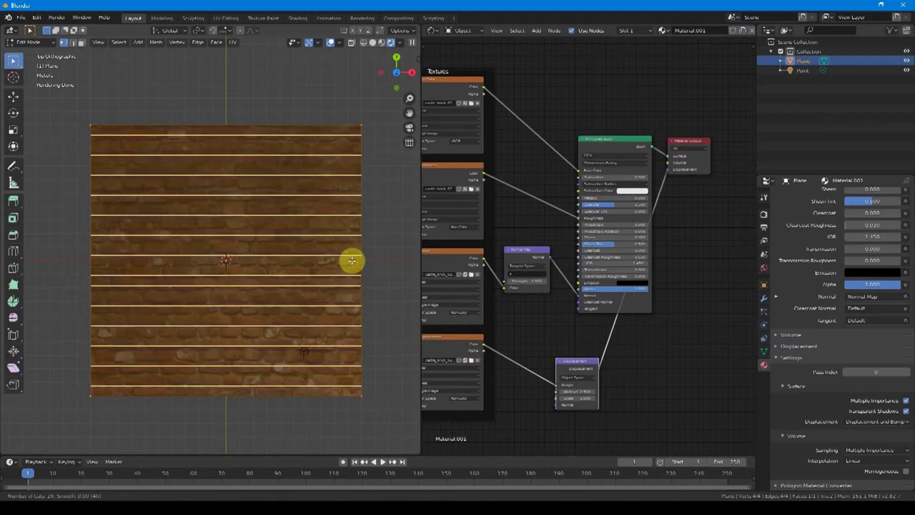
scroll(352, 261, up, 2)
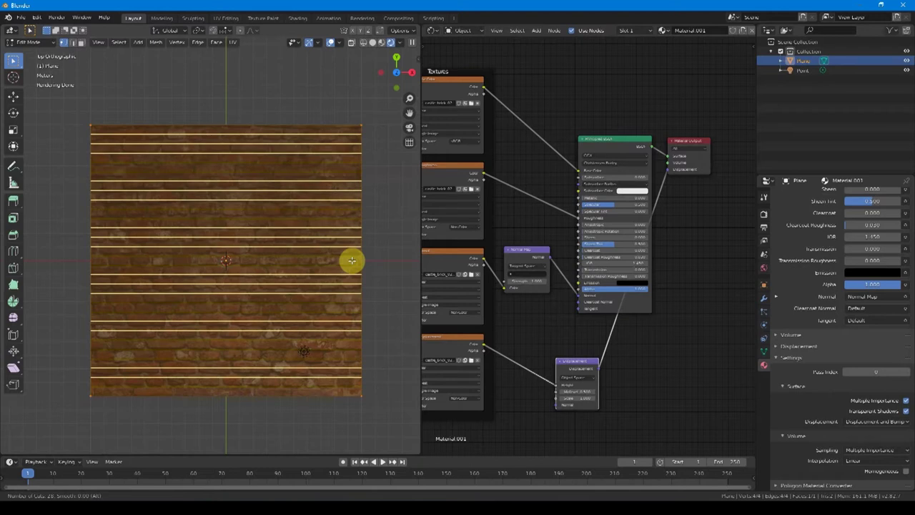
click(352, 260)
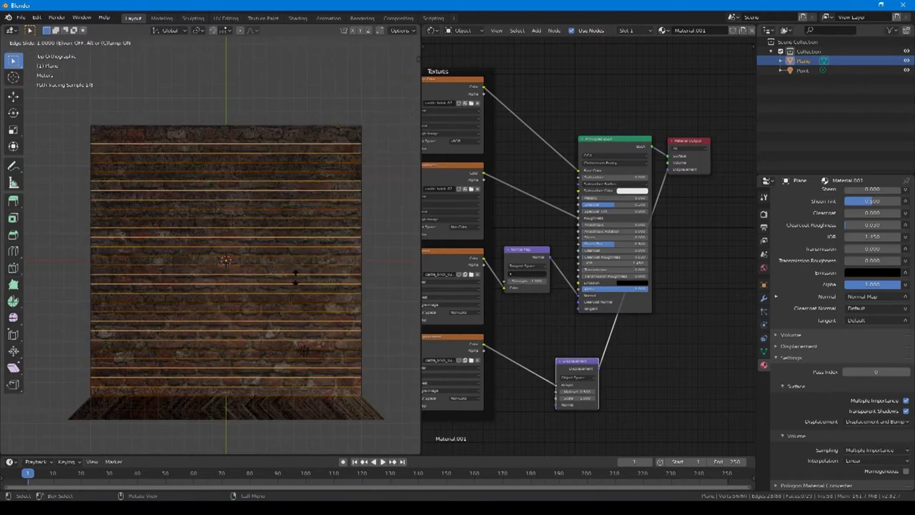
click(295, 277)
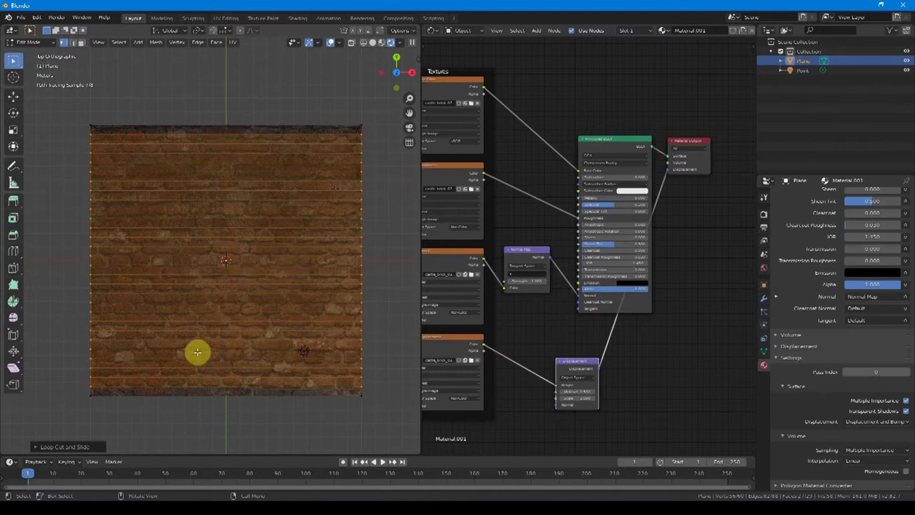
Step: Add 11 evenly spaced vertical loop cuts to the brick plane and return to Object Mode
key(ctrl+r)
scroll(226, 136, up, 14)
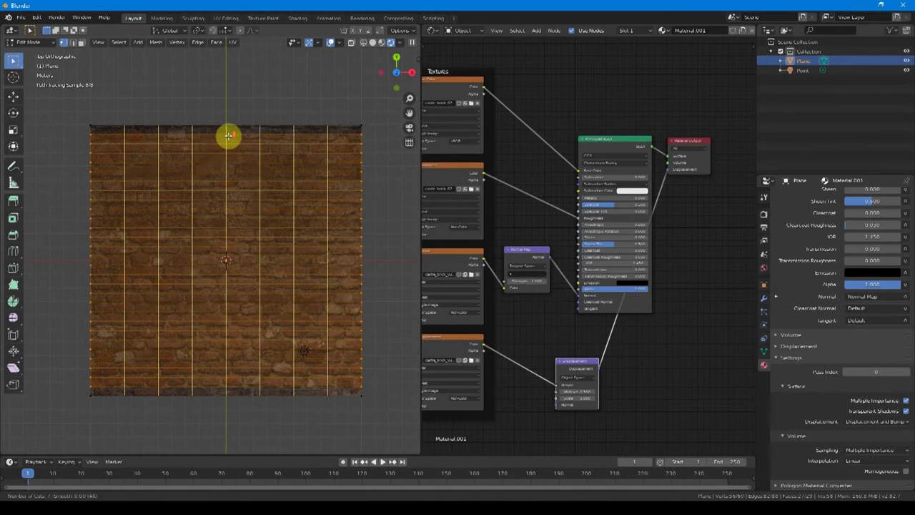
click(227, 137)
right_click(280, 147)
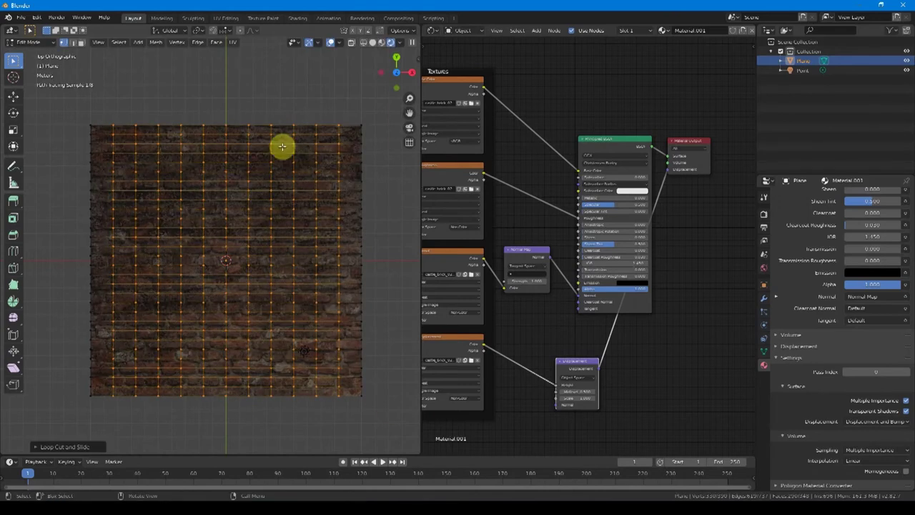
key(Tab)
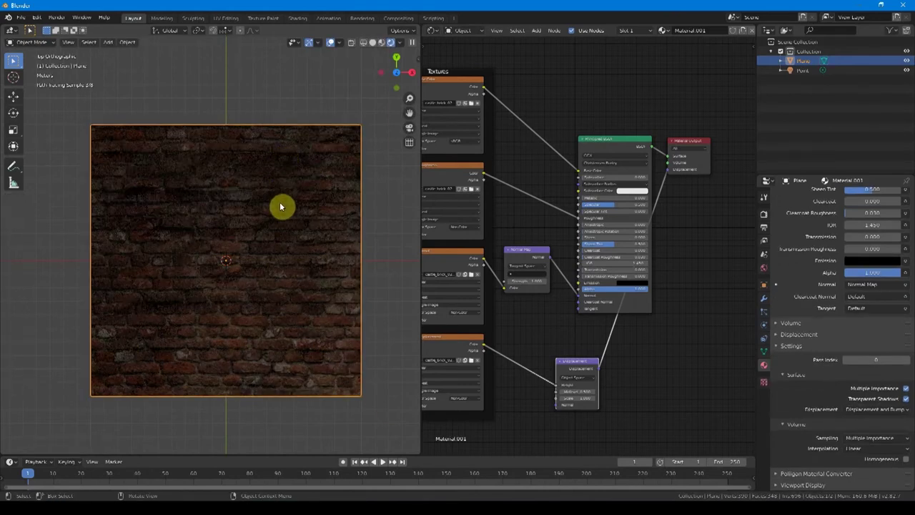
Step: Add a Subdivision Surface modifier to the brick plane with 2 viewport subdivisions and inspect the displaced relief
middle_drag(289, 293, 226, 249)
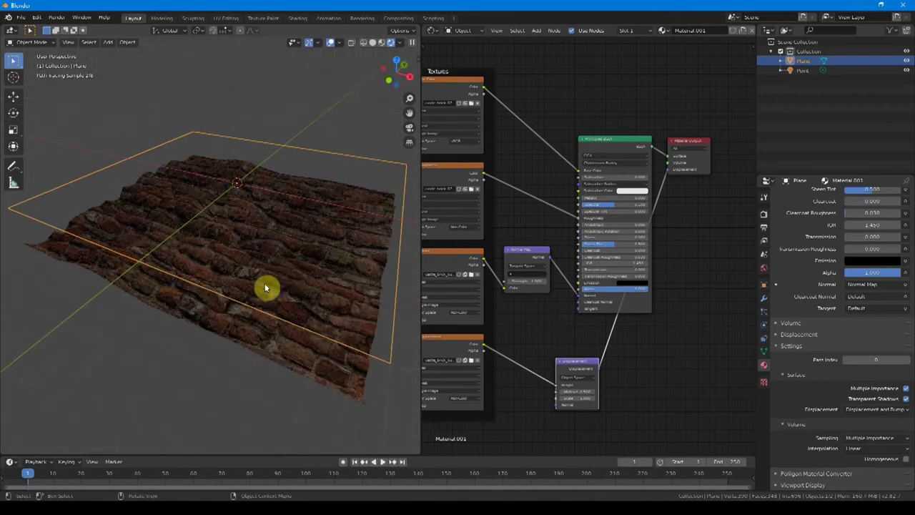
middle_drag(292, 289, 269, 281)
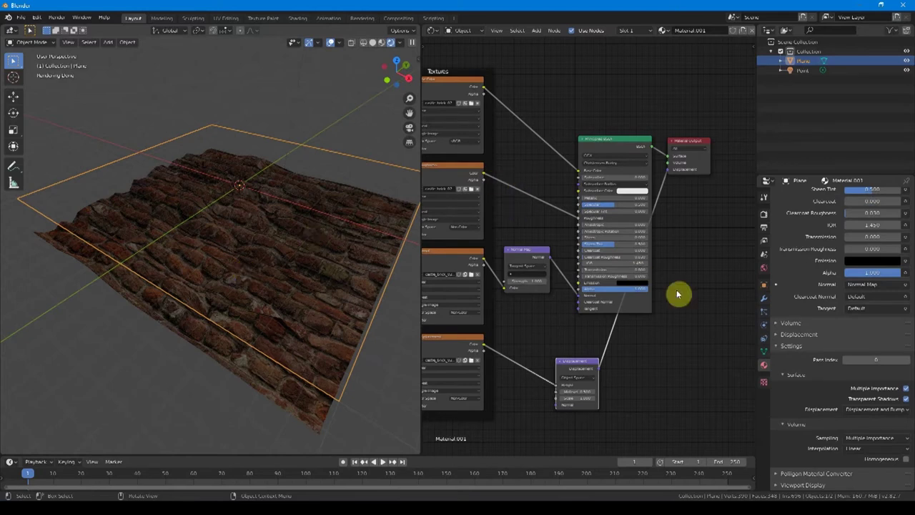
key(ctrl+1)
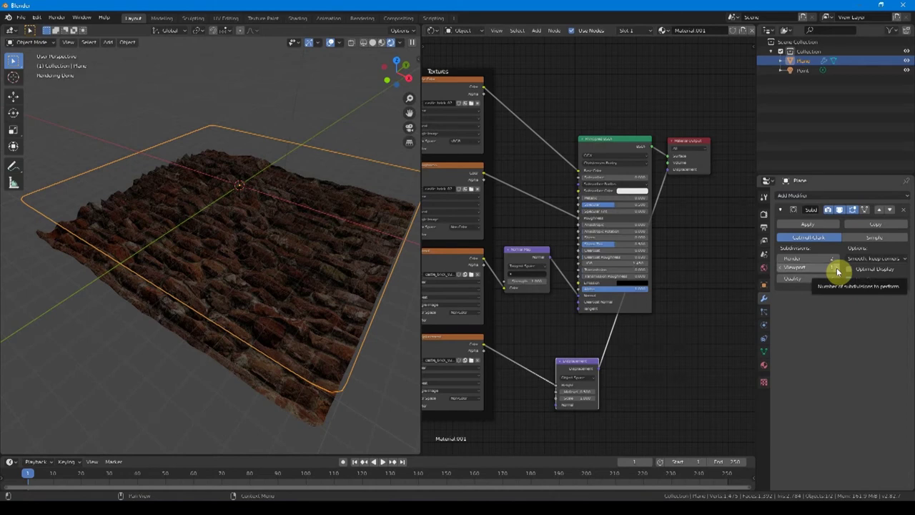
click(832, 267)
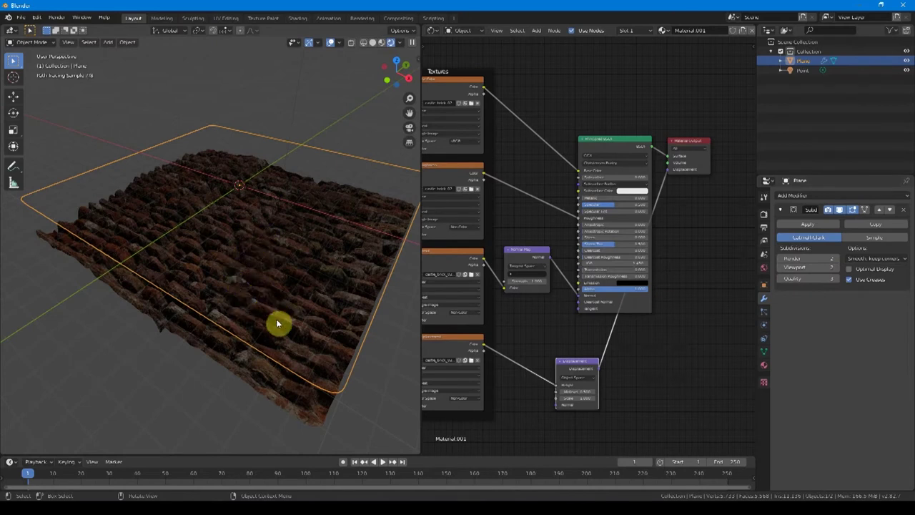
mouse_move(315, 301)
middle_down()
mouse_move(300, 289)
mouse_move(286, 301)
middle_up()
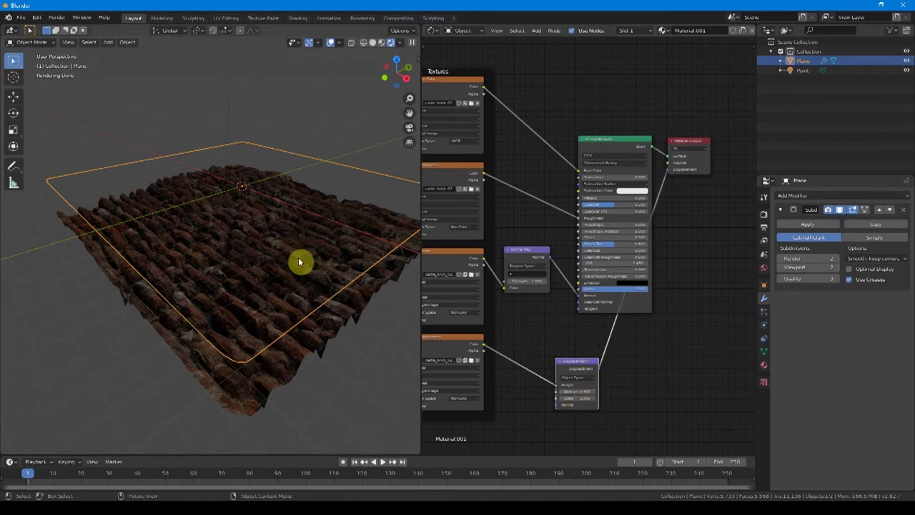
Step: Switch the scene's render engine to Eevee and view the brick plane at an angle
click(764, 197)
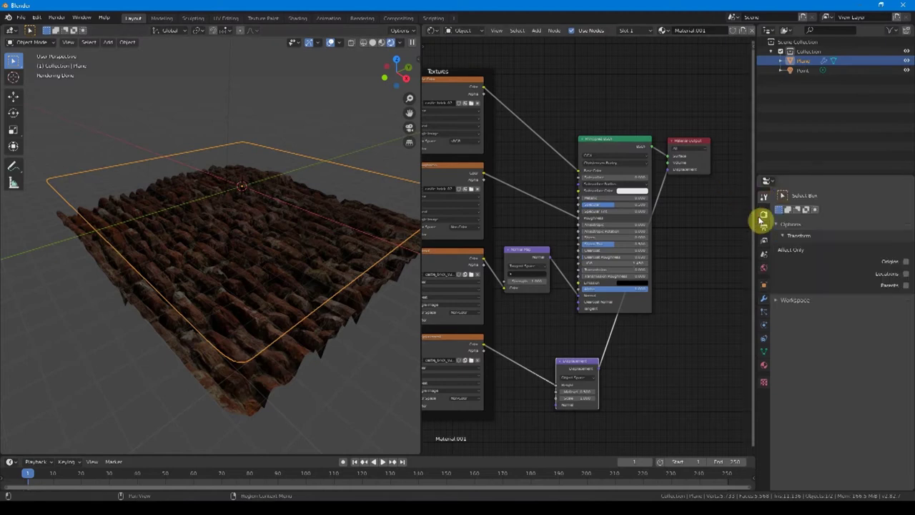
click(764, 213)
click(854, 198)
click(853, 206)
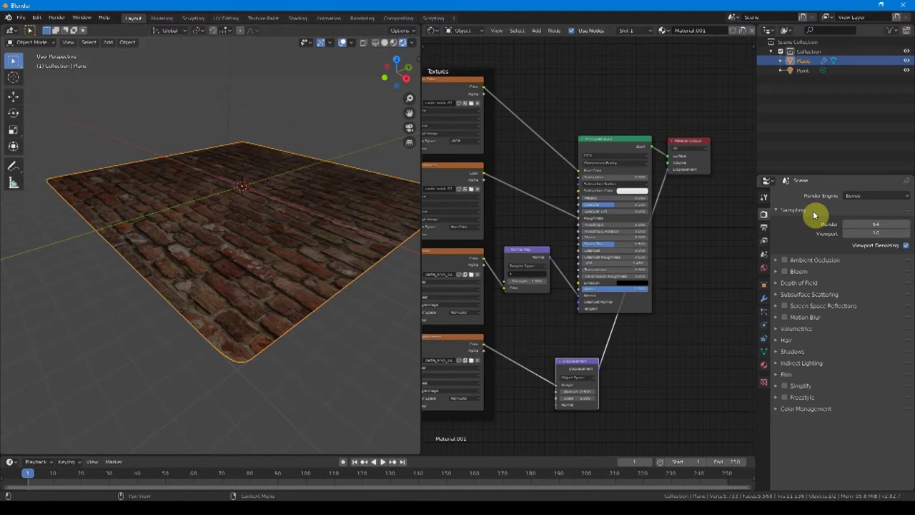
middle_drag(267, 265, 286, 272)
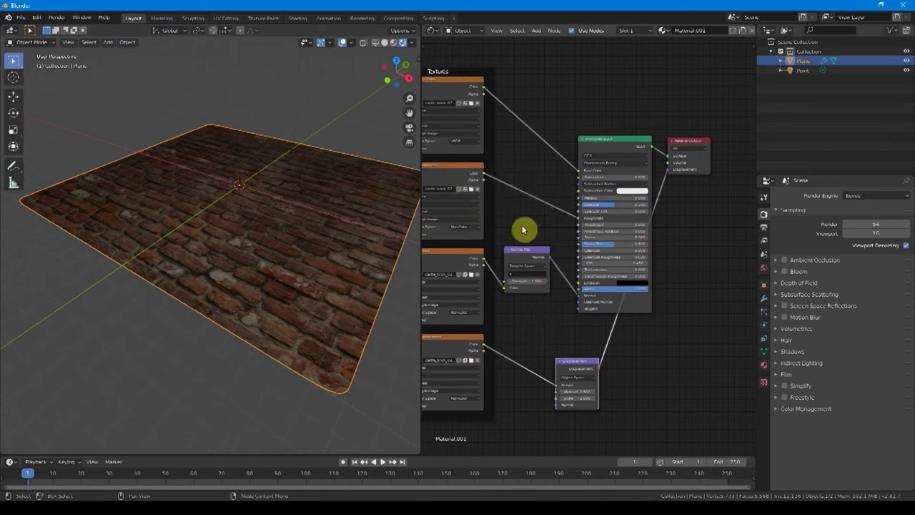
Step: Delete the Textures frame and move the Roughness, Normal and Displacement texture nodes down to free space below the Base Color texture
scroll(565, 247, down, 2)
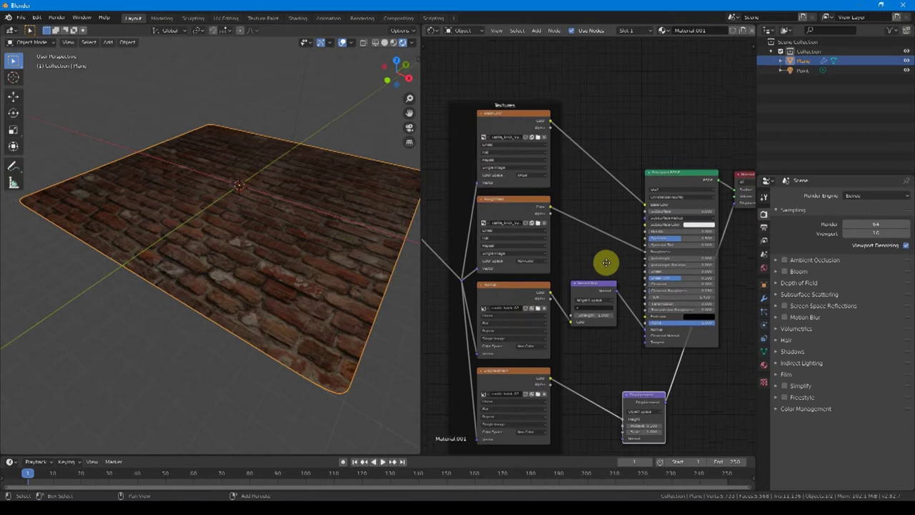
scroll(574, 231, up, 2)
middle_drag(579, 208, 603, 194)
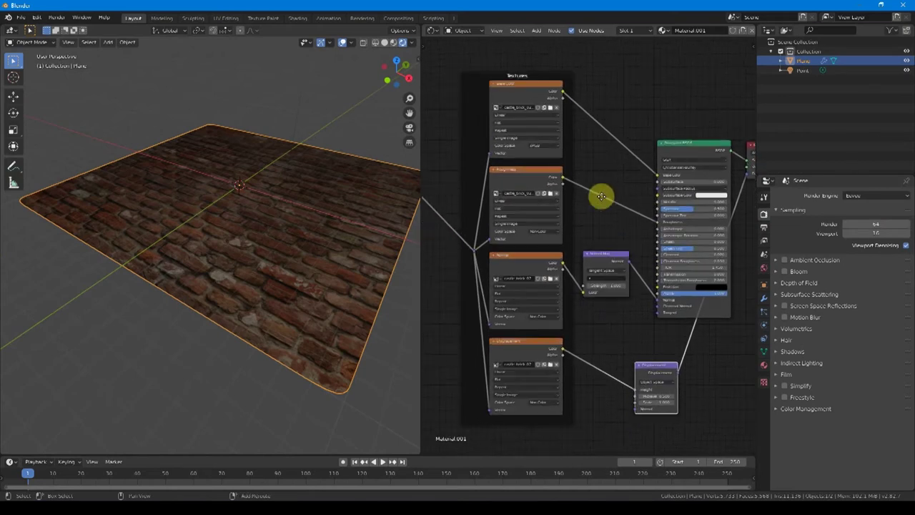
click(478, 79)
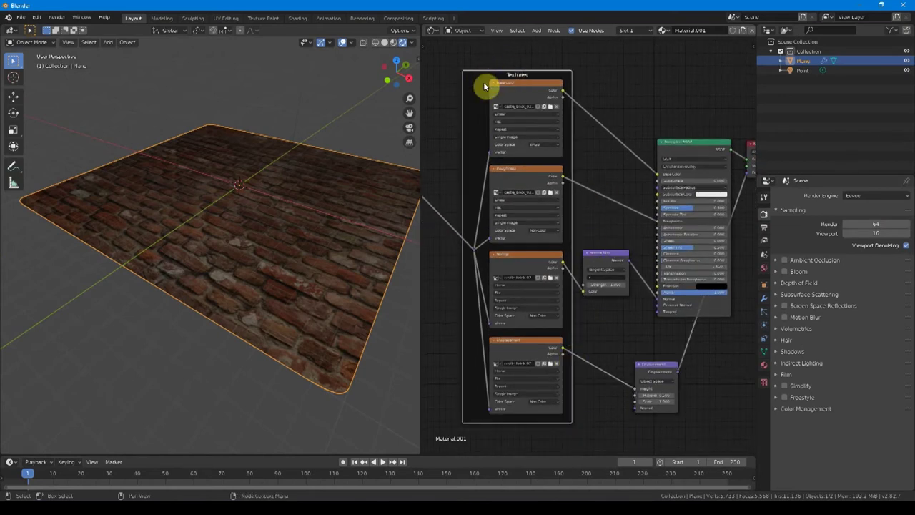
key(x)
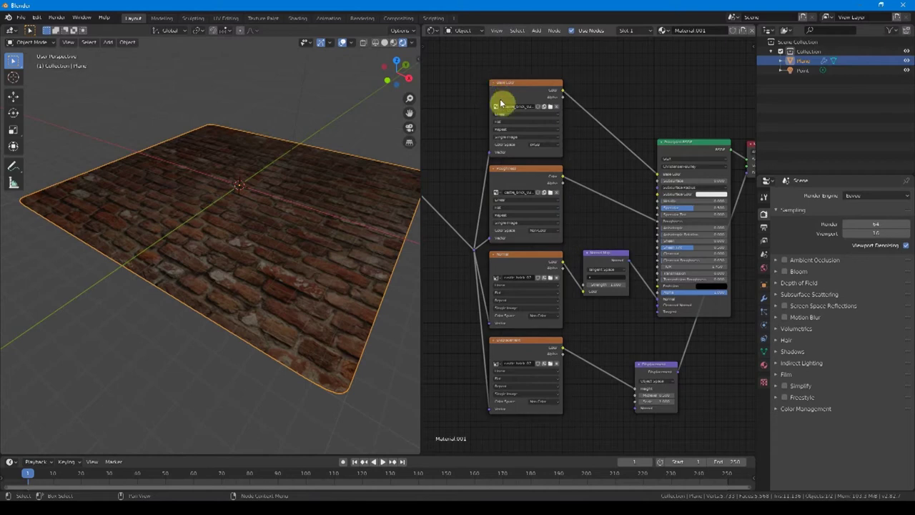
drag(520, 159, 512, 260)
Step: Duplicate the Base Color texture node directly below the original and load castle_brick_02_red_ao_2k.jpg into the copy
click(538, 104)
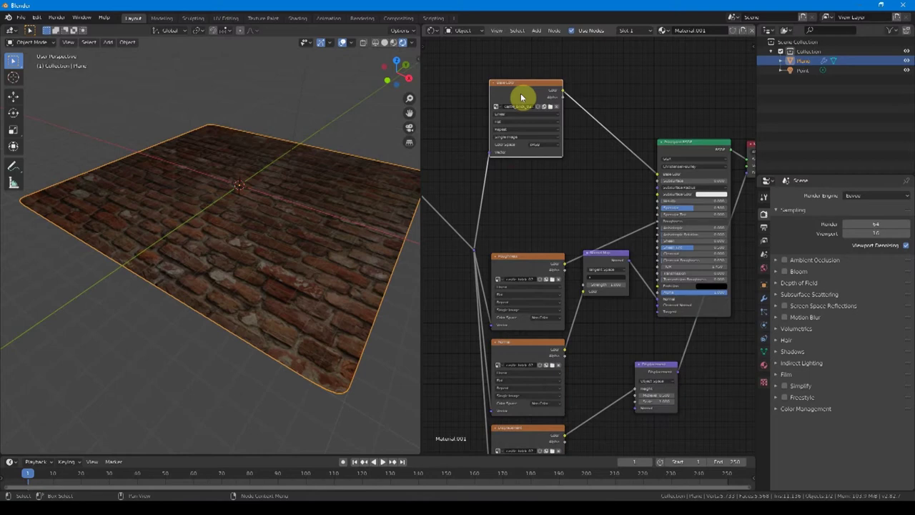
key(shift+d)
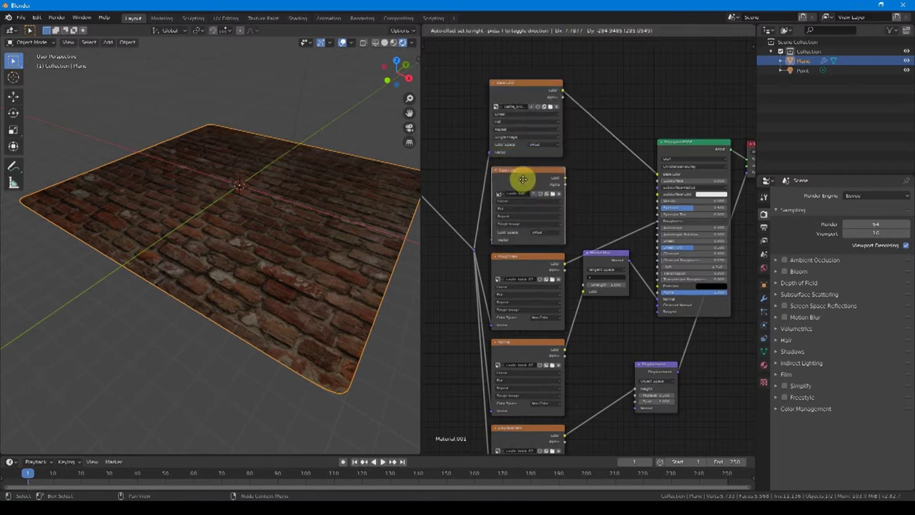
click(523, 175)
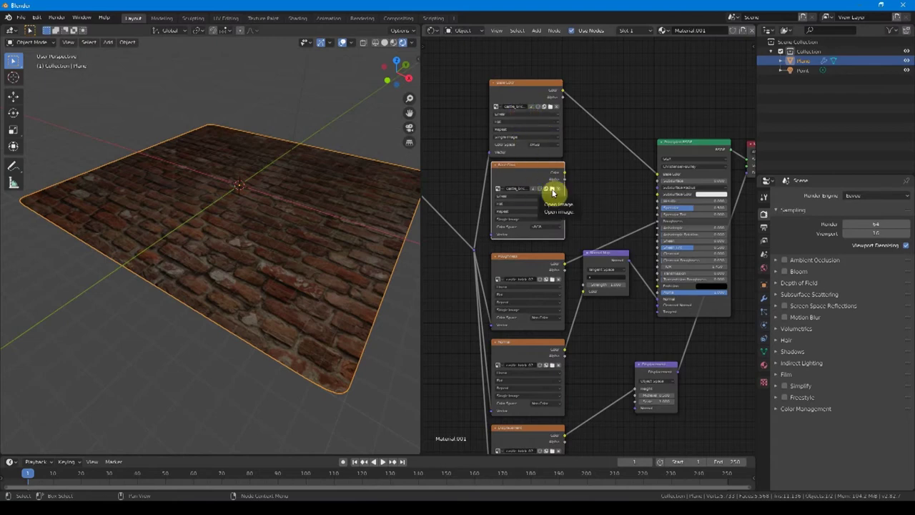
click(553, 190)
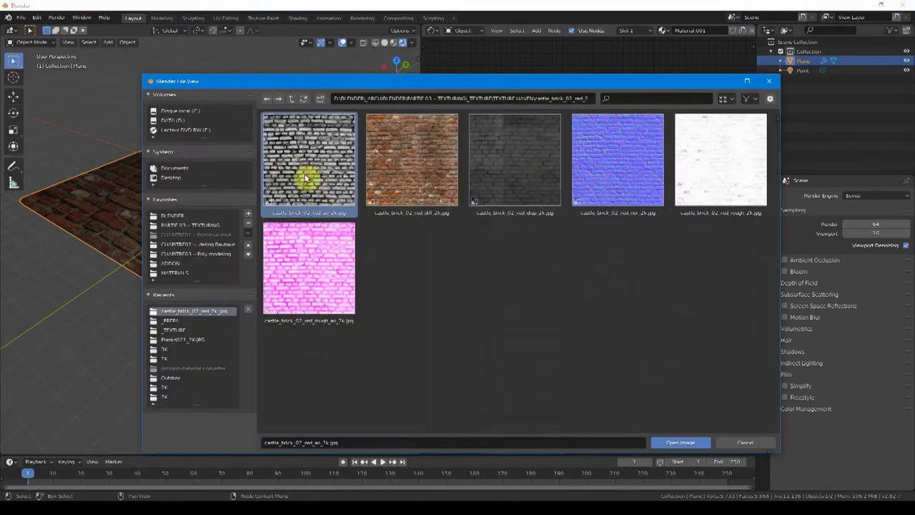
double_click(307, 177)
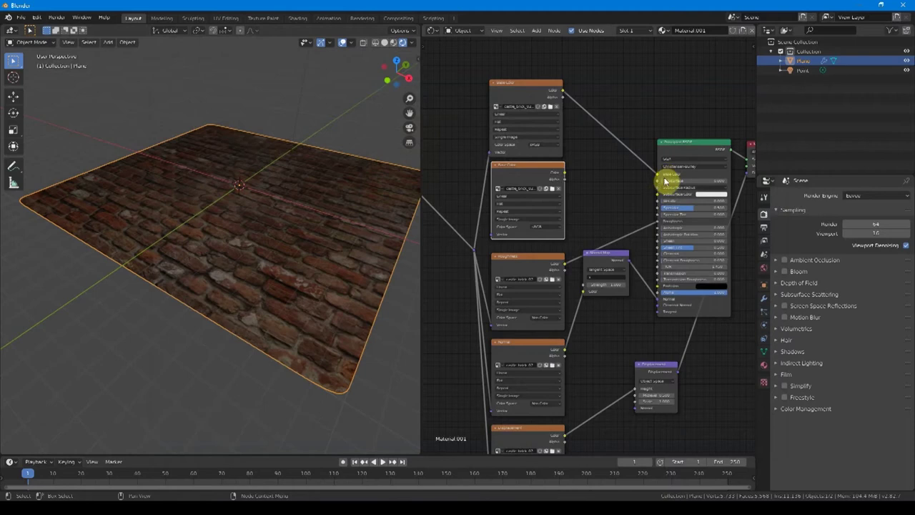
Step: Connect the ambient occlusion texture's Color to the Principled BSDF's Base Color, and shift both color texture nodes away from the shader
drag(565, 172, 658, 179)
middle_drag(259, 224, 253, 269)
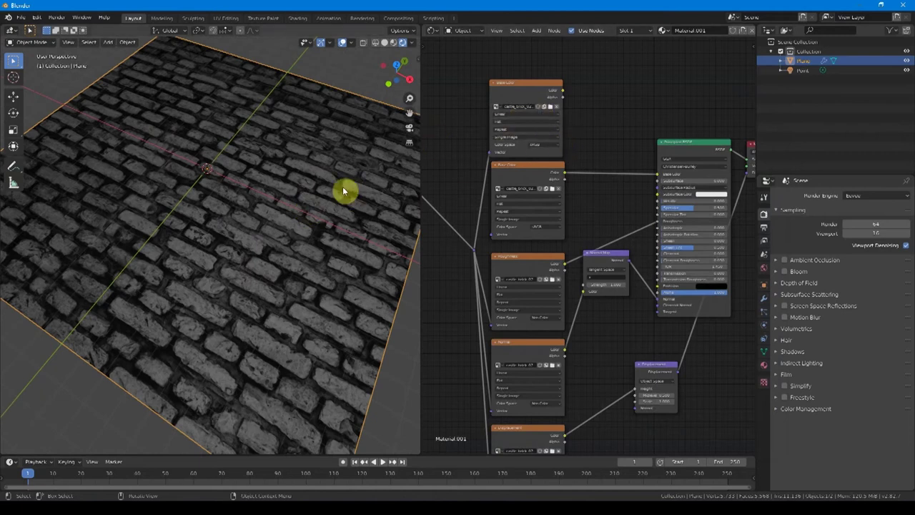
drag(510, 149, 507, 158)
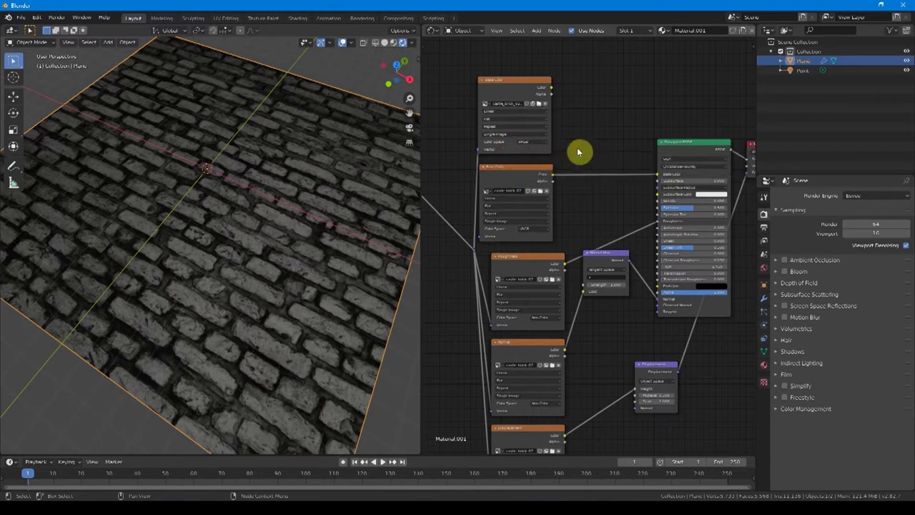
Step: Insert a MixRGB node before the Principled BSDF's Base Color, with the ambient occlusion texture feeding its Color2 input
key(shift+a)
text(mix)
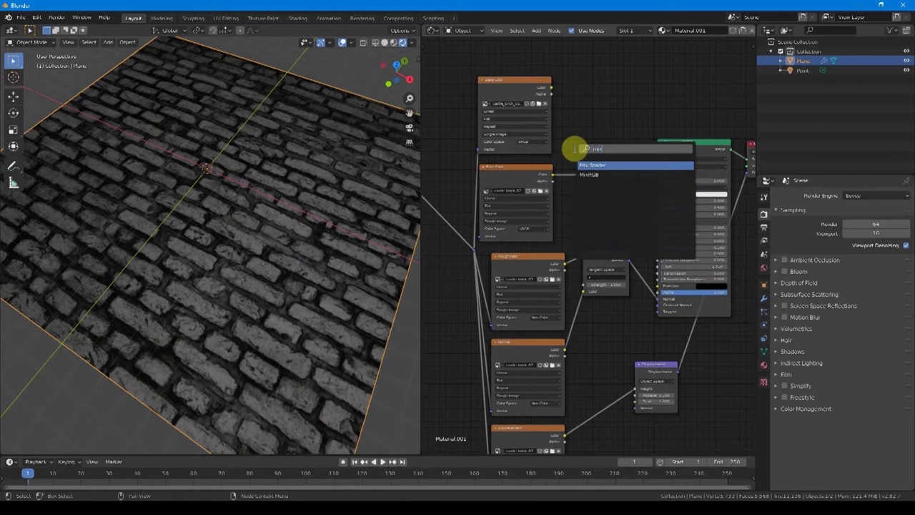
click(601, 175)
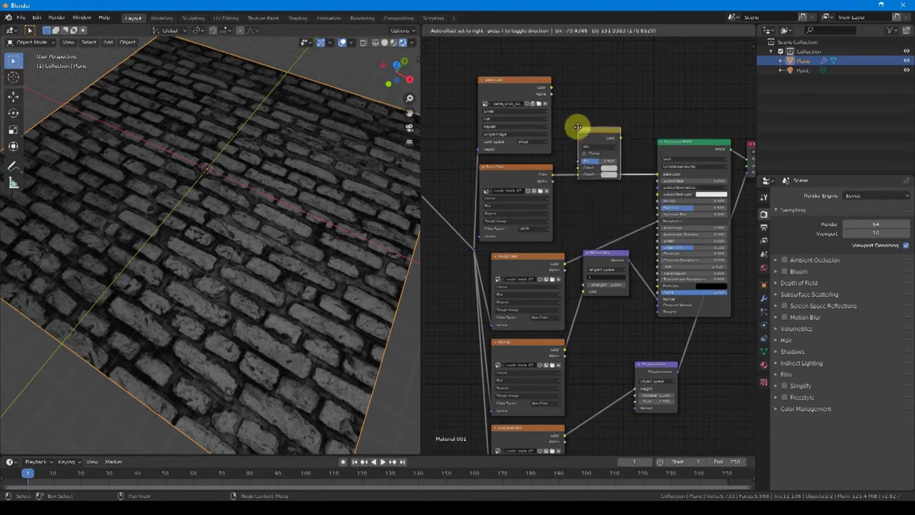
click(582, 139)
drag(562, 182, 578, 175)
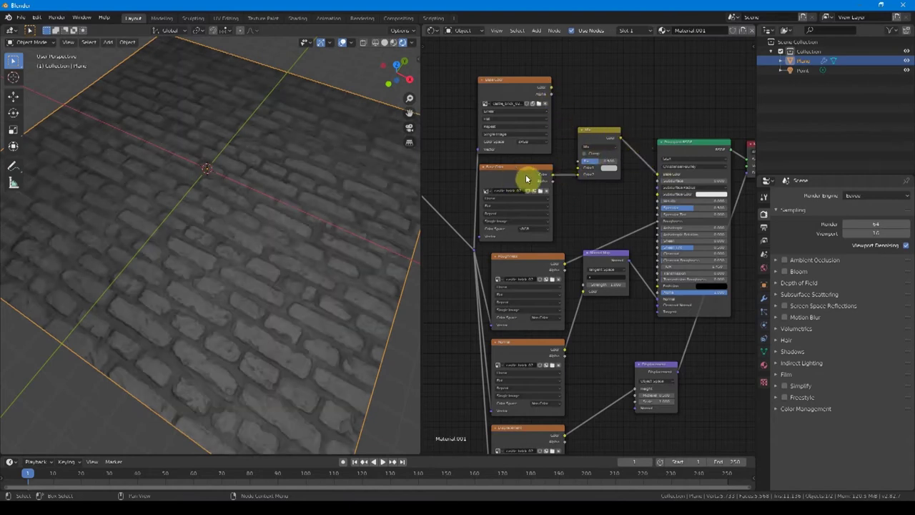
Step: Connect the Base Color texture's Color to the mix node's Color1 and set the ambient occlusion texture's color space to Non-Color
drag(555, 88, 579, 174)
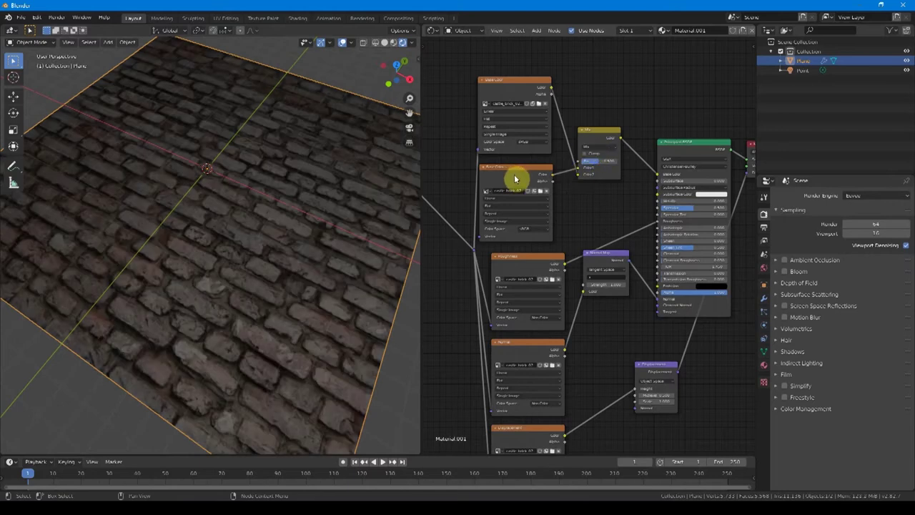
click(529, 228)
click(534, 227)
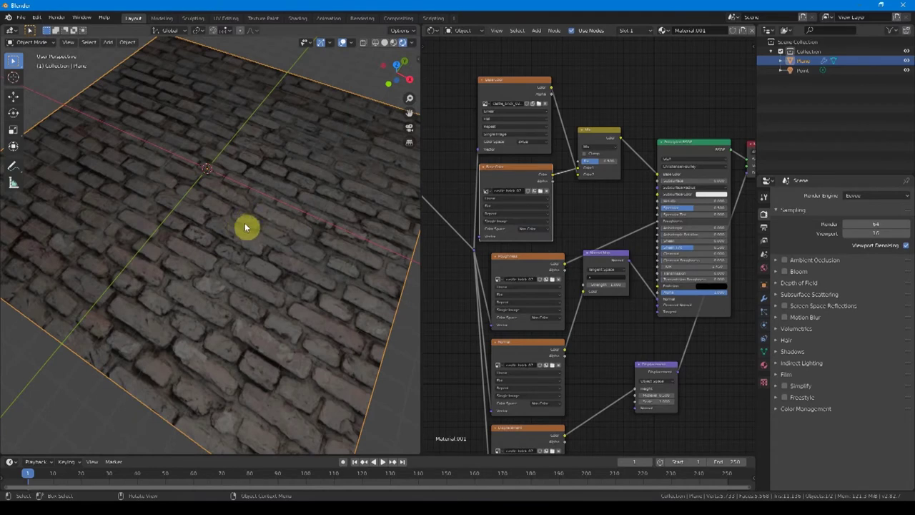
Step: Set the mix node's blending mode to Multiply with a factor of about 0.958
click(593, 148)
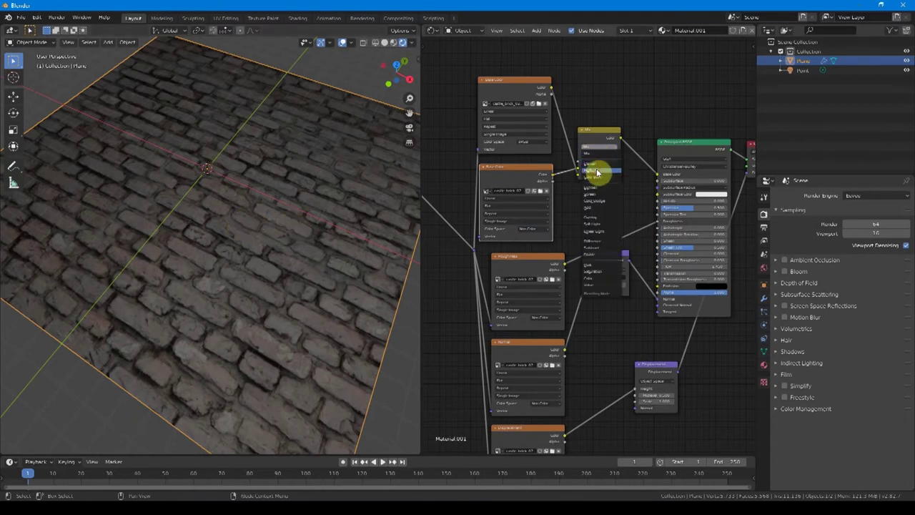
click(598, 171)
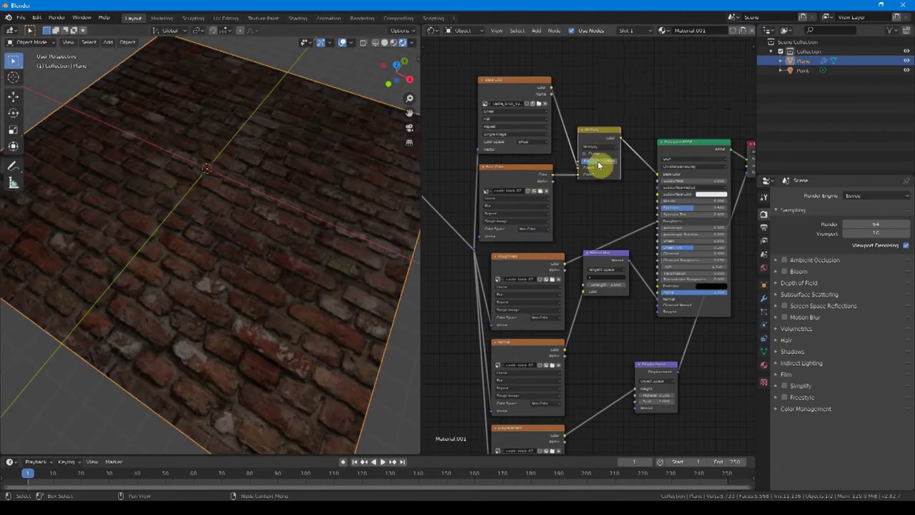
drag(597, 162, 606, 165)
drag(600, 163, 598, 163)
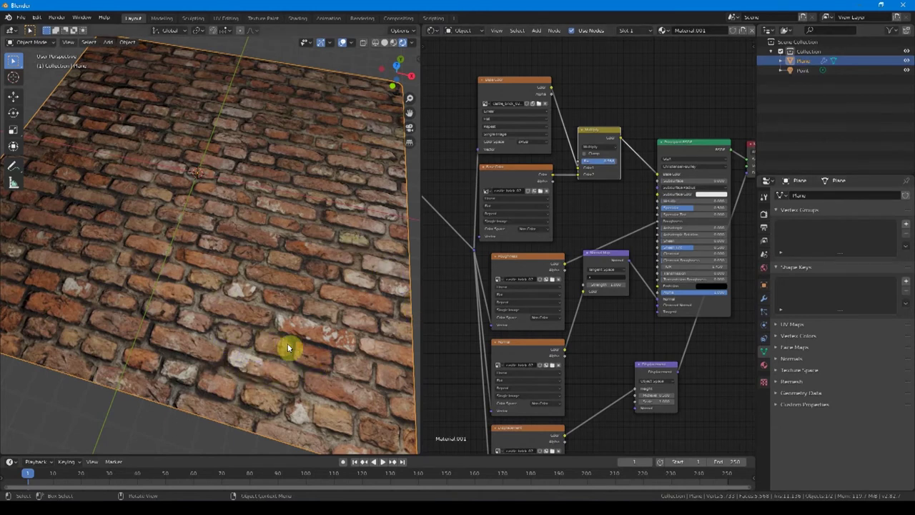
middle_drag(298, 327, 305, 271)
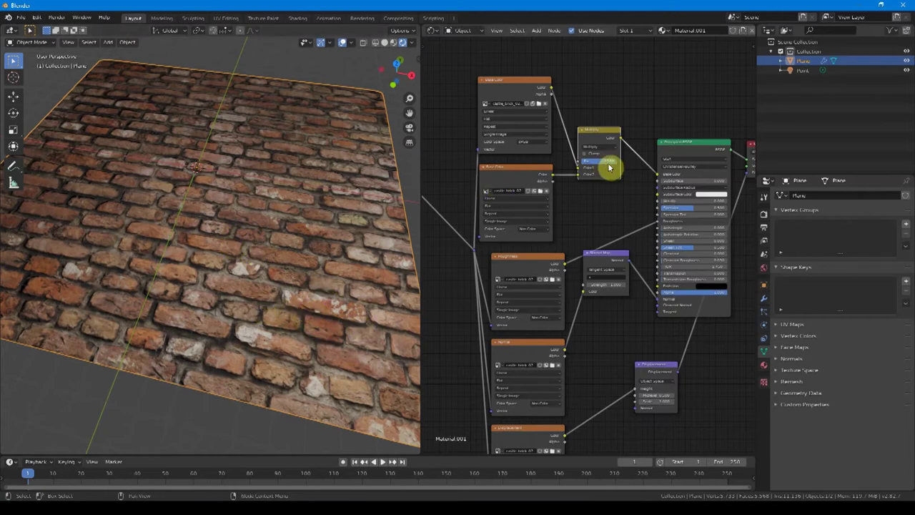
Step: Insert a ColorRamp node between the ambient occlusion texture and the Multiply node's Color2 input
scroll(599, 74, left, 2)
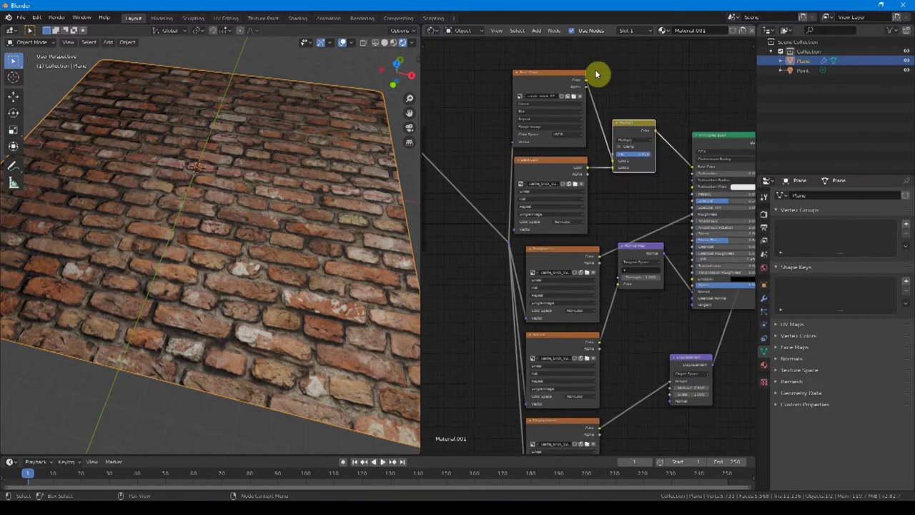
scroll(658, 117, down, 1)
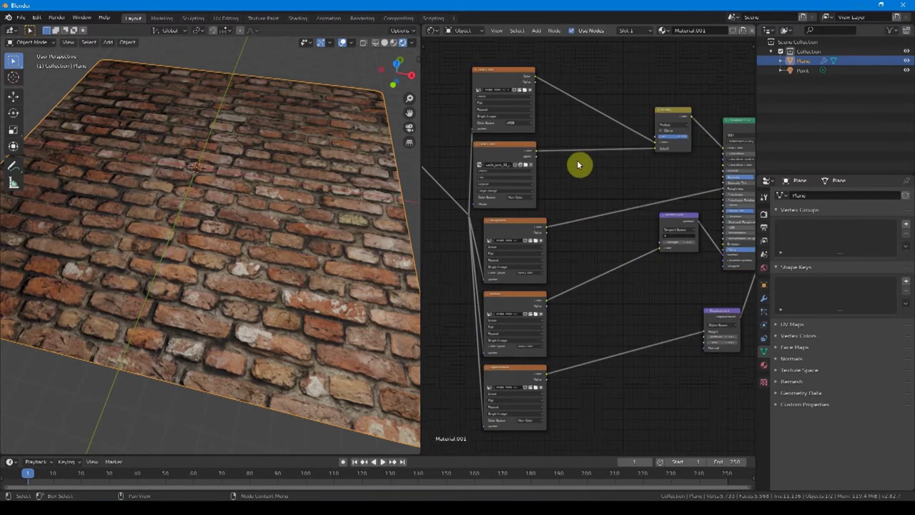
key(shift+a)
text(color ramp)
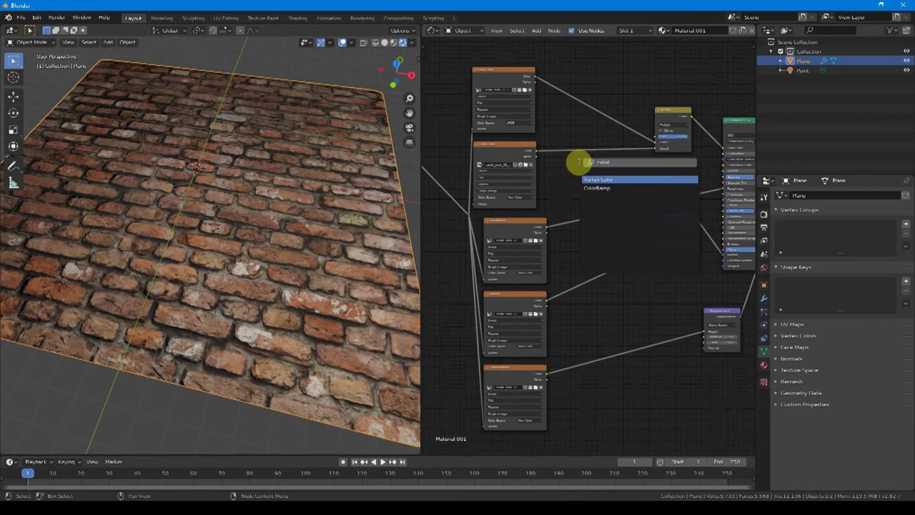
key(Return)
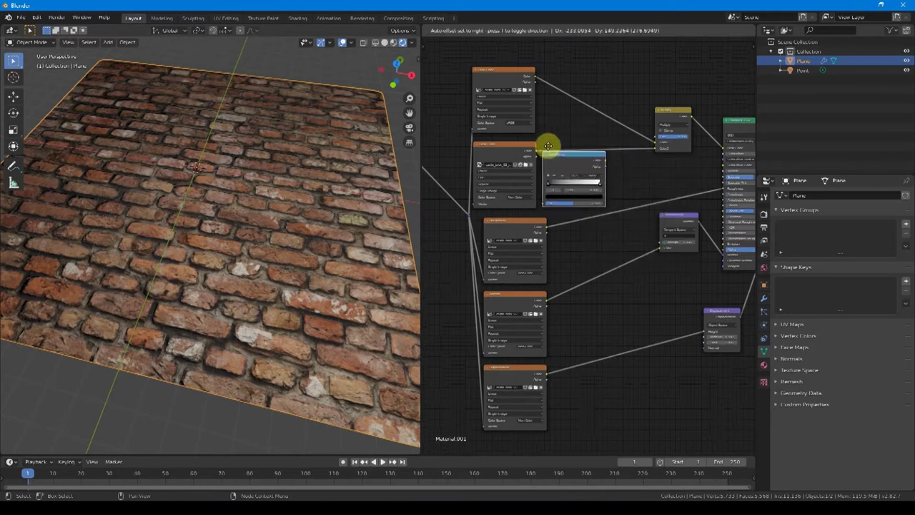
click(559, 116)
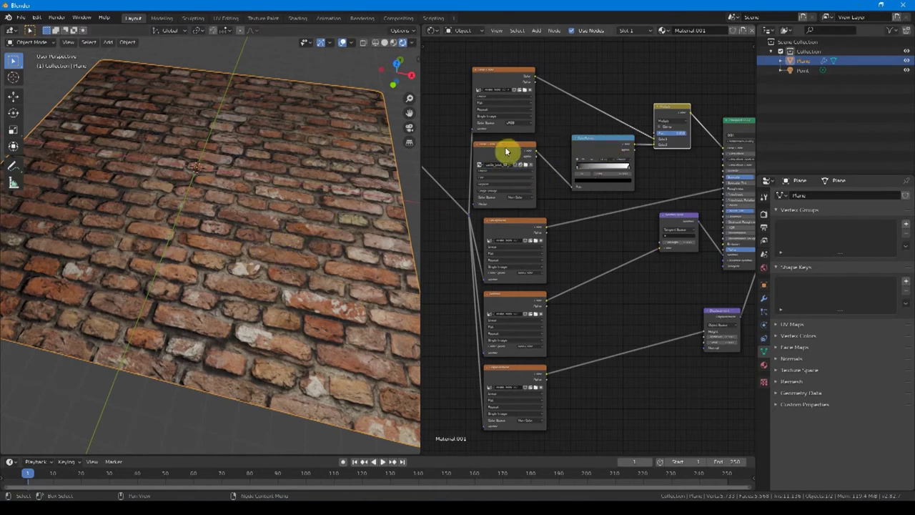
Step: Preview the ColorRamp output on the plane, followed by the Roughness, Normal, Displacement and Base Color textures
ctrl+shift+click(605, 144)
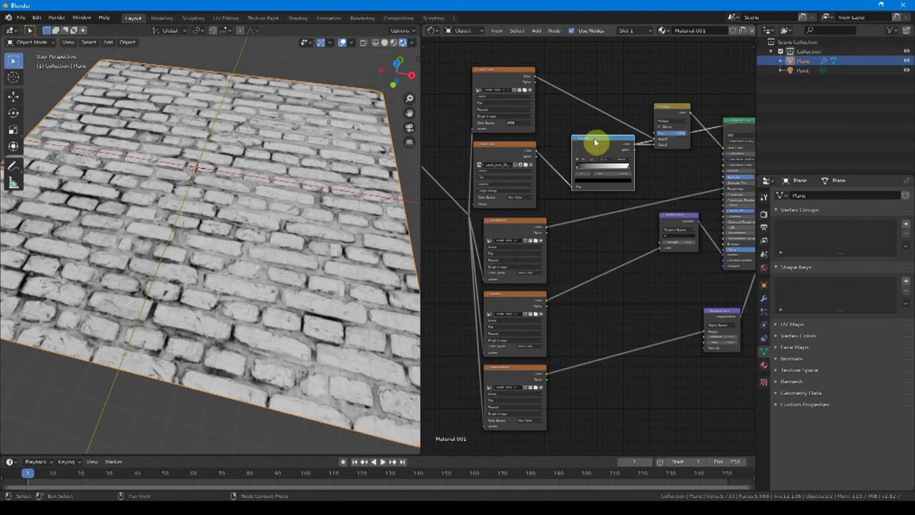
scroll(601, 145, down, 1)
middle_drag(609, 149, 496, 170)
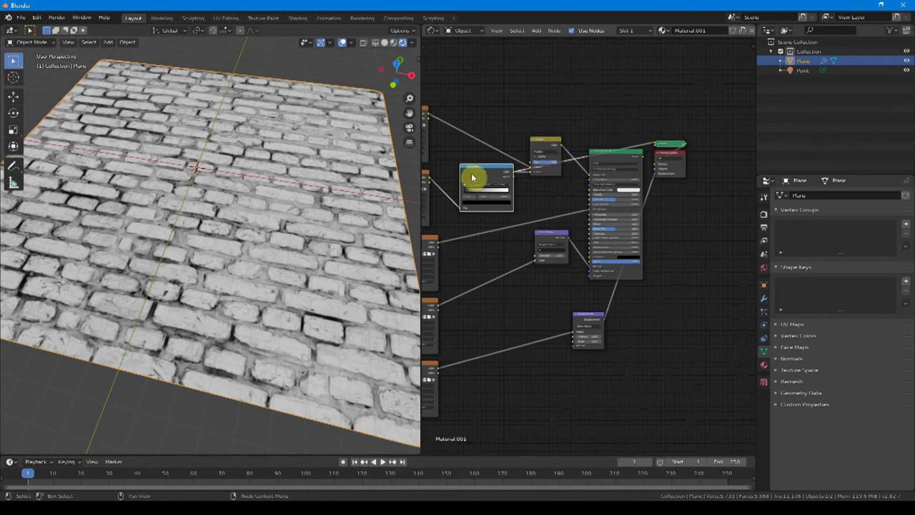
key(Home)
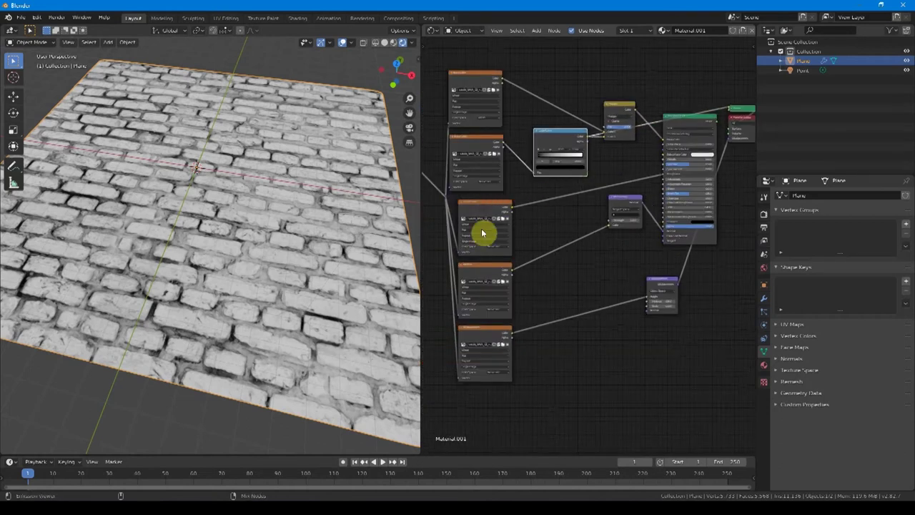
ctrl+shift+click(481, 233)
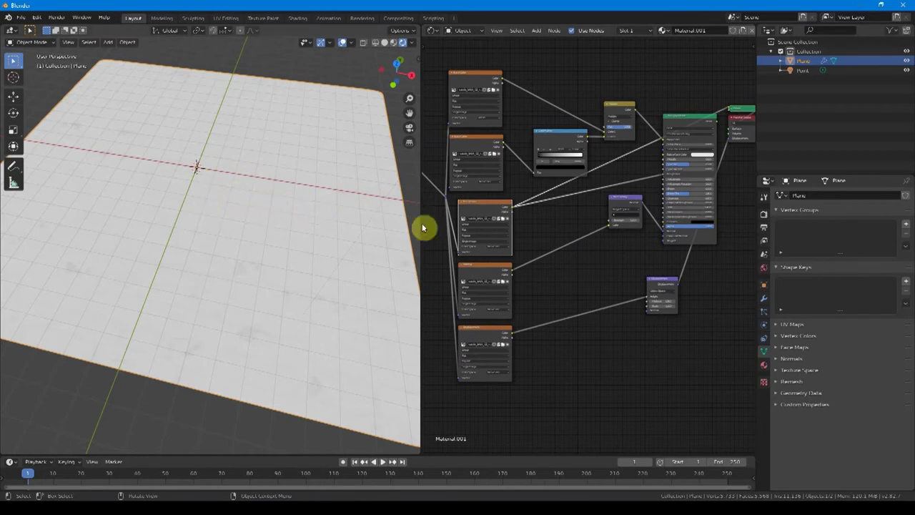
ctrl+shift+click(465, 268)
ctrl+shift+click(487, 336)
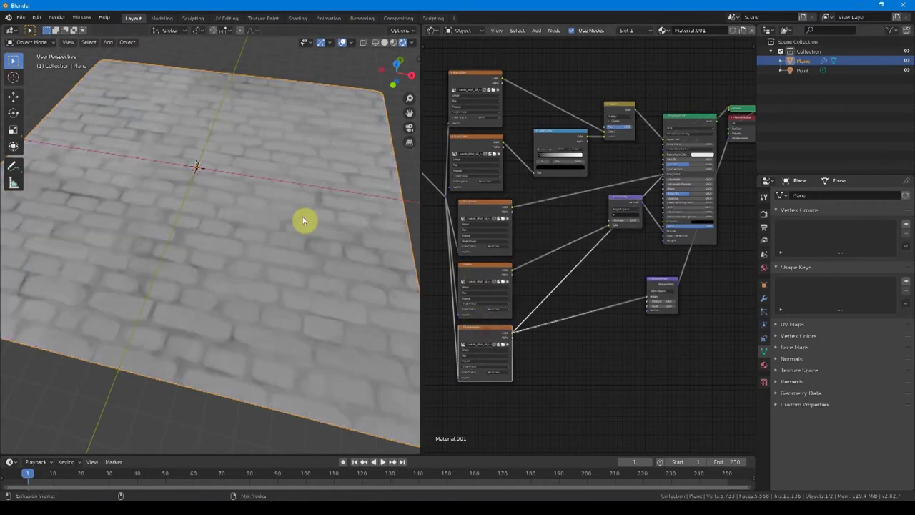
ctrl+shift+click(475, 82)
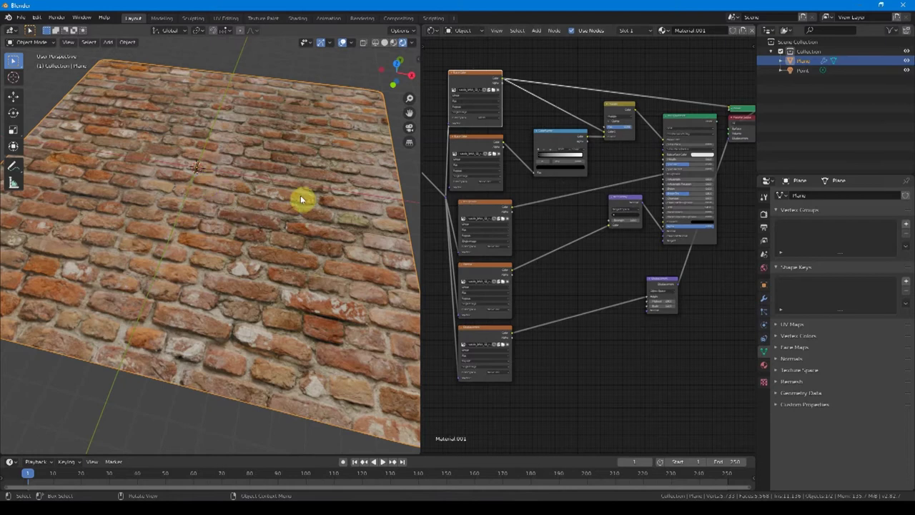
Step: Preview the ColorRamp and raise its contrast, moving the black stop to 0.050 and the white stop to about the ramp's middle
ctrl+shift+click(563, 139)
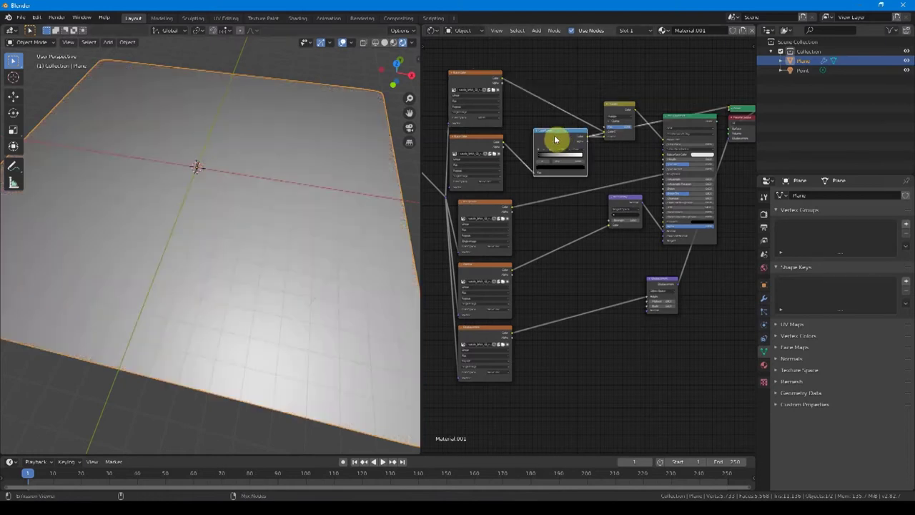
scroll(563, 140, up, 1)
scroll(563, 140, up, 3)
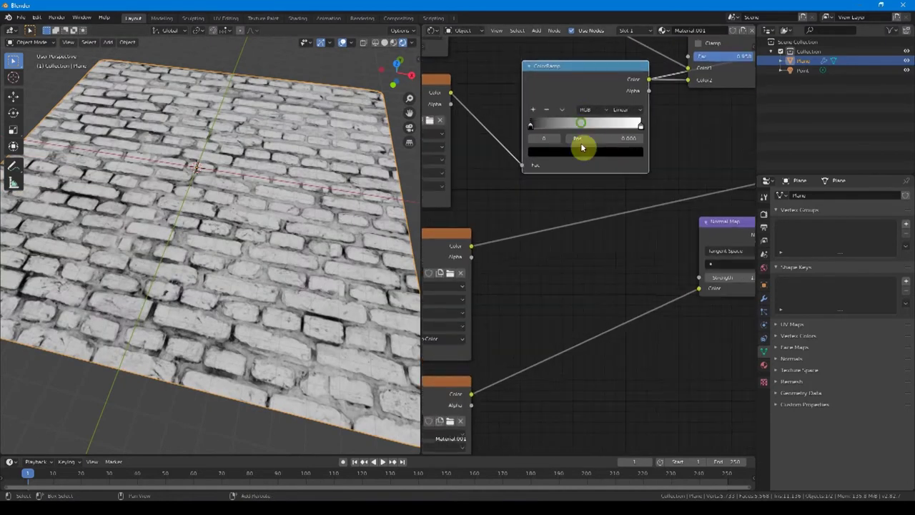
scroll(573, 159, up, 2)
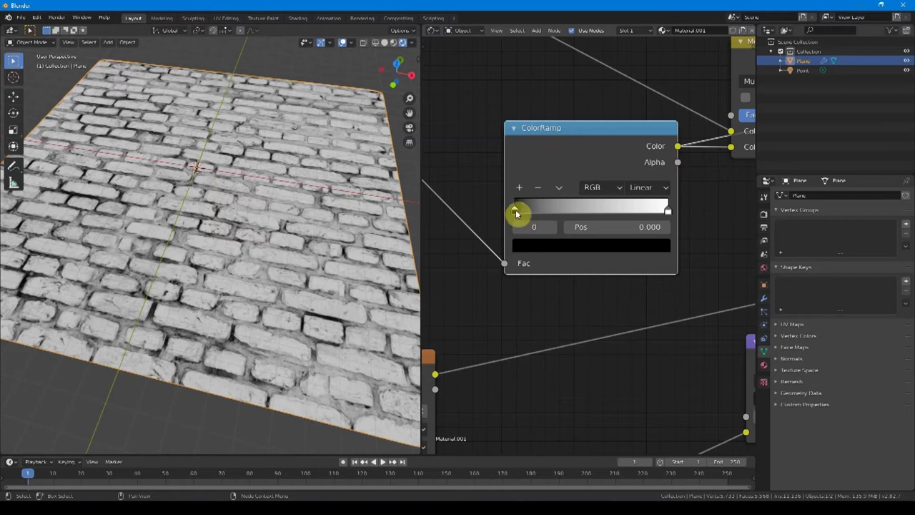
drag(516, 213, 542, 213)
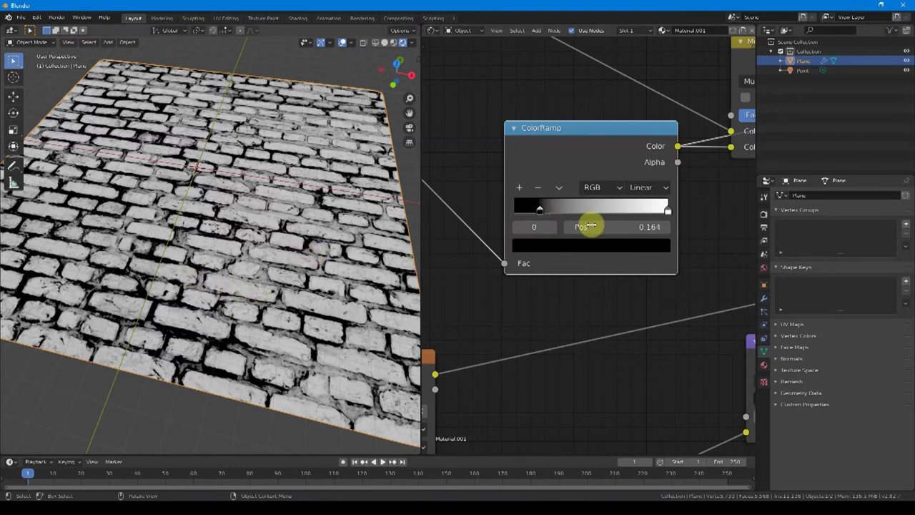
click(667, 211)
drag(666, 212, 575, 221)
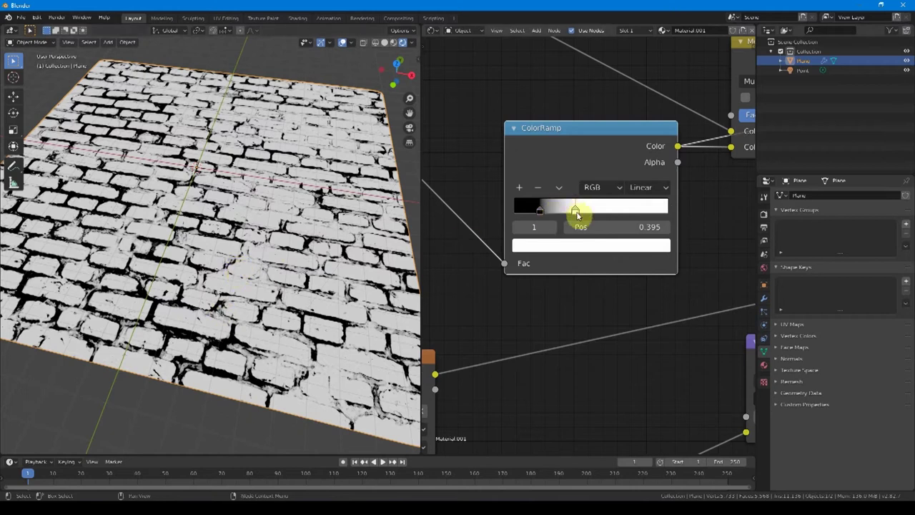
drag(542, 210, 530, 210)
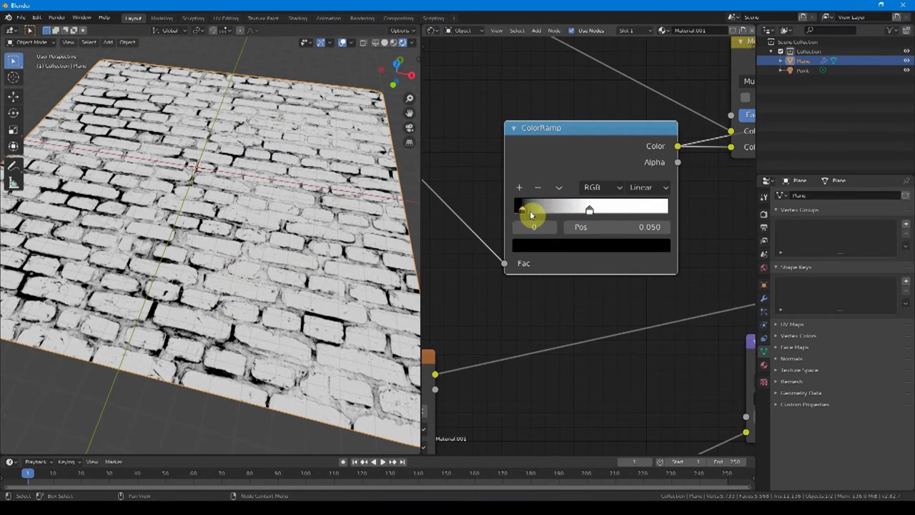
Step: Preview the Multiply node's result and reconnect the Principled BSDF to the material output
scroll(542, 195, down, 3)
scroll(511, 198, down, 2)
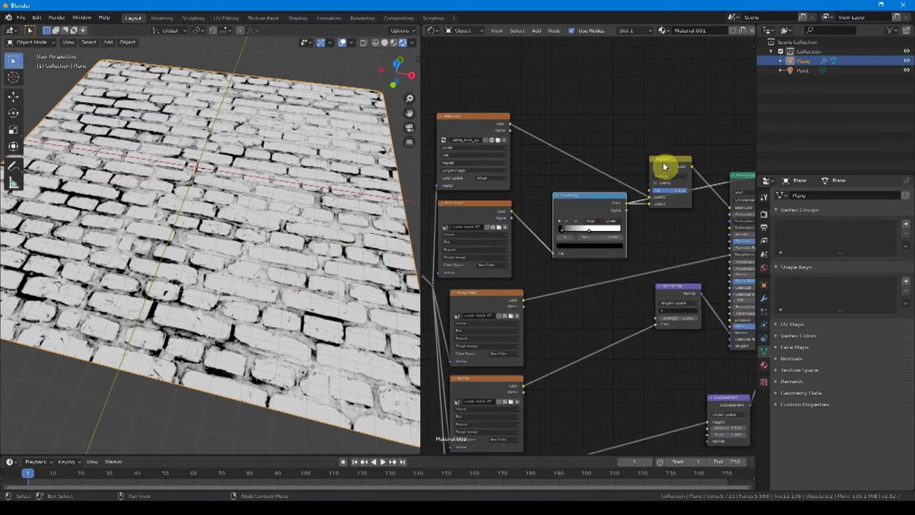
ctrl+scroll(684, 234, right, 5)
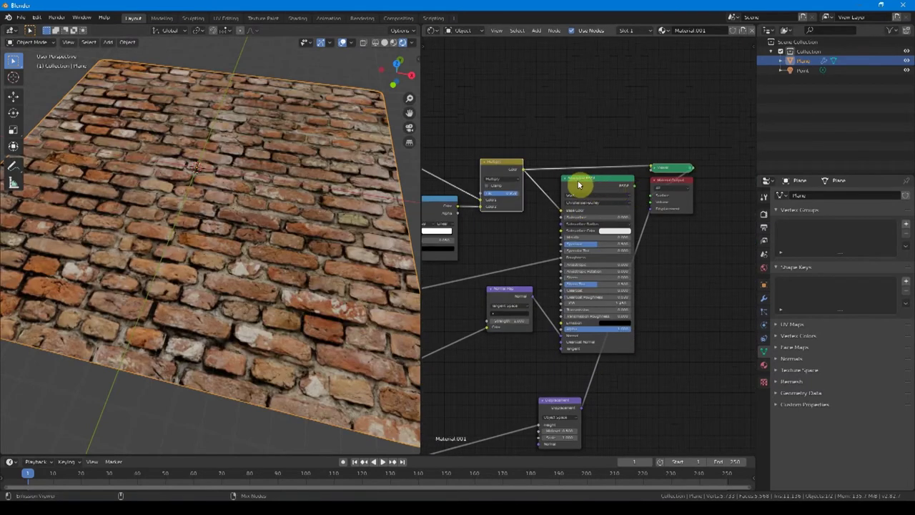
ctrl+shift+click(582, 183)
Step: Multiply a second texture into the Principled BSDF's Roughness input, using duplicates of the Roughness texture, ColorRamp and Multiply nodes
middle_drag(511, 235, 660, 180)
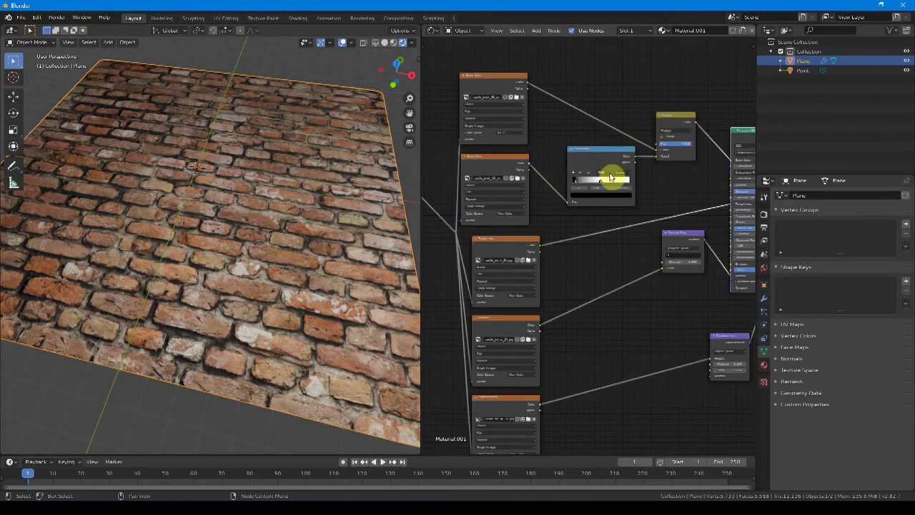
shift+scroll(575, 244, down, 2)
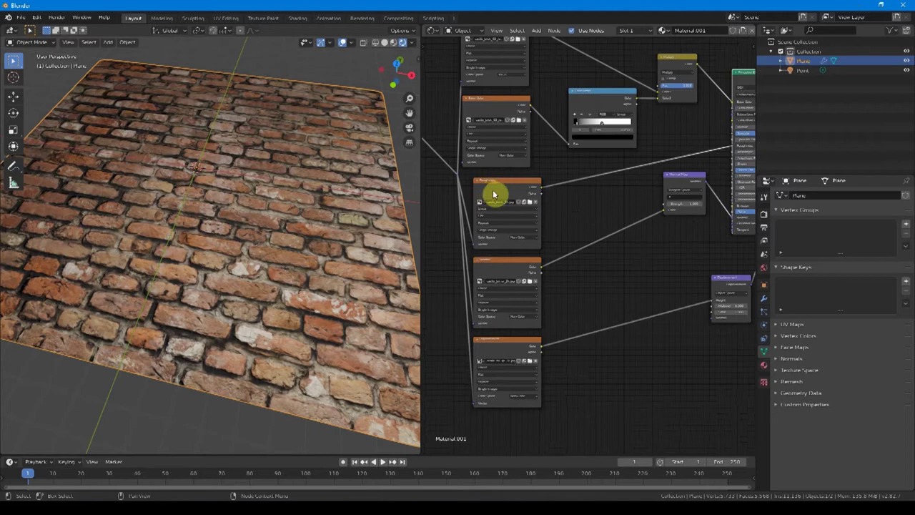
scroll(529, 259, down, 1)
click(529, 260)
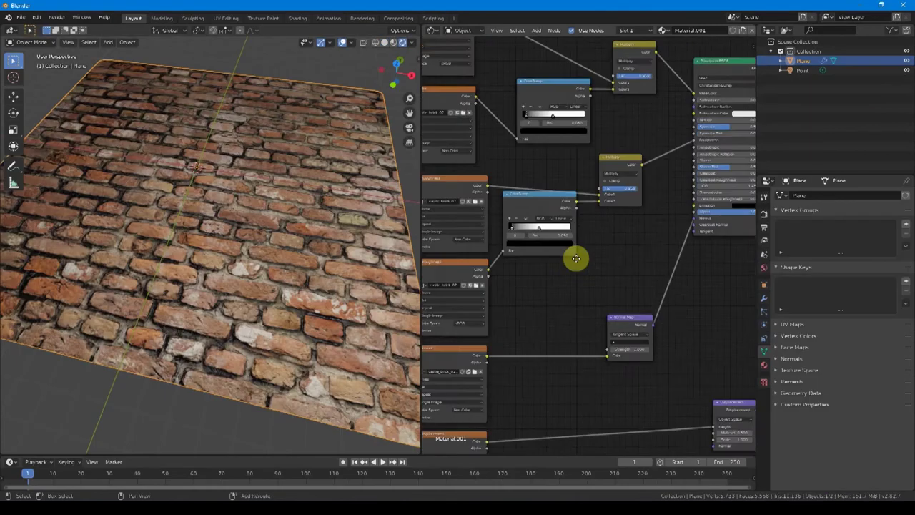
Step: Move the Normal Map node closer to its texture and insert a Bump node between it and the Principled BSDF's Normal input
scroll(547, 215, up, 3)
key(Home)
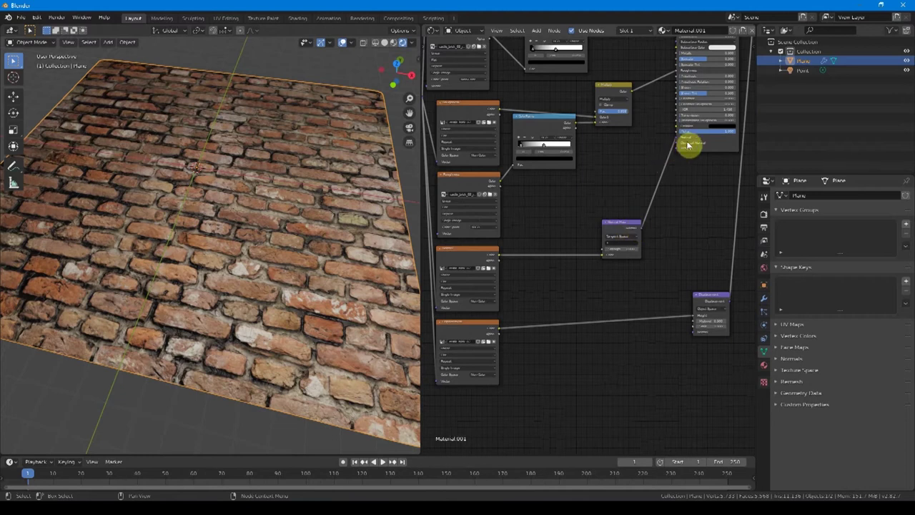
drag(606, 226, 564, 249)
key(shift+a)
click(609, 203)
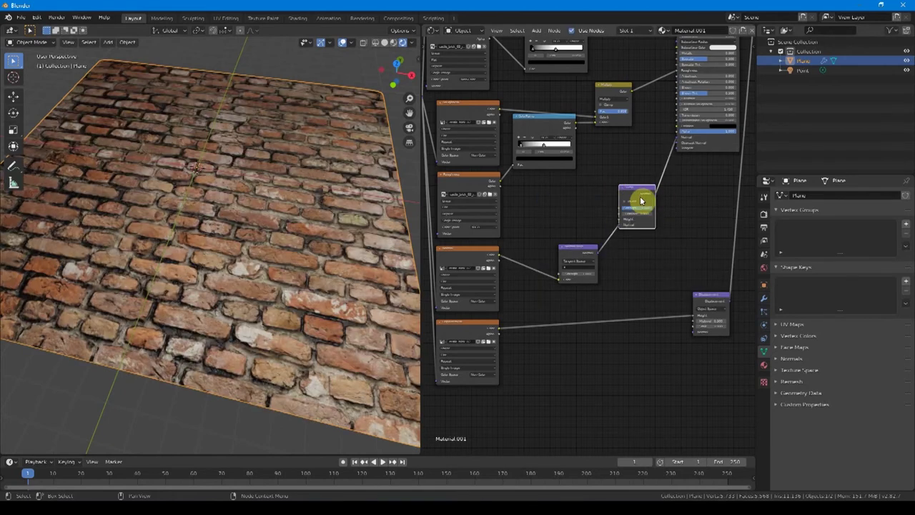
click(641, 201)
Step: Connect the Displacement texture's Color to the Bump node's Height and set the bump strength to 0.100
click(493, 329)
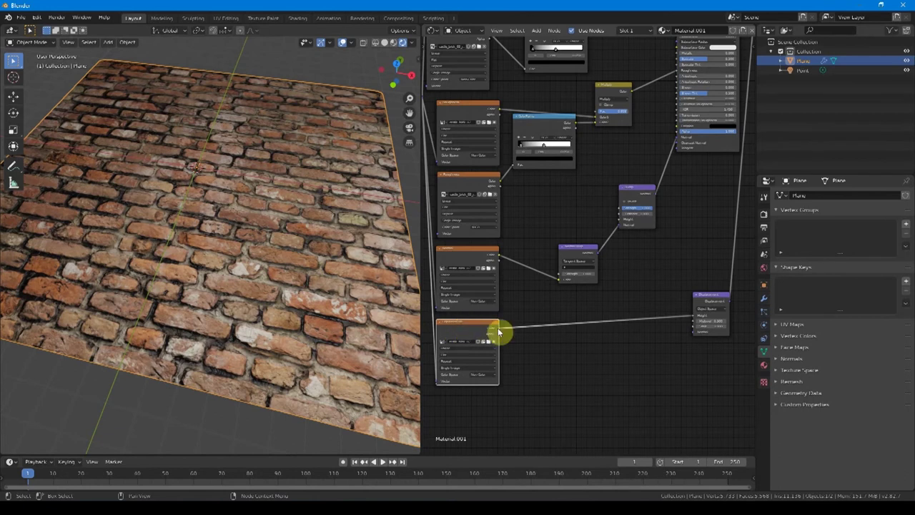
mouse_move(499, 332)
mouse_down()
mouse_move(623, 215)
mouse_move(634, 221)
mouse_up()
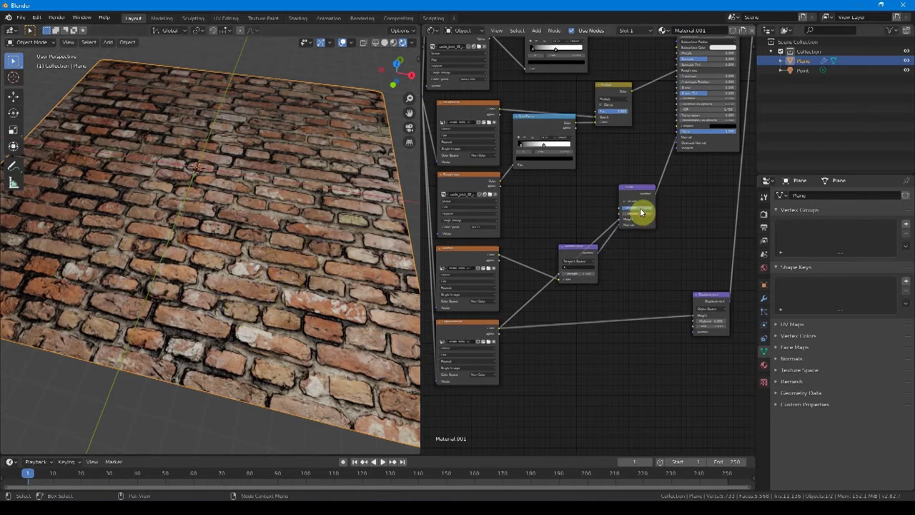
drag(647, 210, 648, 216)
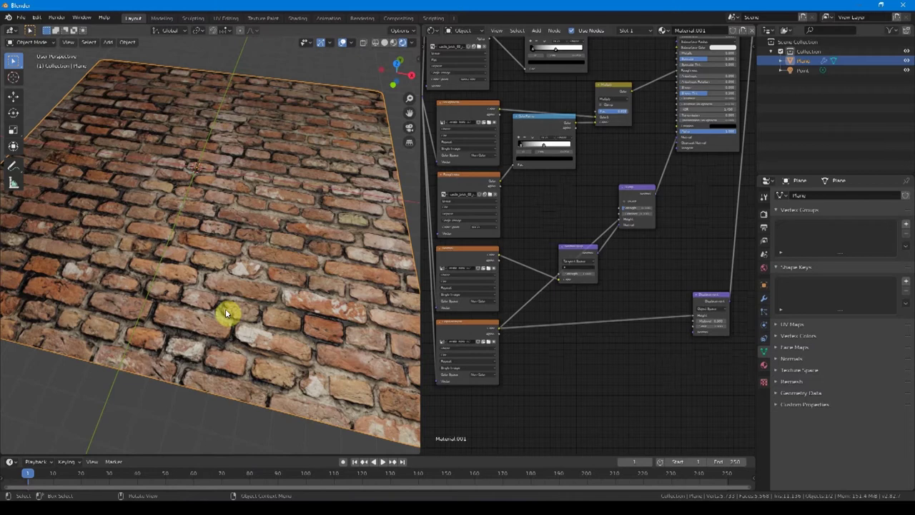
Step: Add a Vector Displacement node and connect its output to the Material Output's Displacement input
middle_drag(744, 236, 680, 257)
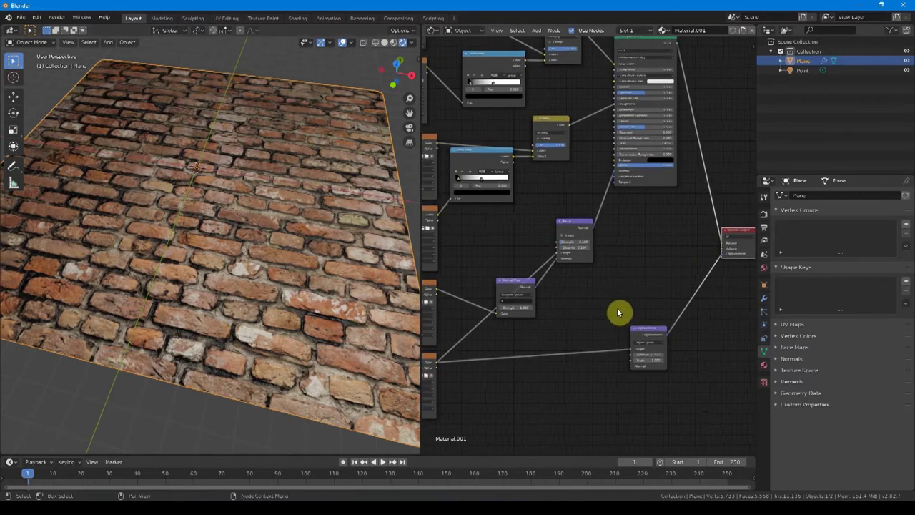
drag(648, 332, 651, 337)
key(shift+a)
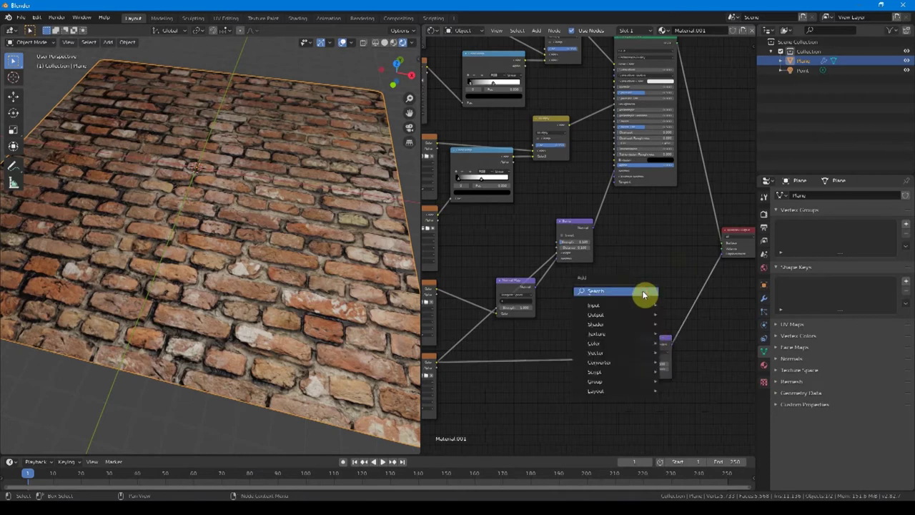
text(vect)
click(665, 316)
click(645, 293)
drag(673, 292, 721, 256)
middle_drag(609, 334, 655, 318)
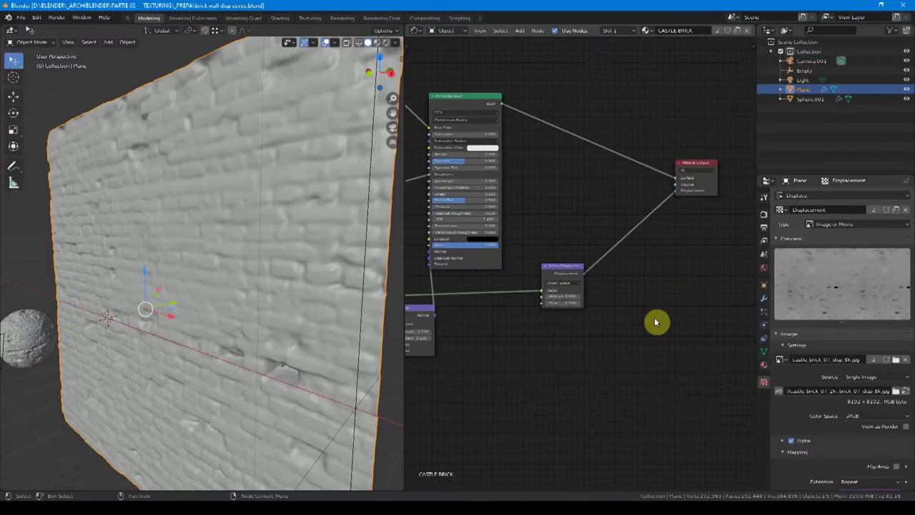
Step: Relink the Displacement node to the Material Output and delete the Vector Displacement node
middle_drag(655, 322, 596, 335)
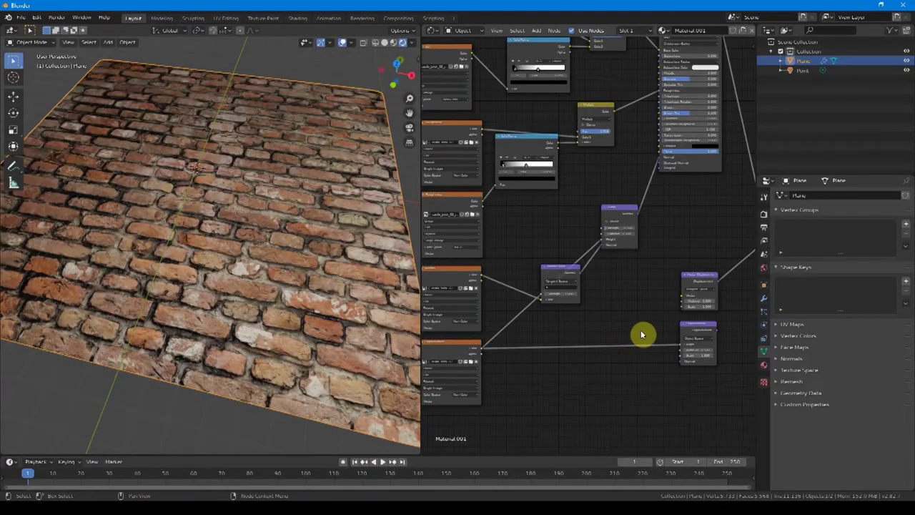
ctrl+scroll(642, 334, down, 3)
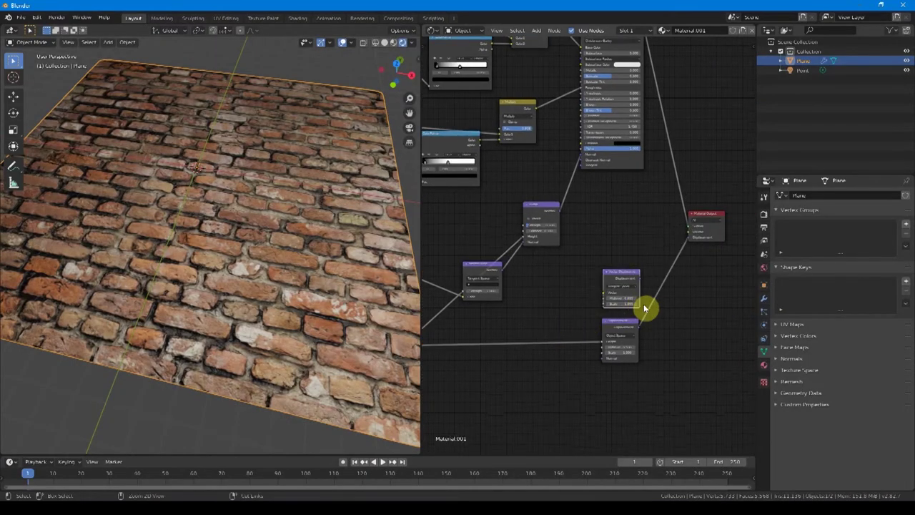
key(ctrl+x)
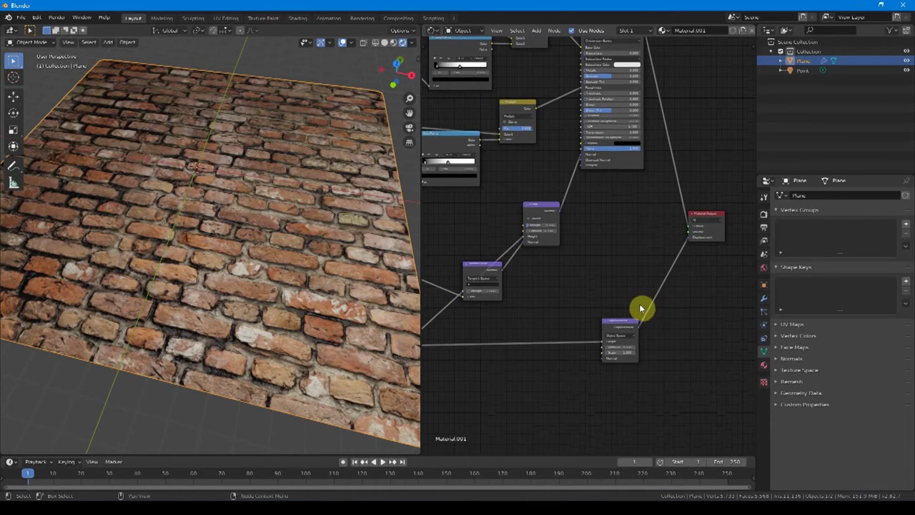
key(alt+Tab)
key(alt+Tab)
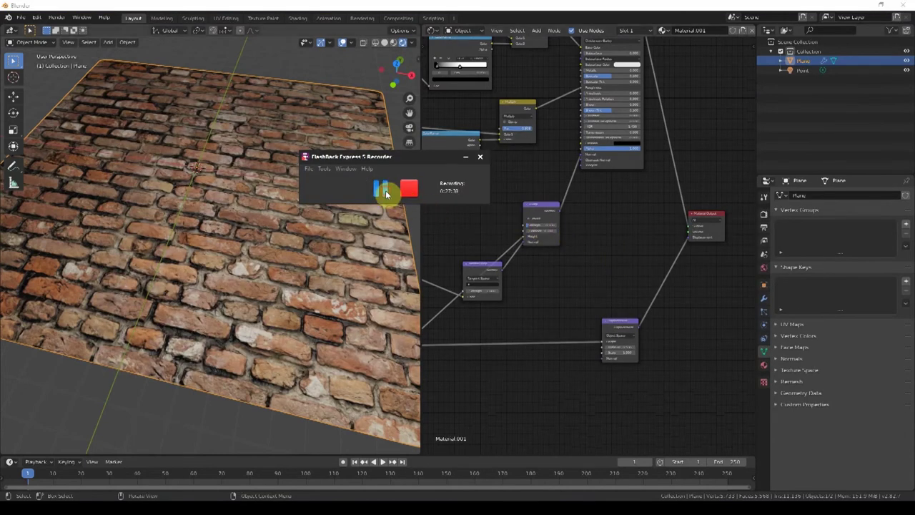
key(alt+Tab)
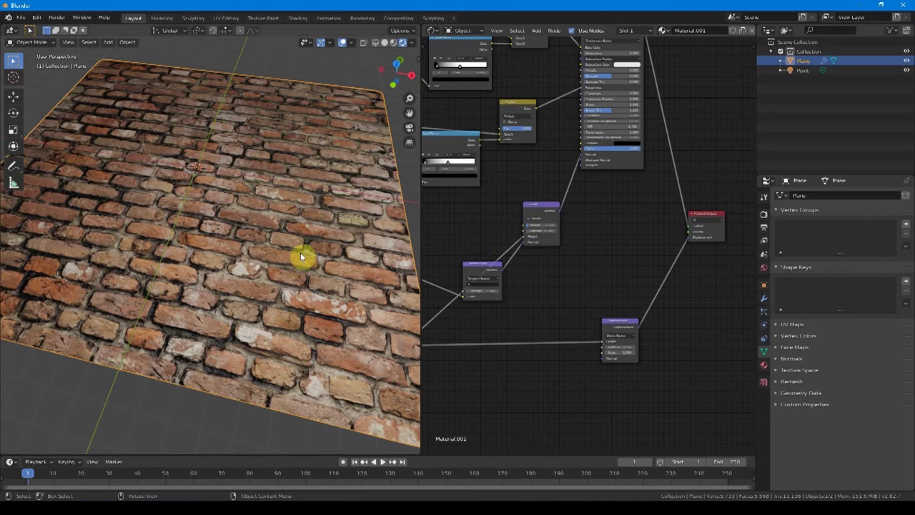
Step: Review the brick surface and node network, previewing the topmost image texture node on the plane
middle_drag(251, 260, 247, 254)
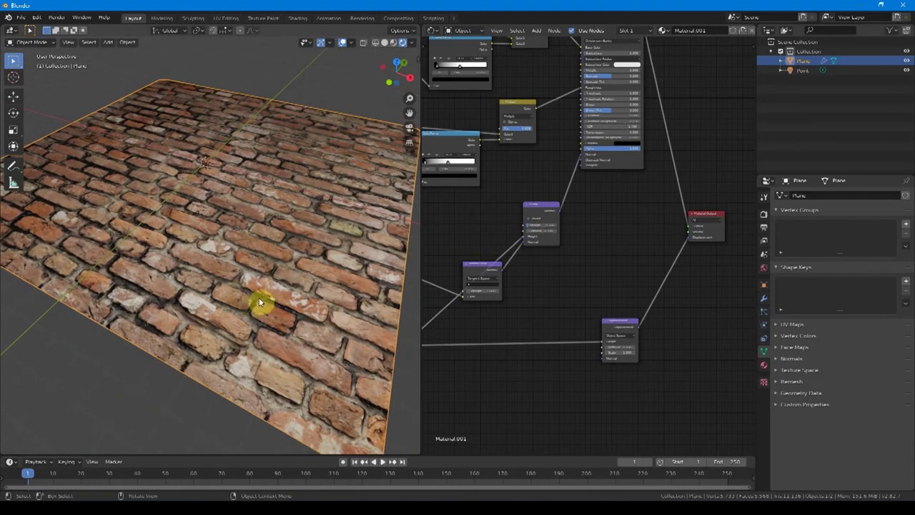
key(Home)
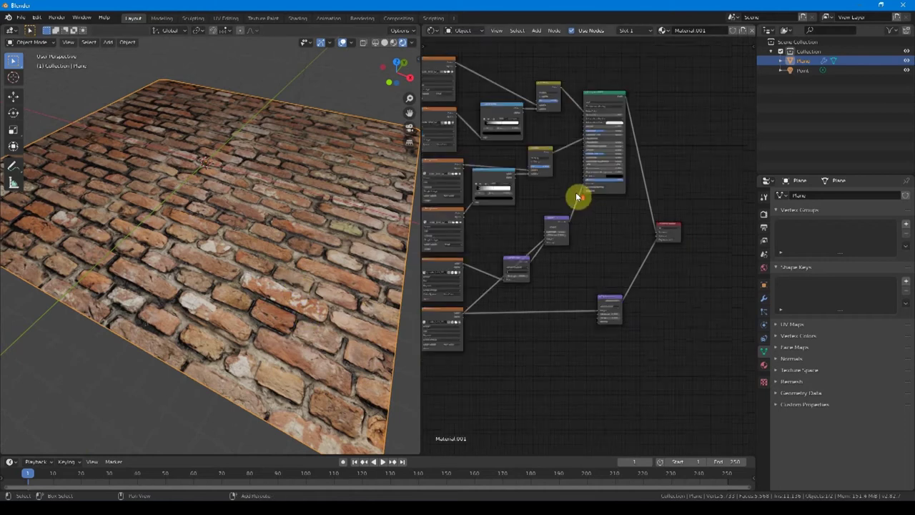
middle_drag(435, 116, 520, 153)
scroll(497, 147, up, 2)
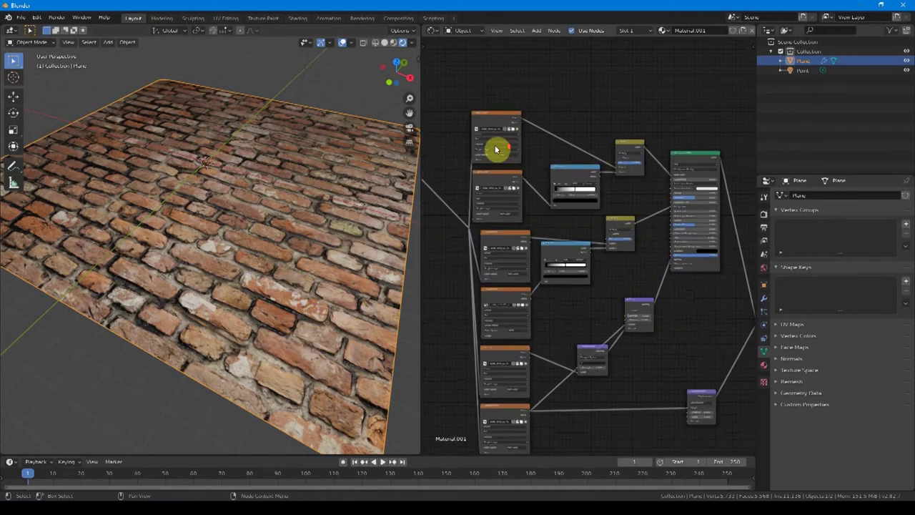
middle_drag(484, 110, 532, 135)
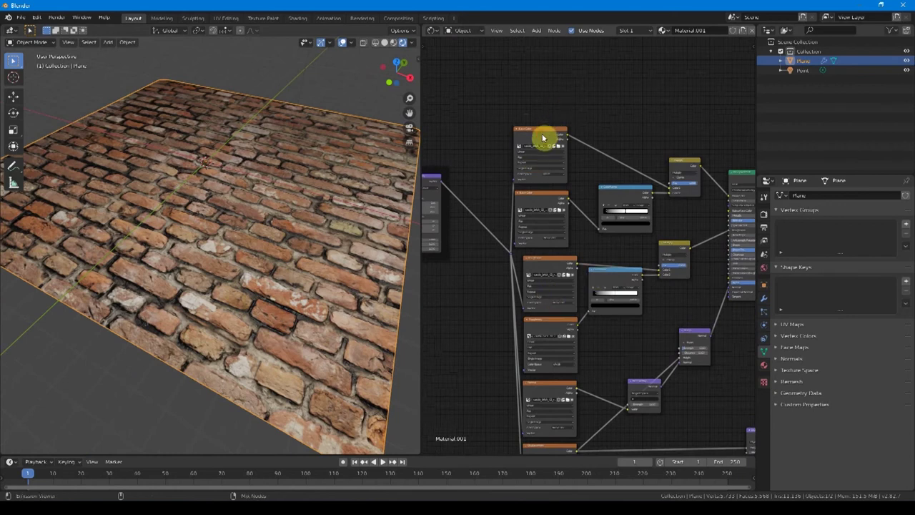
ctrl+shift+click(543, 138)
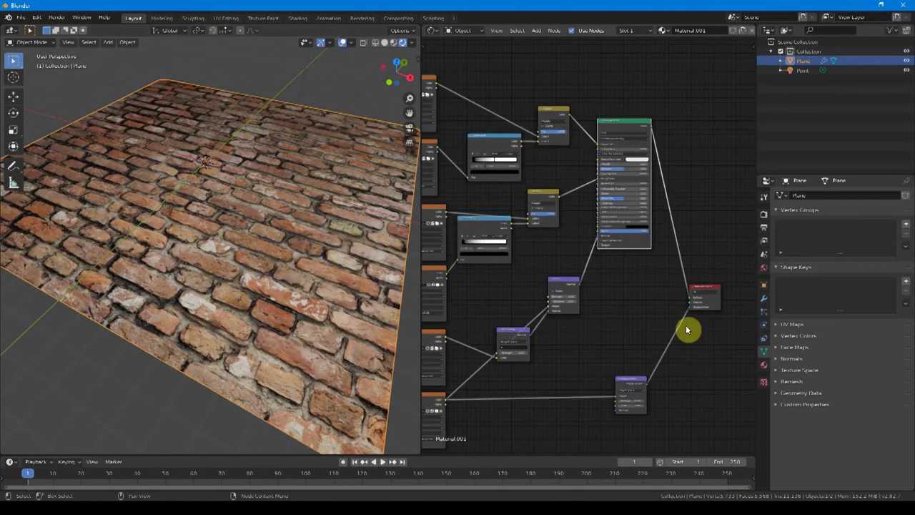
Step: Switch the render engine to Cycles and inspect the displaced brick plane in the viewport
click(764, 213)
click(865, 195)
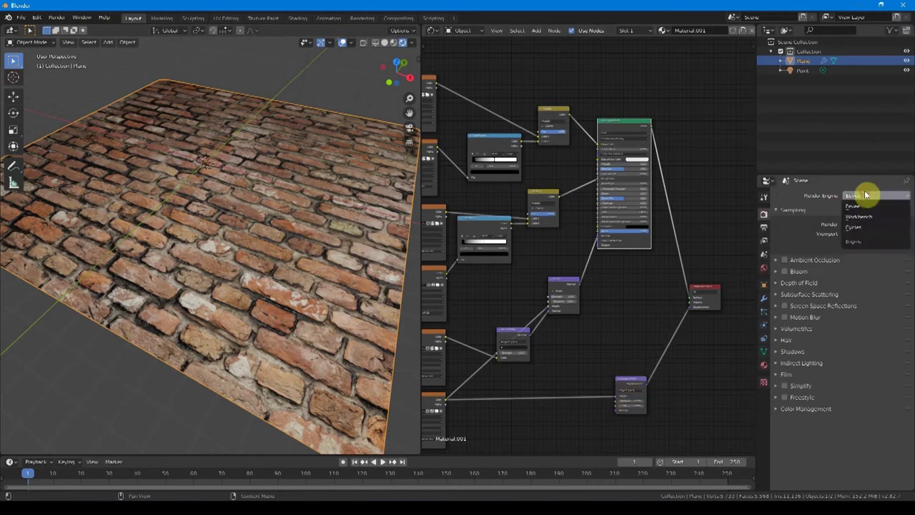
click(855, 226)
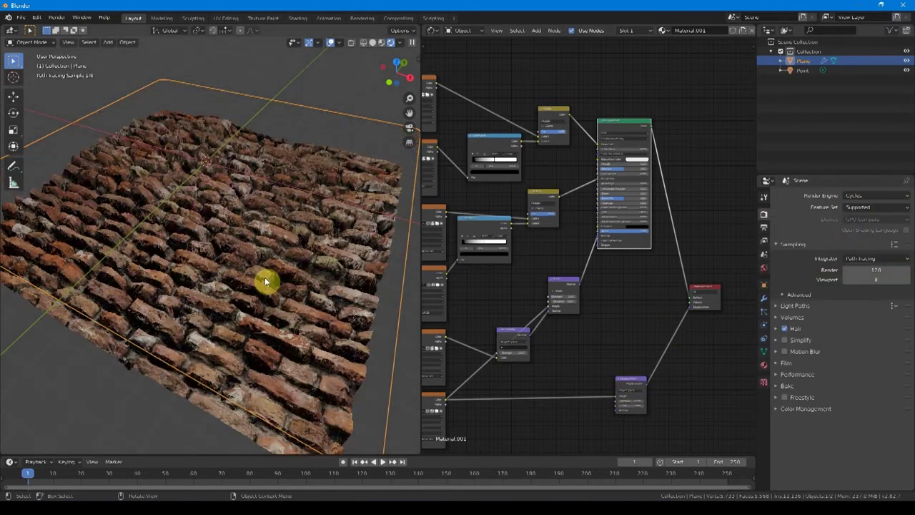
middle_drag(272, 289, 280, 284)
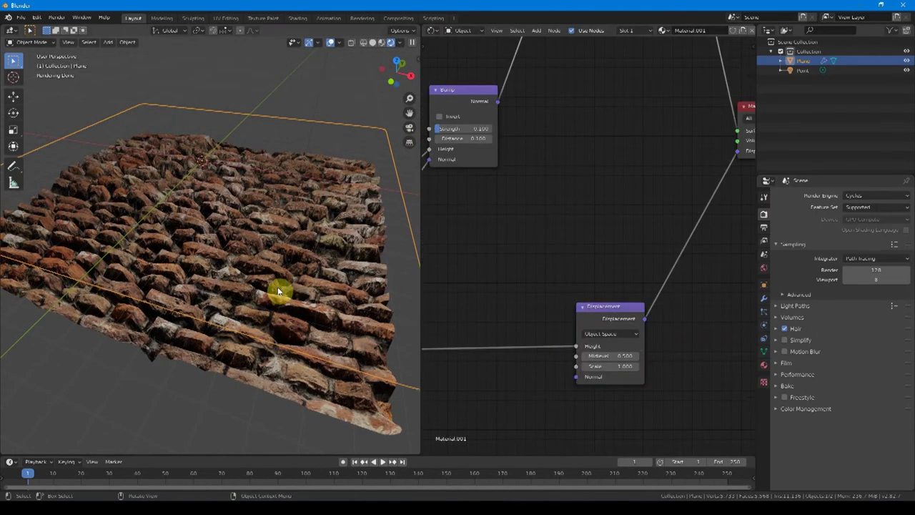
Step: Try a Scale of 0.1 on the Displacement node, settle on 0.300, and inspect the bricks' relief
click(624, 366)
text(0.1)
key(Return)
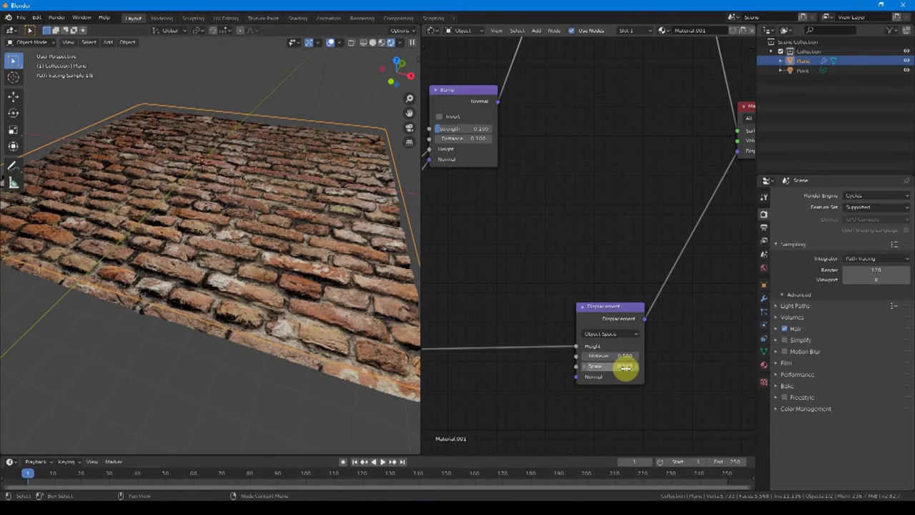
key(Return)
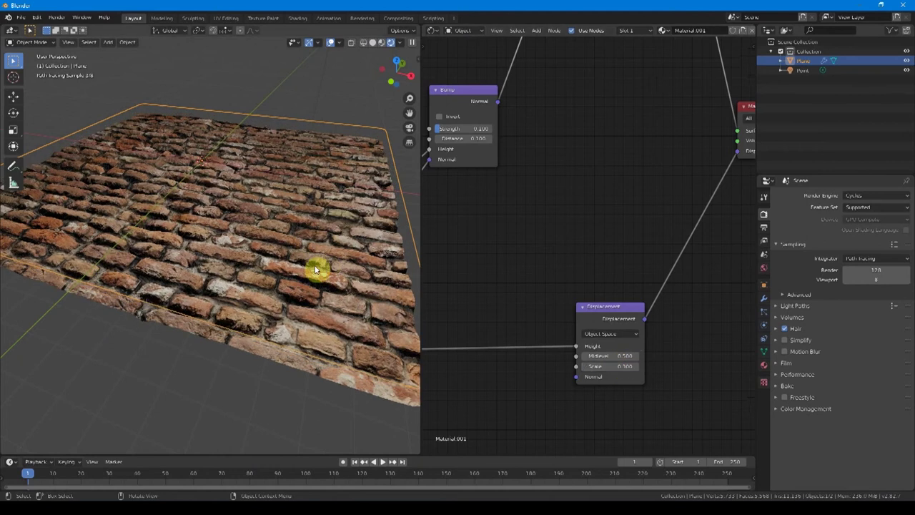
middle_drag(290, 299, 221, 279)
middle_drag(180, 227, 123, 329)
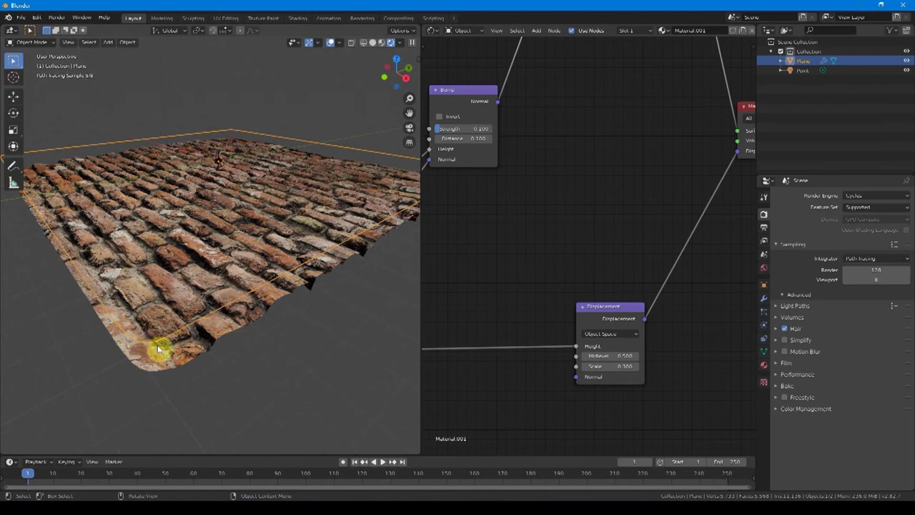
Step: Set the plane's Subdivision modifier to Simple, try 4 viewport subdivisions, and return the level to 2
click(764, 297)
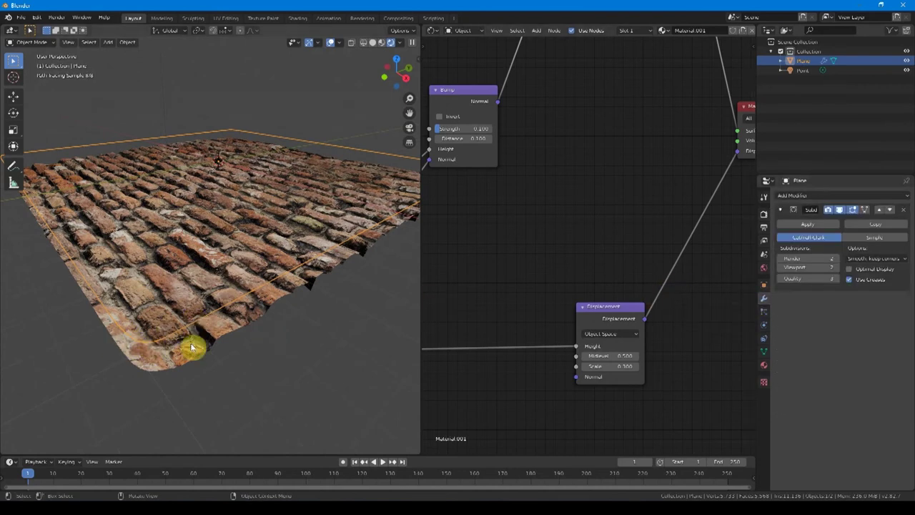
click(871, 238)
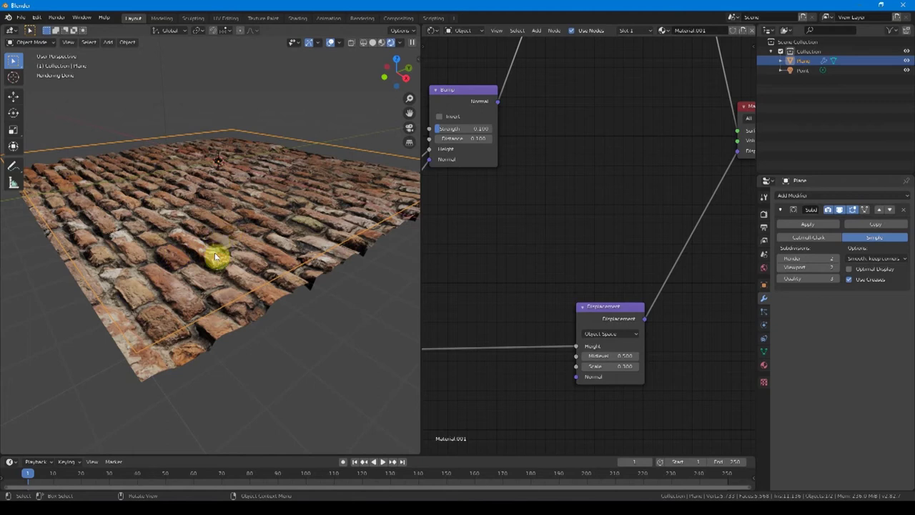
click(834, 268)
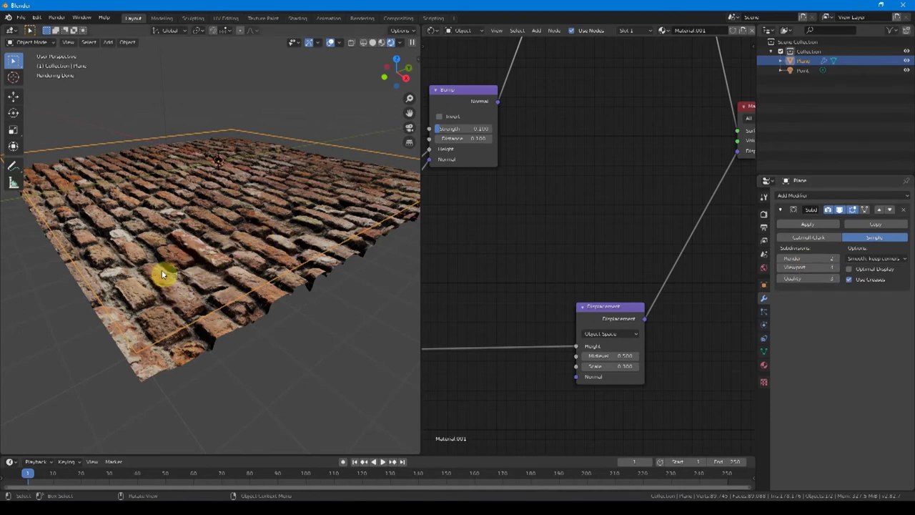
click(783, 269)
Step: Switch the render engine back to Eevee and inspect the brick plane without shader displacement
click(764, 214)
click(854, 196)
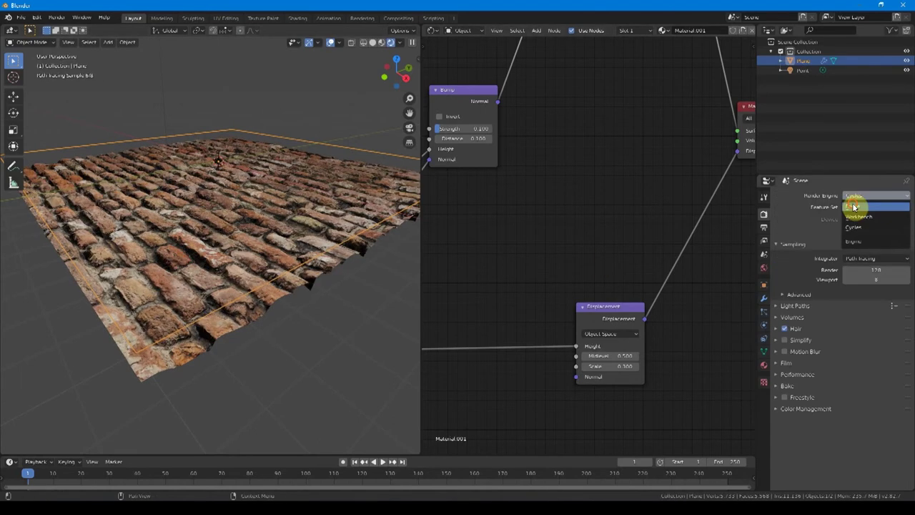
click(851, 206)
middle_drag(188, 265, 429, 249)
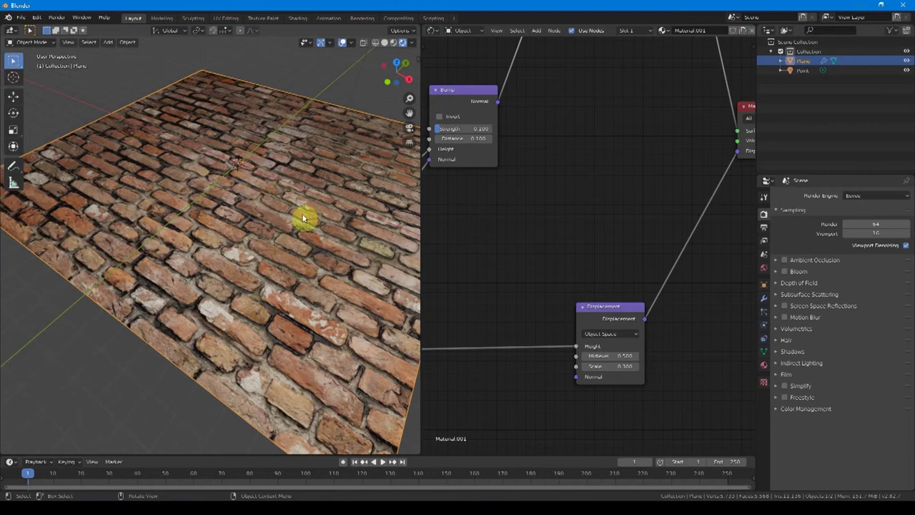
middle_drag(296, 231, 257, 232)
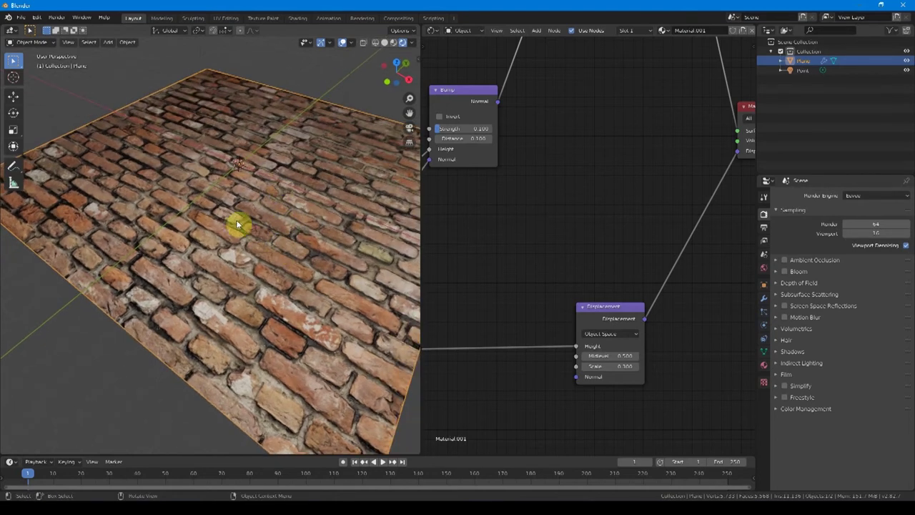
Step: Add a Displace modifier below the plane's Subdivision modifier and create a new texture for it
click(765, 299)
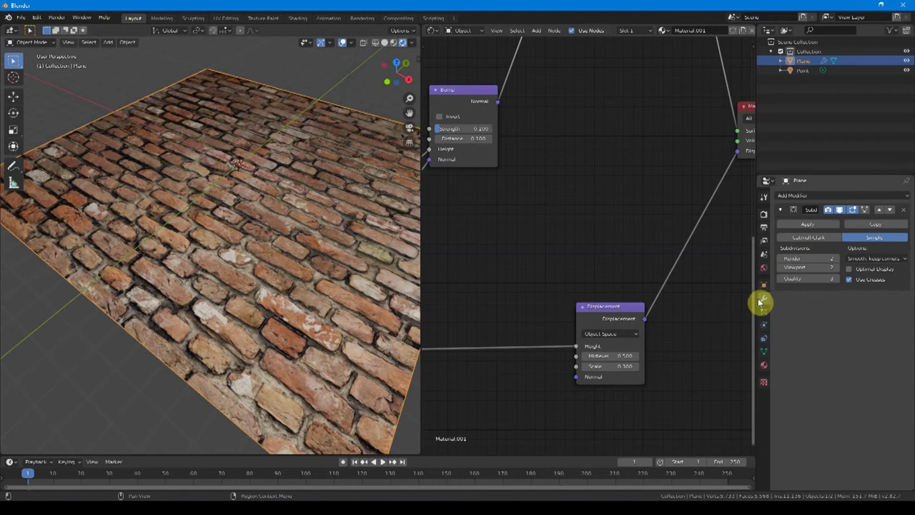
click(903, 196)
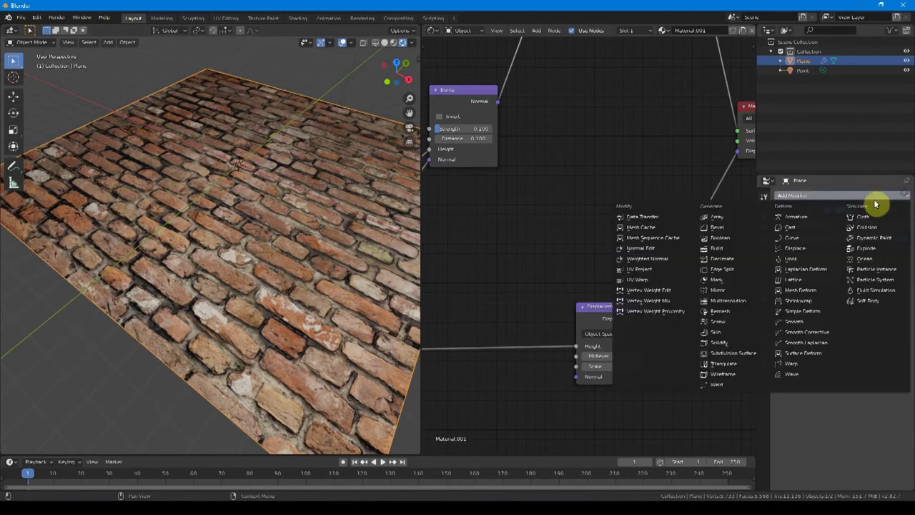
click(807, 248)
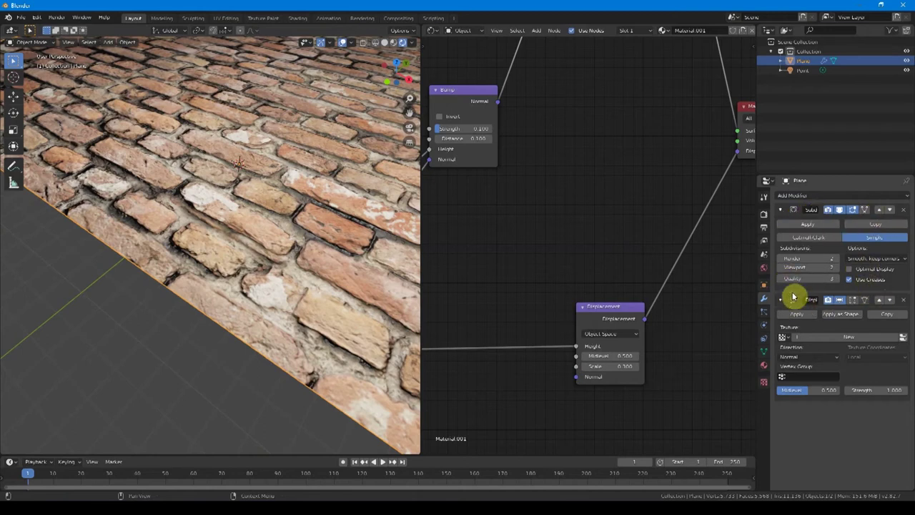
click(879, 299)
click(891, 211)
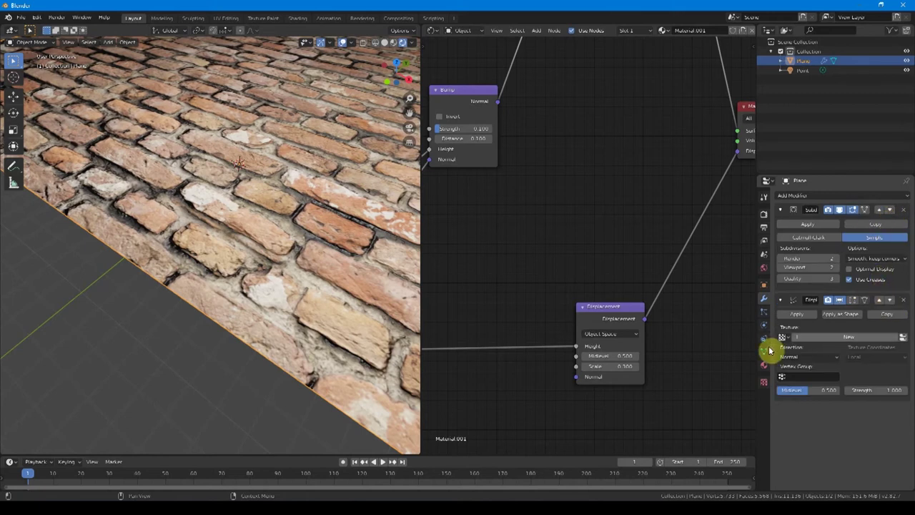
click(838, 338)
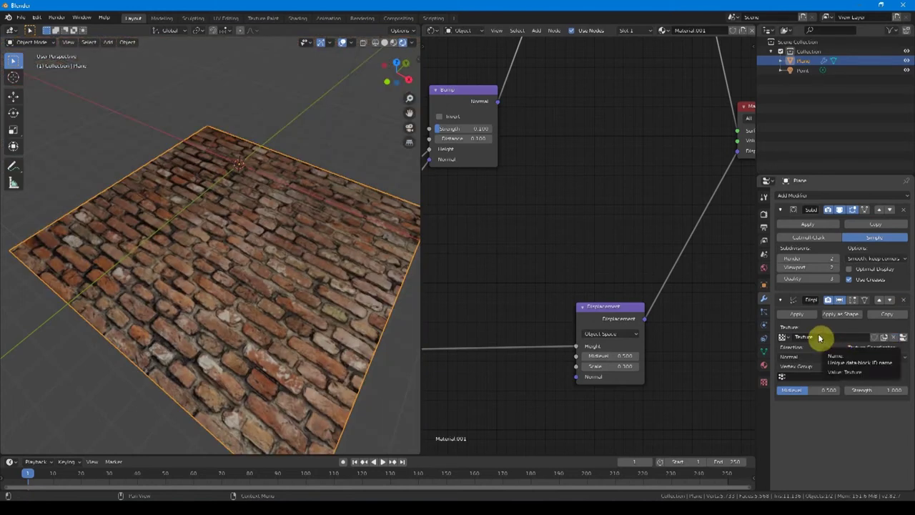
Step: Change the Displace modifier's texture type to Distorted Noise
click(765, 384)
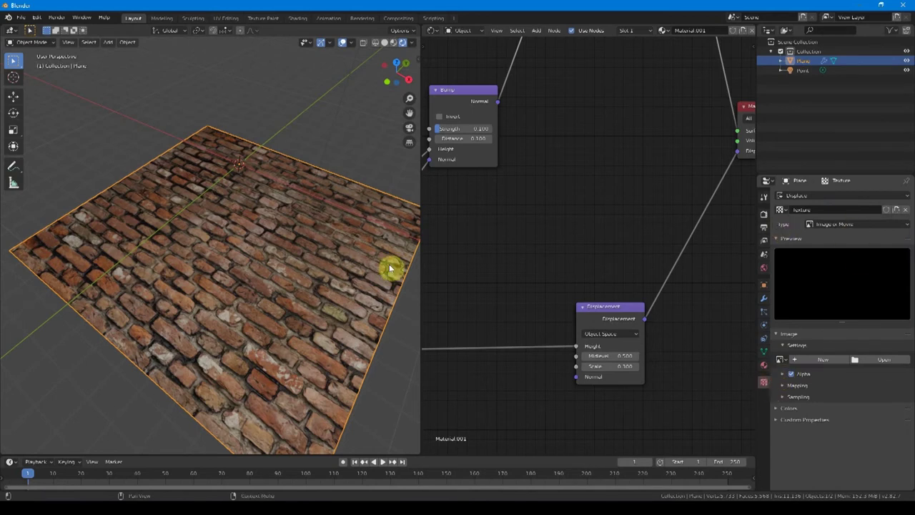
click(846, 226)
click(846, 229)
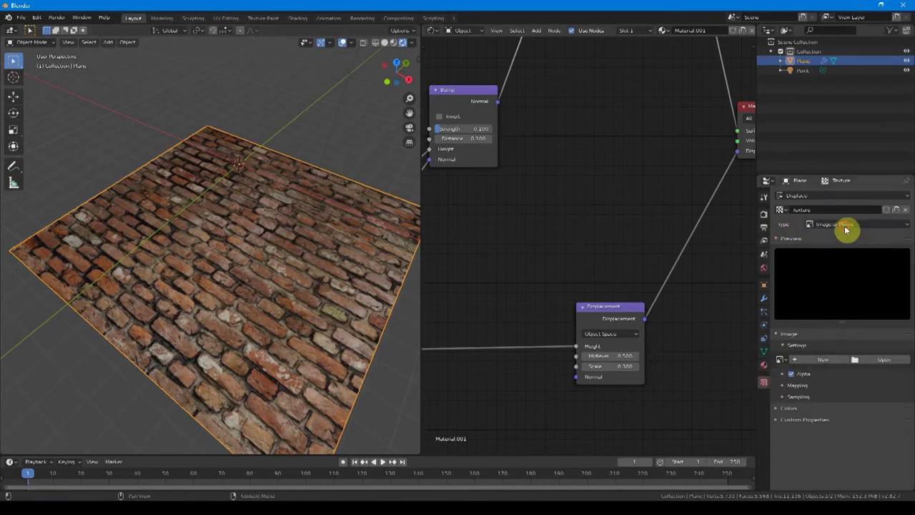
click(839, 226)
click(837, 226)
click(836, 226)
click(835, 266)
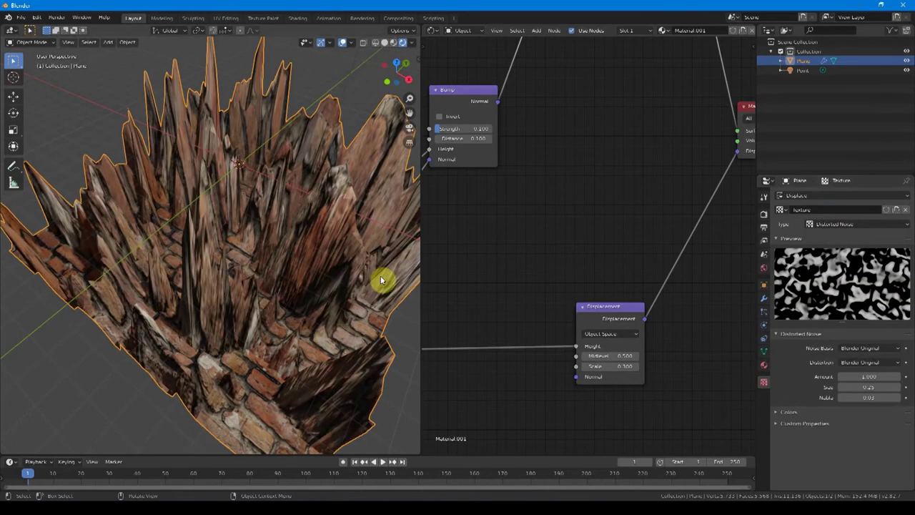
Step: Set the Displace modifier's Strength to 0.200
click(764, 297)
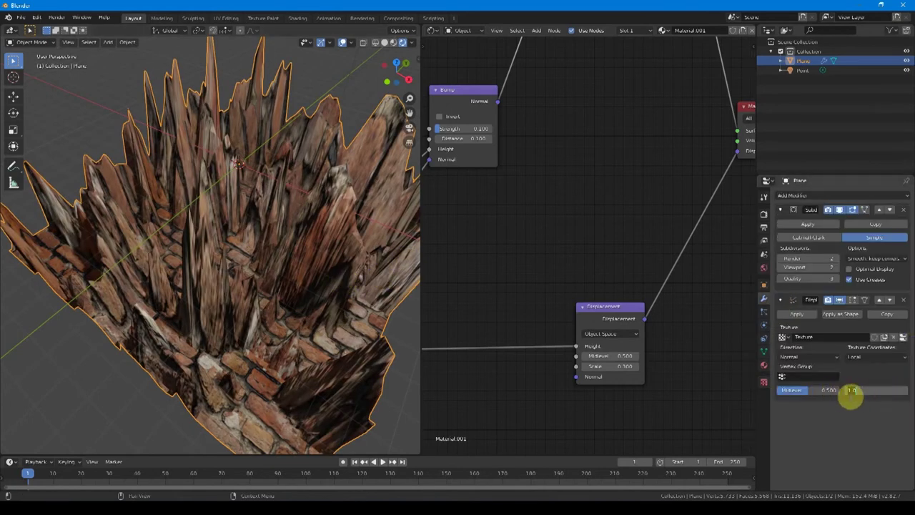
drag(851, 393, 799, 396)
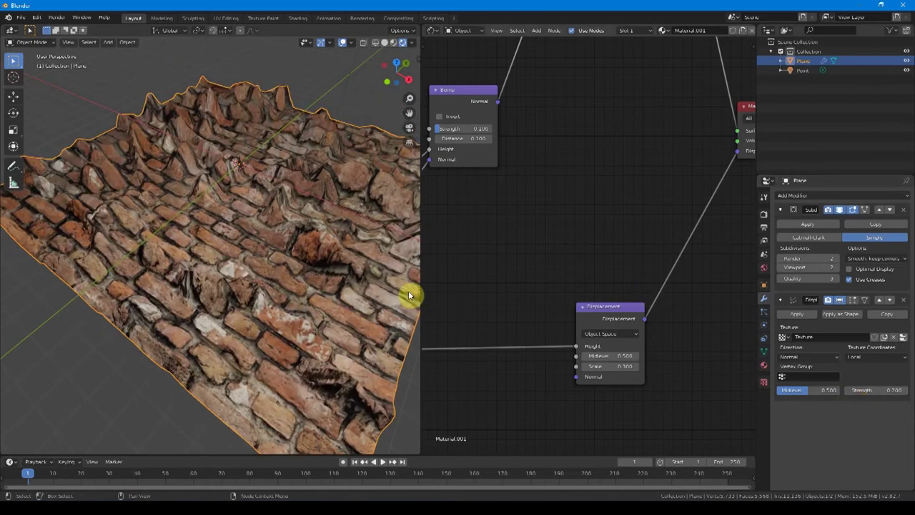
Step: Change the Displace modifier's texture type to Magic
click(764, 381)
click(850, 226)
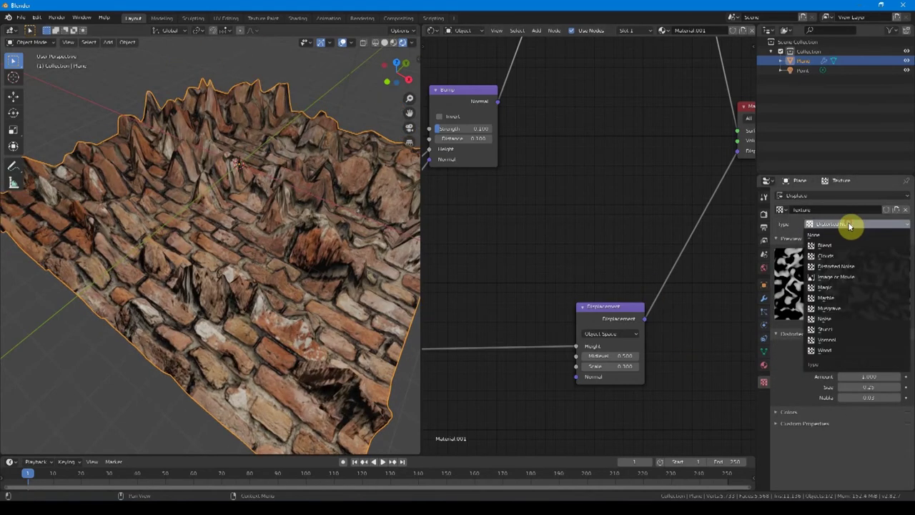
click(827, 288)
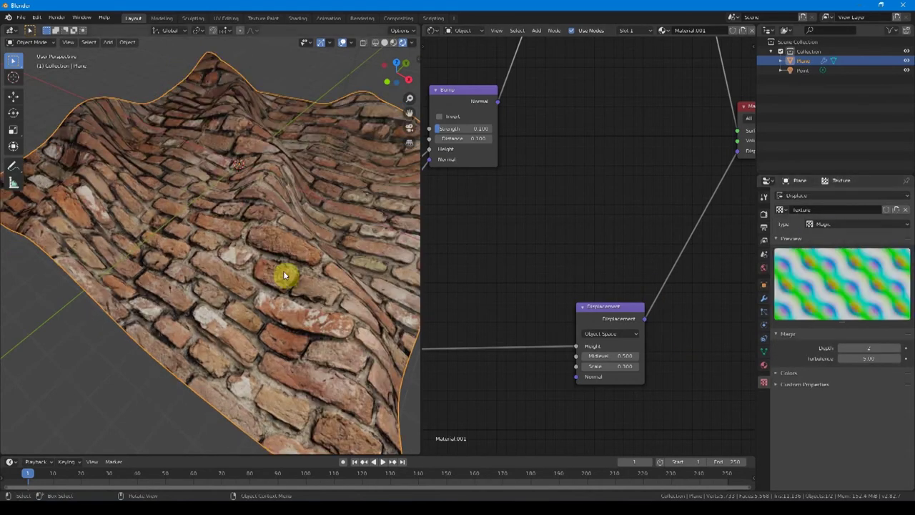
Step: Change the displacement texture's type to Image or Movie and assign the castle_brick_02_red_disp_2k.jpg image to it
click(855, 225)
click(848, 278)
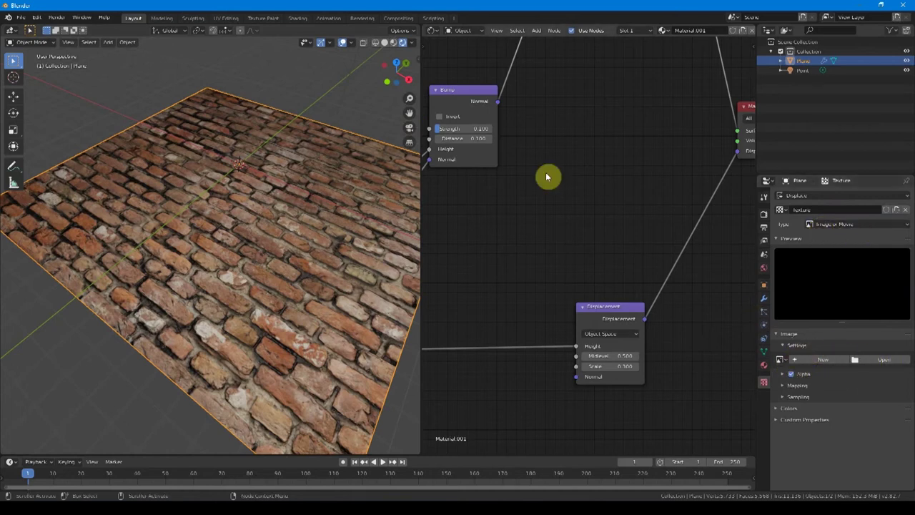
click(783, 359)
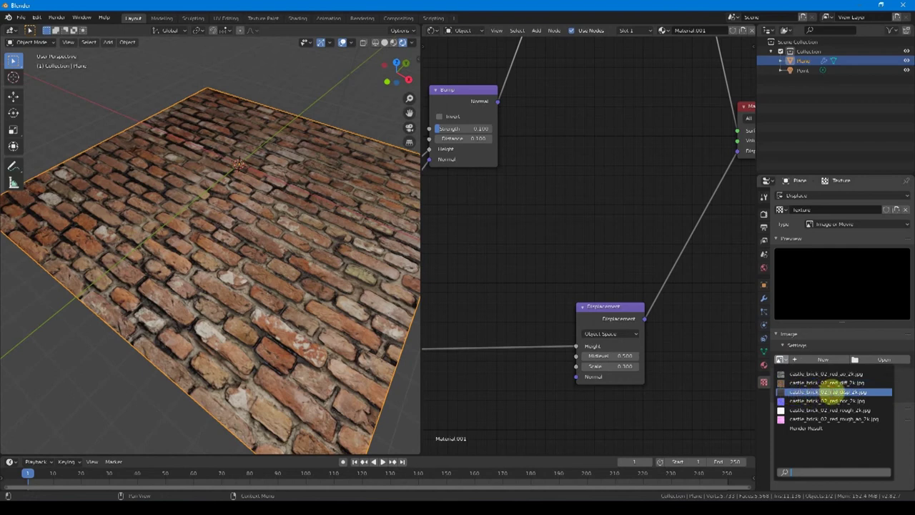
click(833, 392)
Step: Replace the displacement image's source file with the 8K version, castle_brick_02_red_disp_8k.jpg
middle_drag(244, 241, 310, 266)
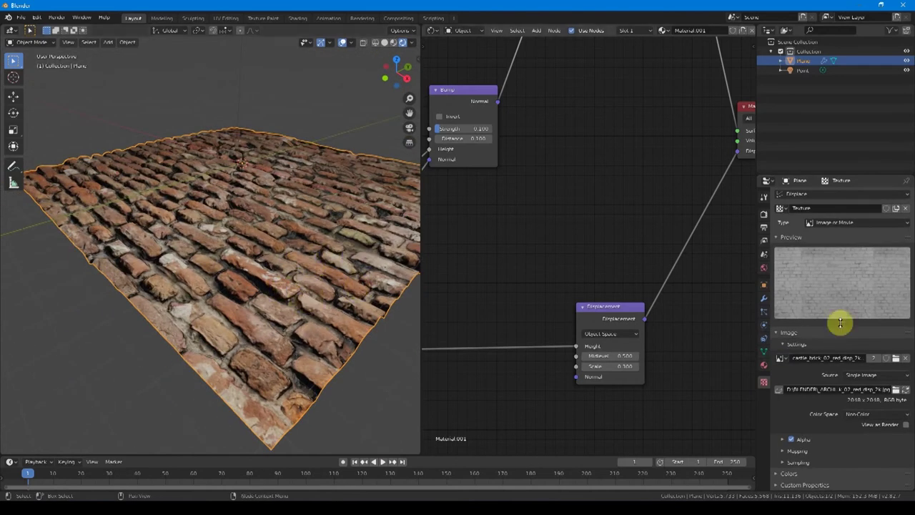
click(897, 390)
double_click(512, 191)
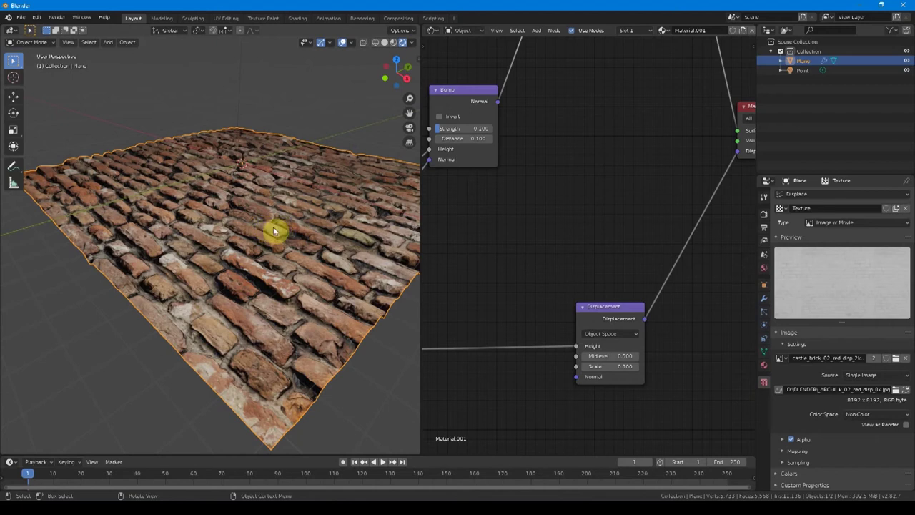
Step: Delete the ColorRamp and Multiply nodes between the two roughness textures and the Principled BSDF
scroll(488, 218, down, 4)
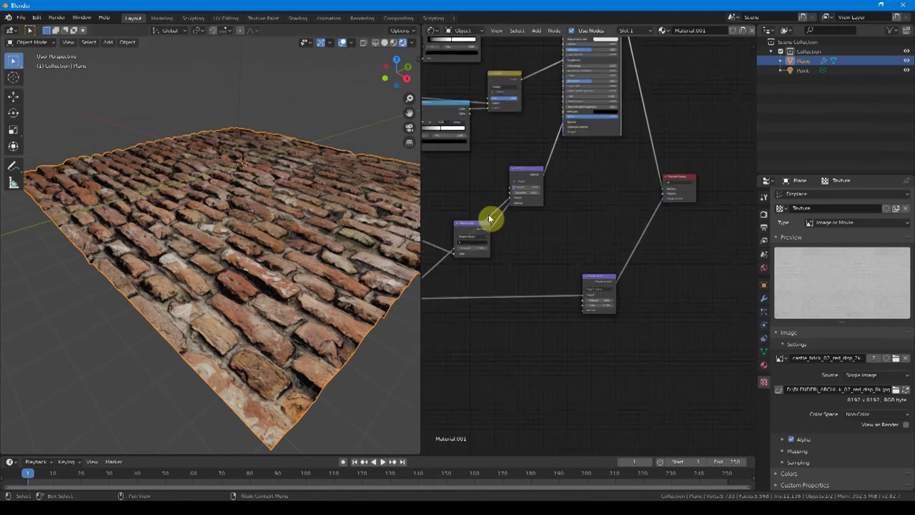
scroll(603, 281, up, 3)
middle_drag(577, 250, 558, 215)
scroll(609, 160, up, 3)
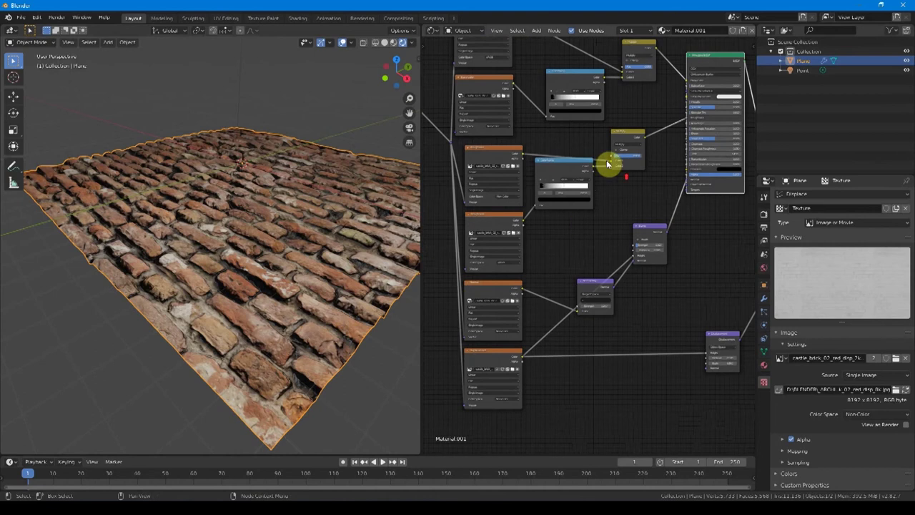
key(ctrl+x)
key(ctrl+x)
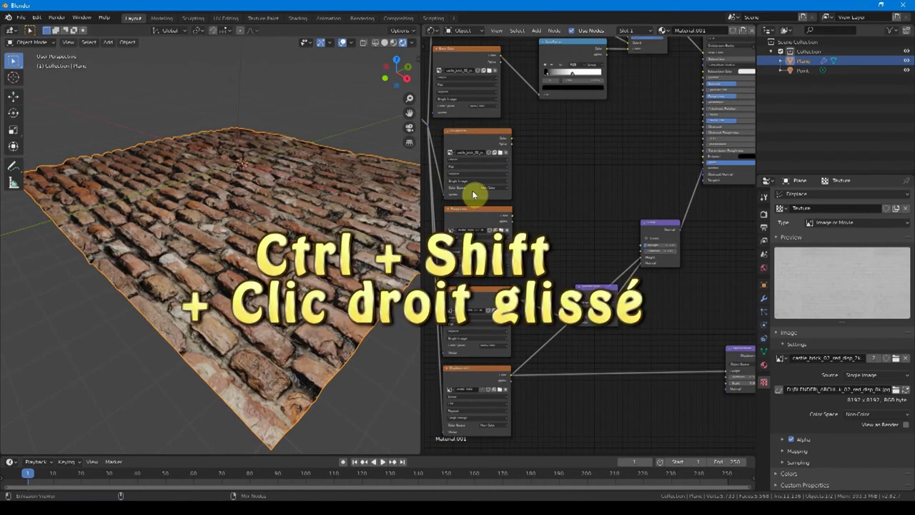
Step: Combine the two roughness textures in a new Mix node and connect its output to the Principled BSDF's Roughness
ctrl+shift+right_drag(473, 193, 475, 216)
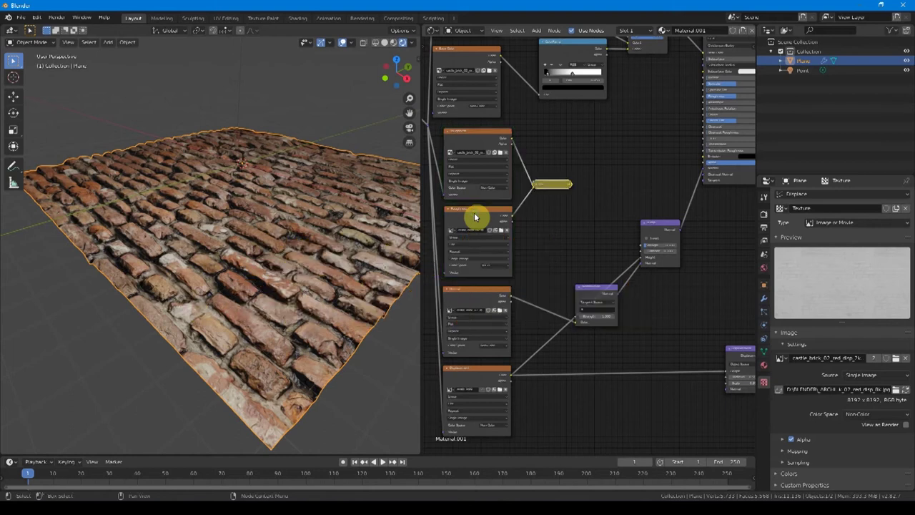
click(540, 185)
middle_drag(596, 151, 556, 179)
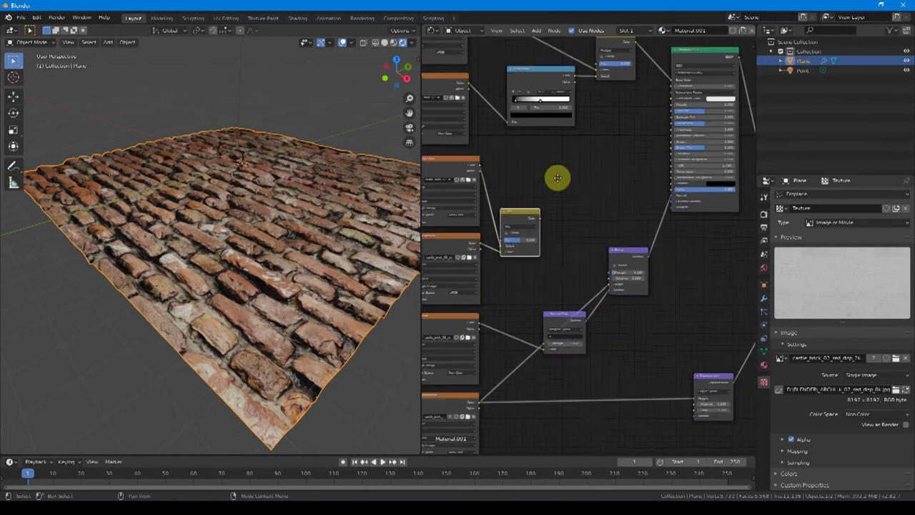
drag(541, 215, 672, 114)
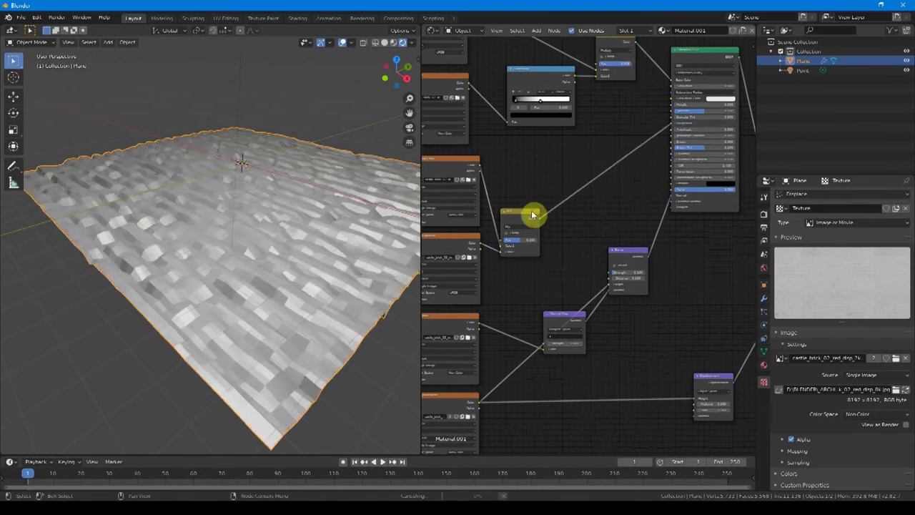
Step: Reposition the roughness Mix node between the textures and the shader and set its blend mode to Multiply
drag(515, 227, 539, 207)
click(538, 207)
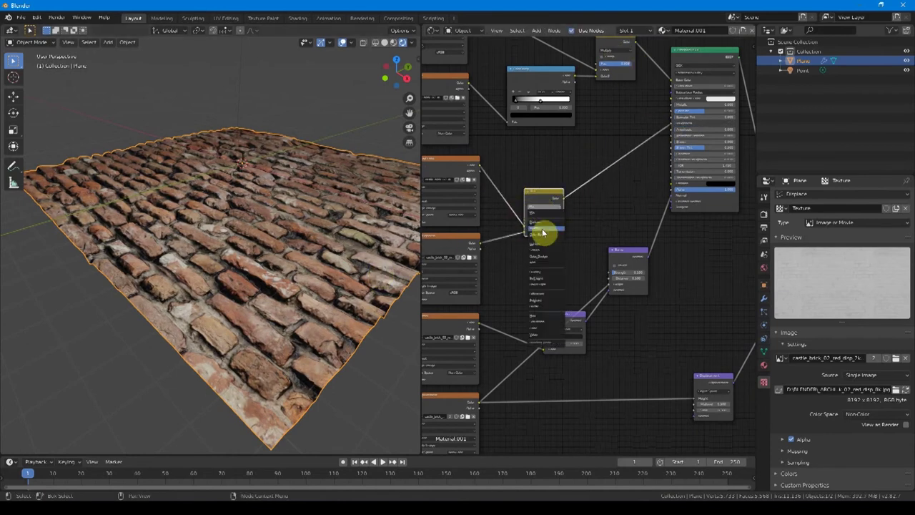
click(540, 230)
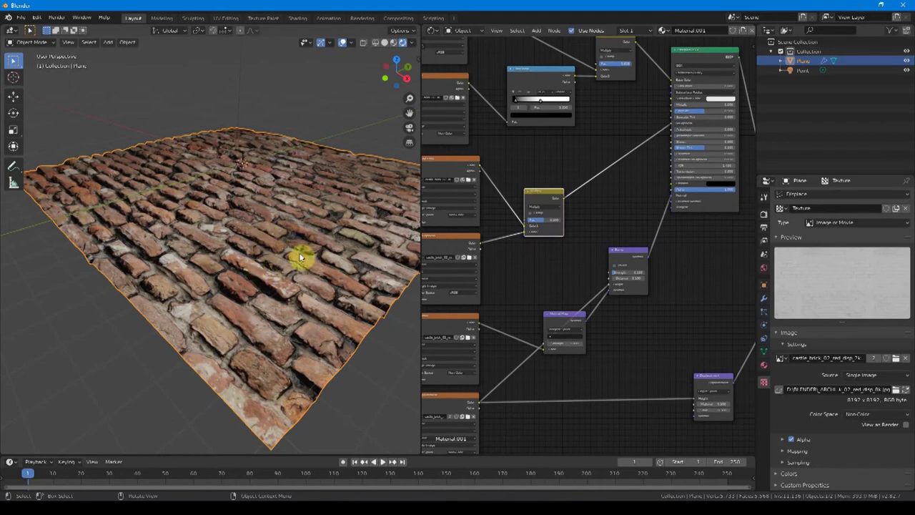
Step: Compare the displaced brick plane in Solid and Rendered shading, examining its relief from several angles
click(385, 41)
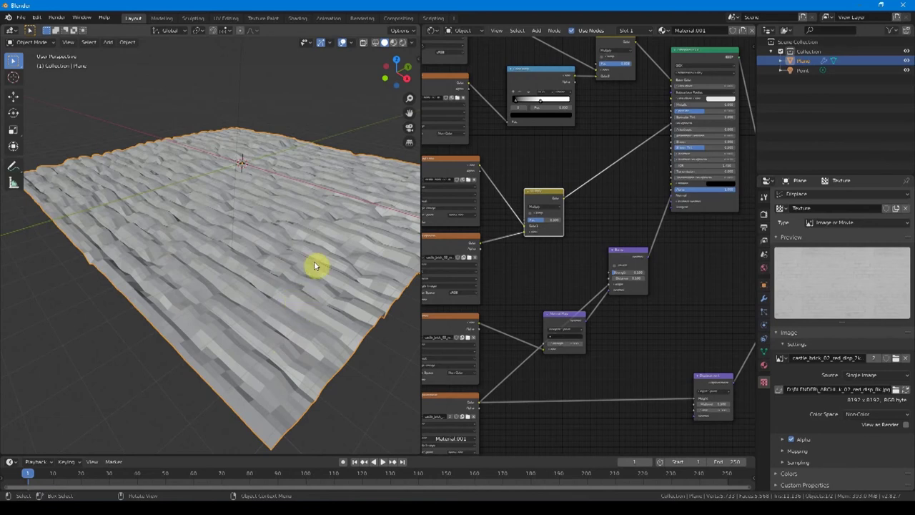
click(402, 42)
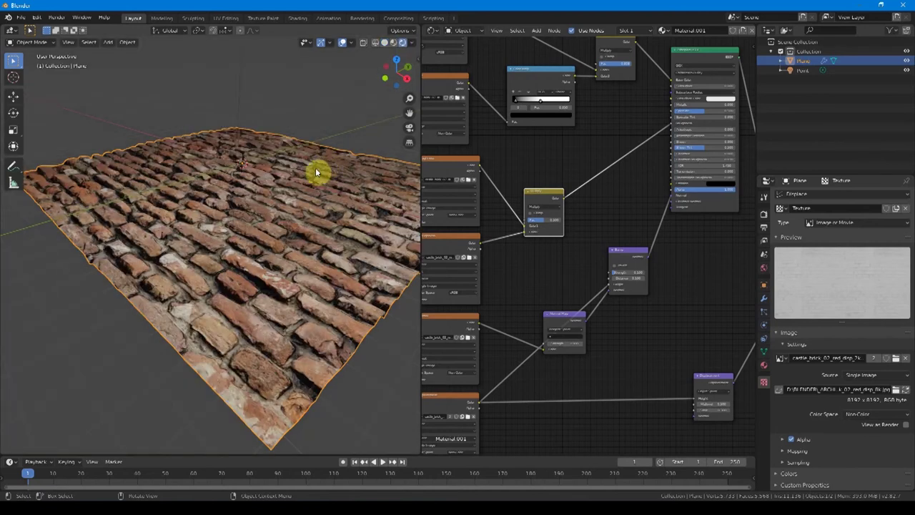
middle_drag(276, 241, 295, 236)
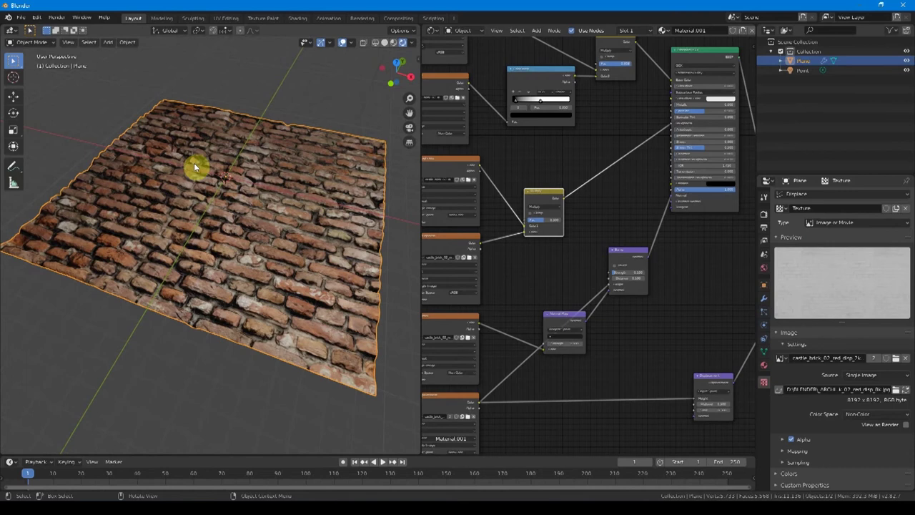
middle_drag(286, 178, 284, 182)
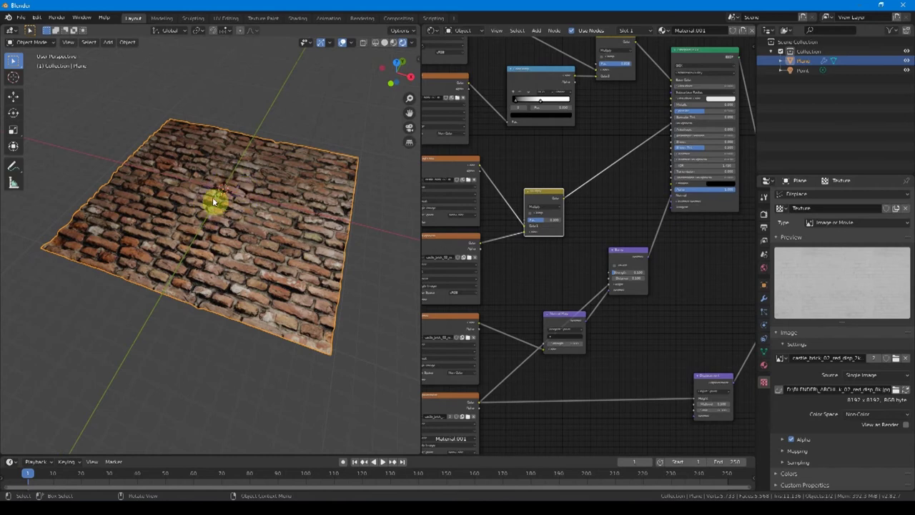
Step: Add a Value node below the Mapping frame and connect it to the Mapping node's Scale input
ctrl+scroll(472, 221, left, 5)
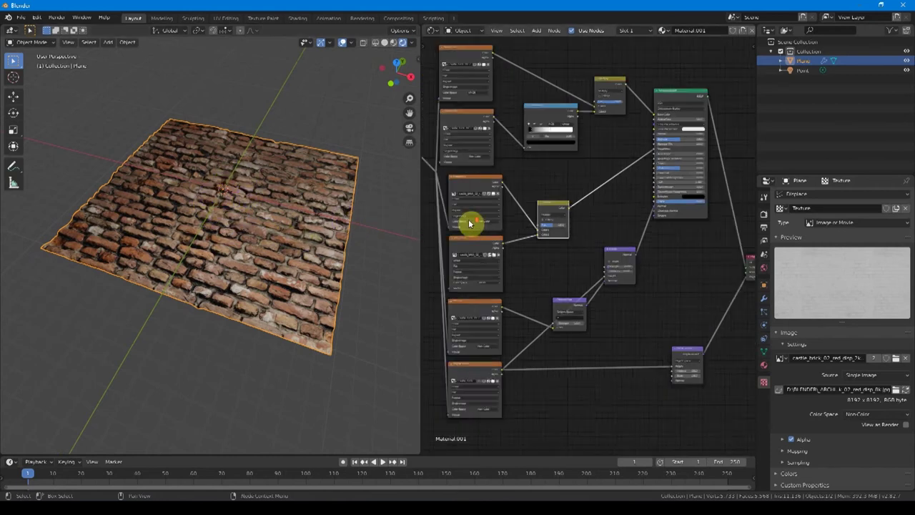
scroll(591, 231, up, 2)
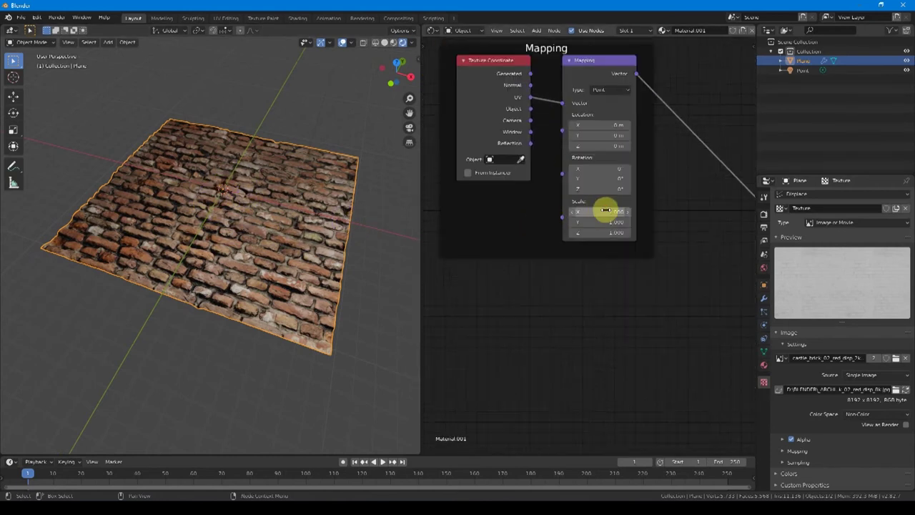
key(shift+a)
click(501, 307)
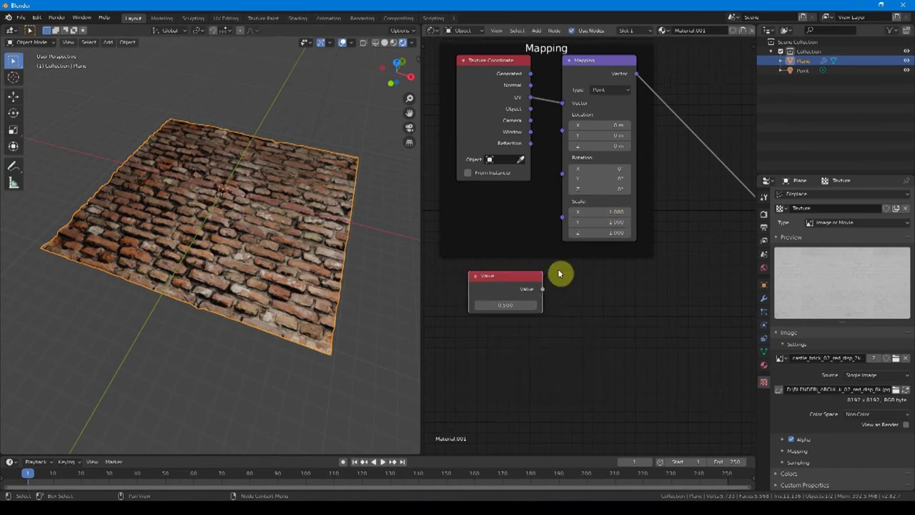
click(482, 279)
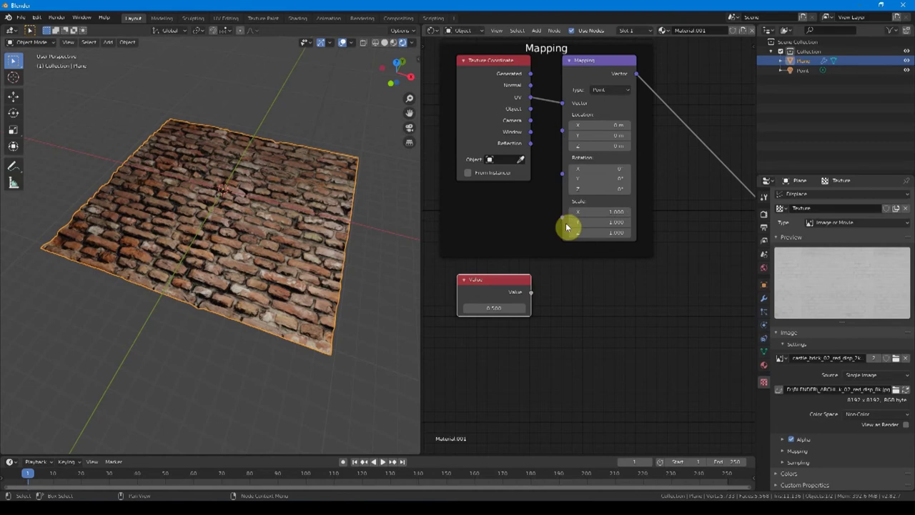
drag(530, 291, 562, 227)
Step: Set the Value node to 5 and inspect how the brick texture lines up with the relief
click(476, 308)
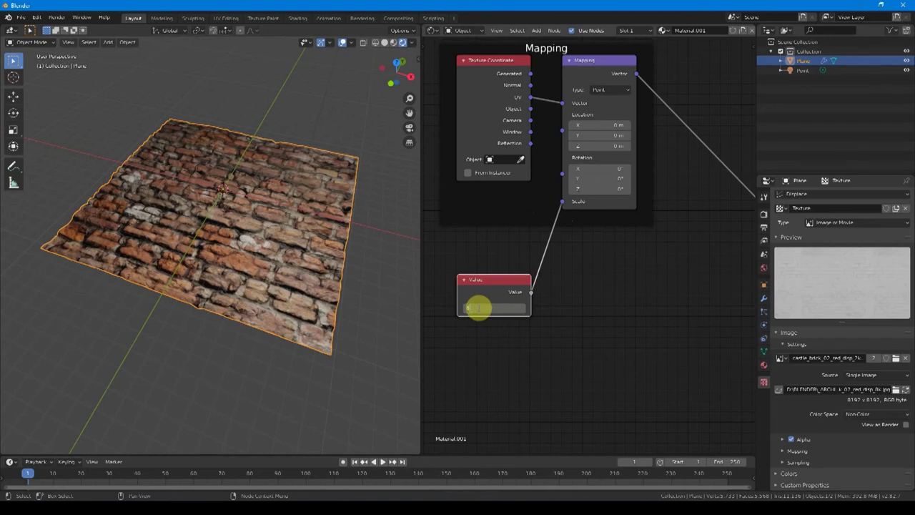
text(5)
key(Return)
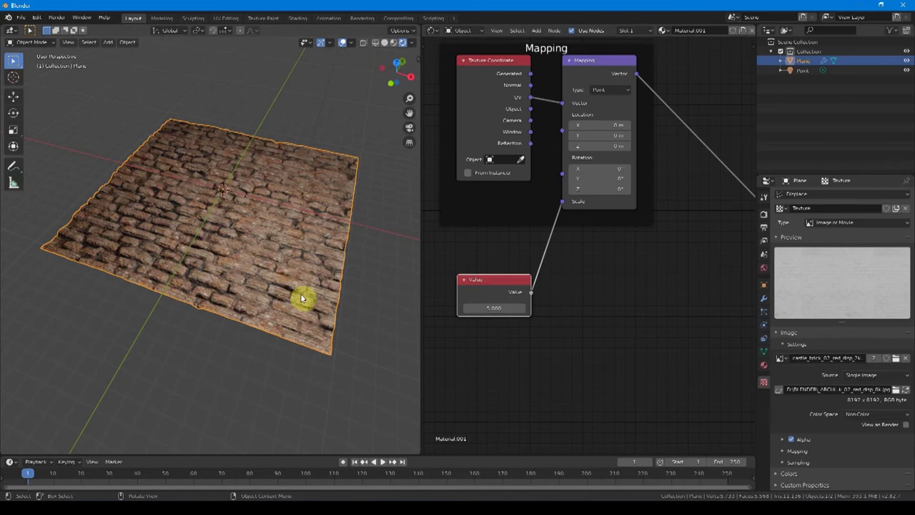
scroll(302, 307, up, 5)
middle_drag(302, 307, 290, 288)
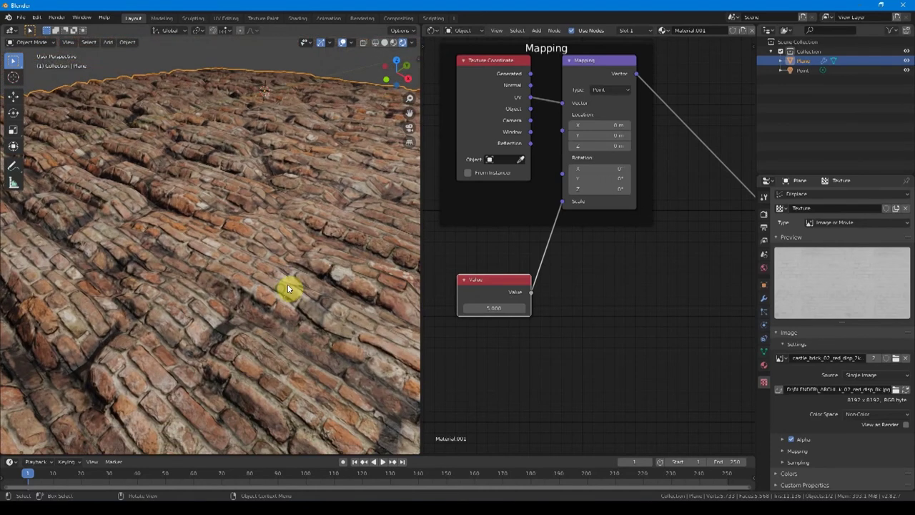
scroll(301, 277, down, 3)
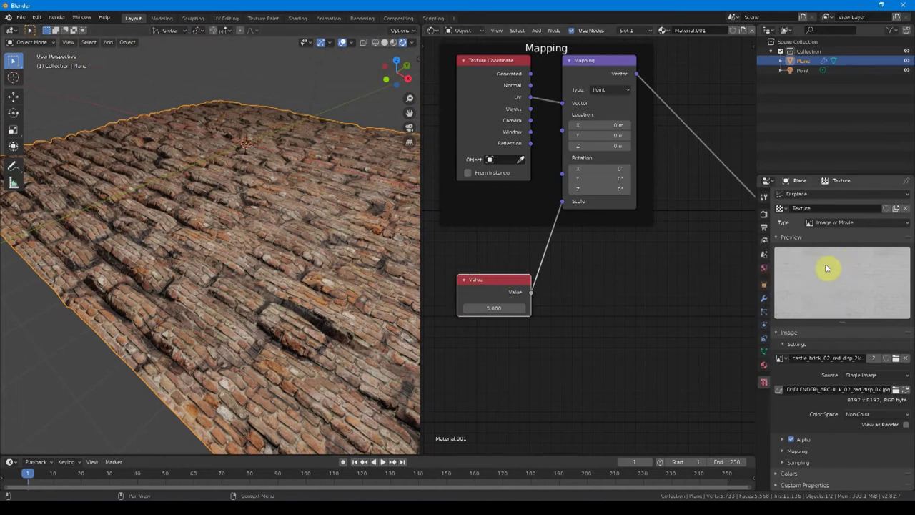
scroll(636, 181, down, 2)
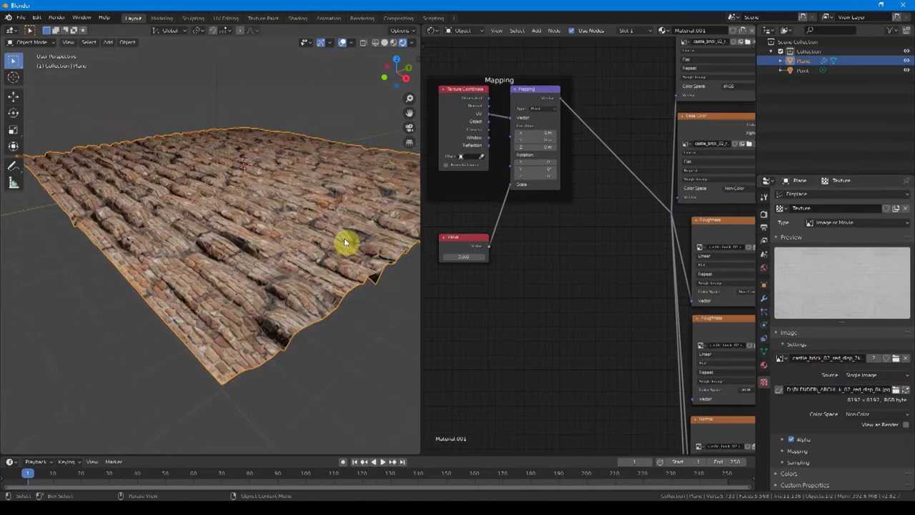
Step: Set the displacement image's mapping Repeat X and Y to 5
click(782, 451)
scroll(794, 422, down, 3)
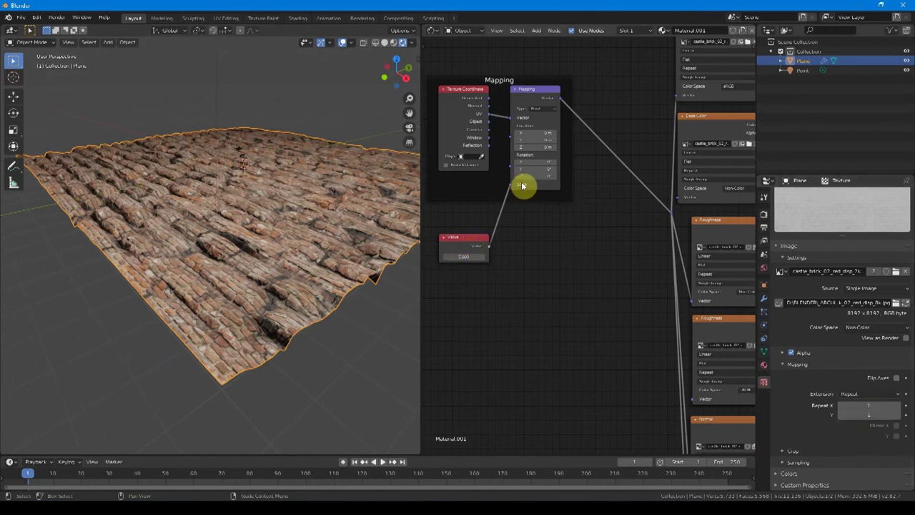
drag(867, 410, 867, 416)
text(5)
key(Return)
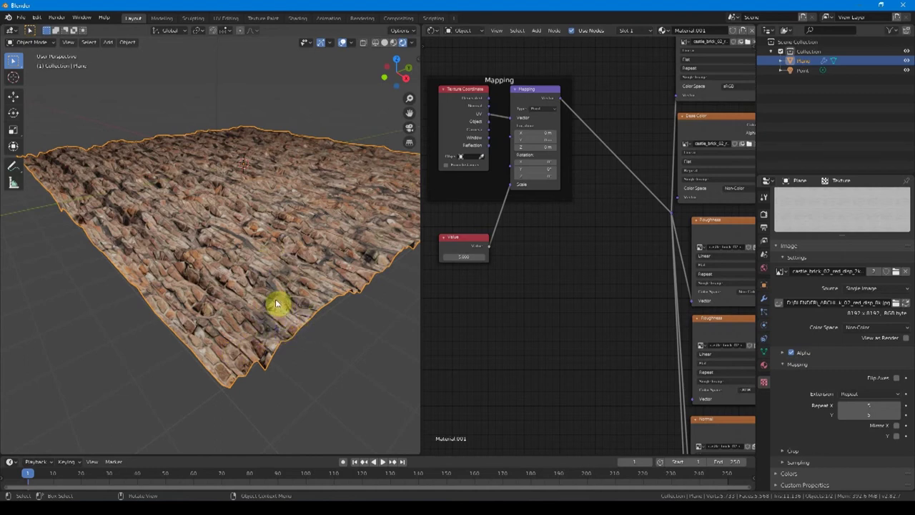
Step: Raise the Subdivision modifier's Viewport level to 5
click(764, 298)
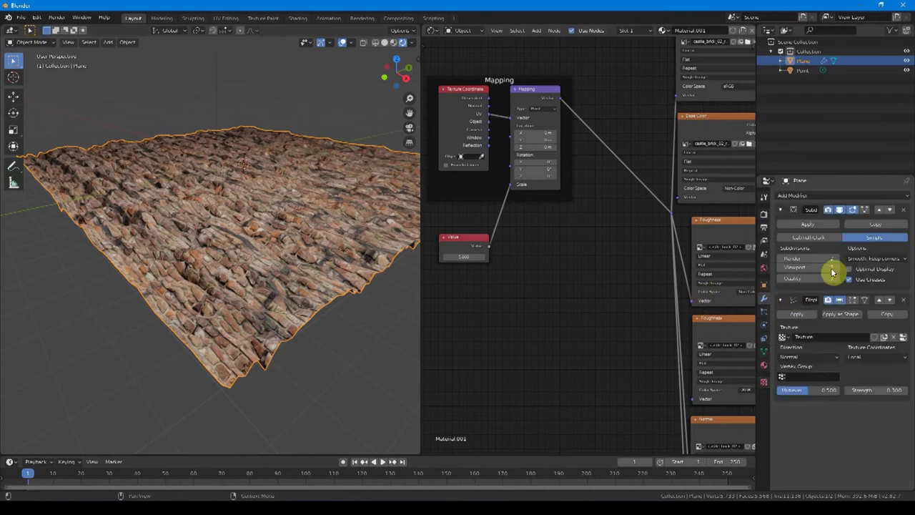
click(837, 267)
click(836, 268)
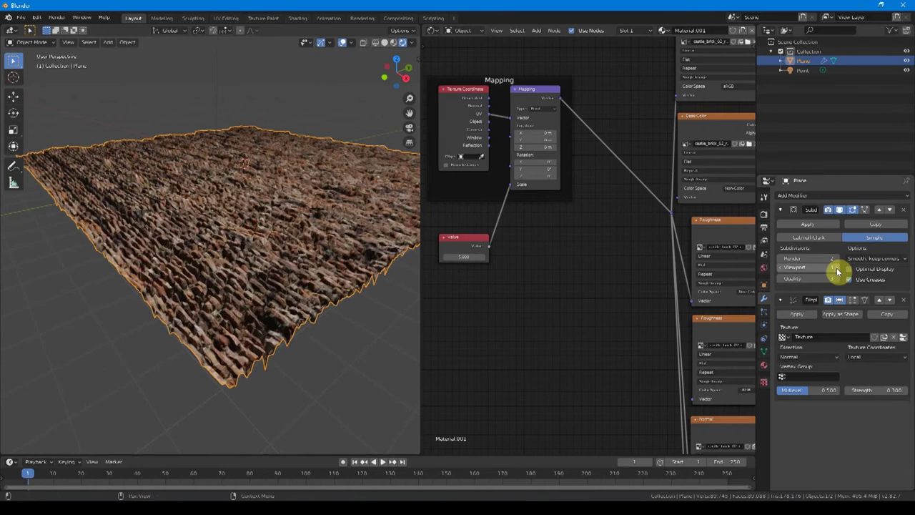
click(837, 268)
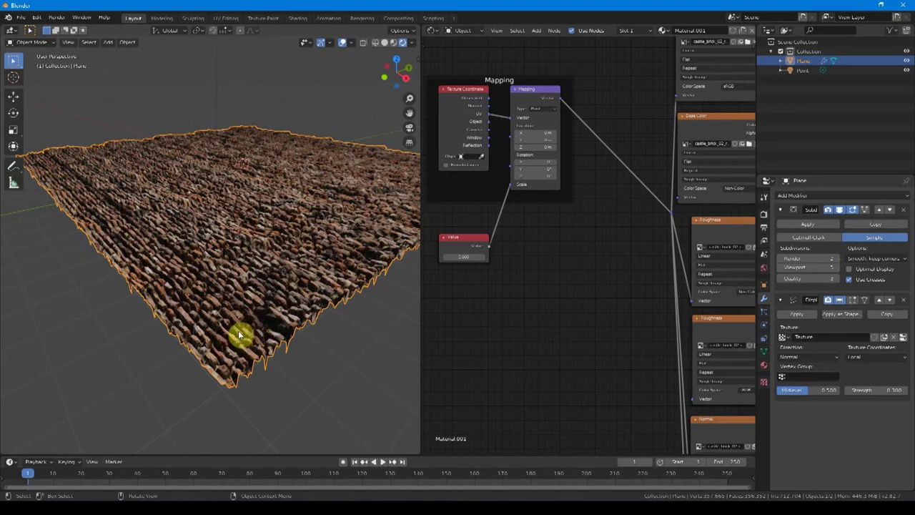
Step: Set the Displace modifier's Strength to 0.1 and lower the Subdivision modifier's Viewport level to 2
click(868, 390)
text(0.1)
key(Return)
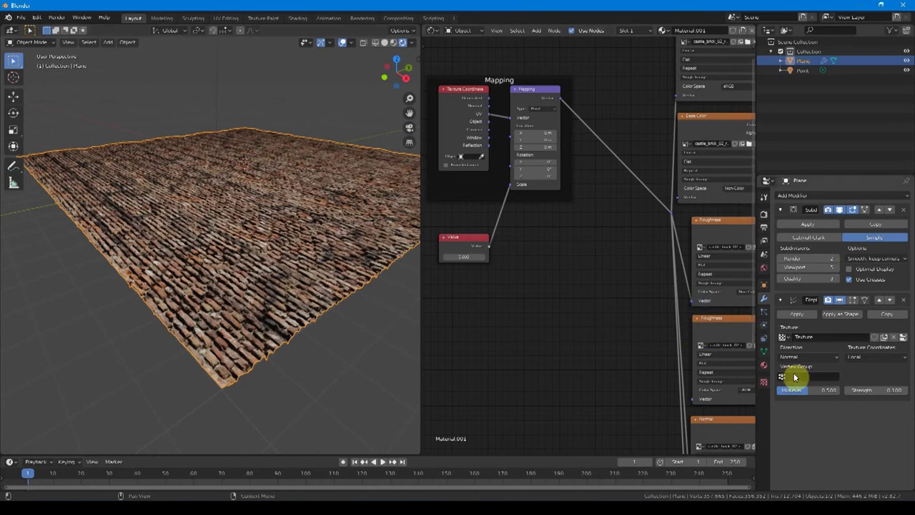
click(783, 271)
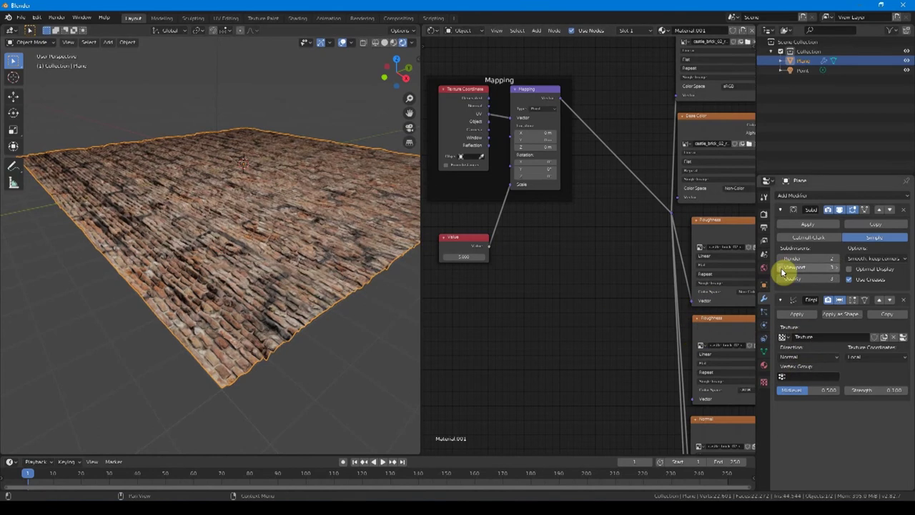
Step: Set the Value node to 2 and the displacement image's mapping Repeat X and Y to 2
click(449, 256)
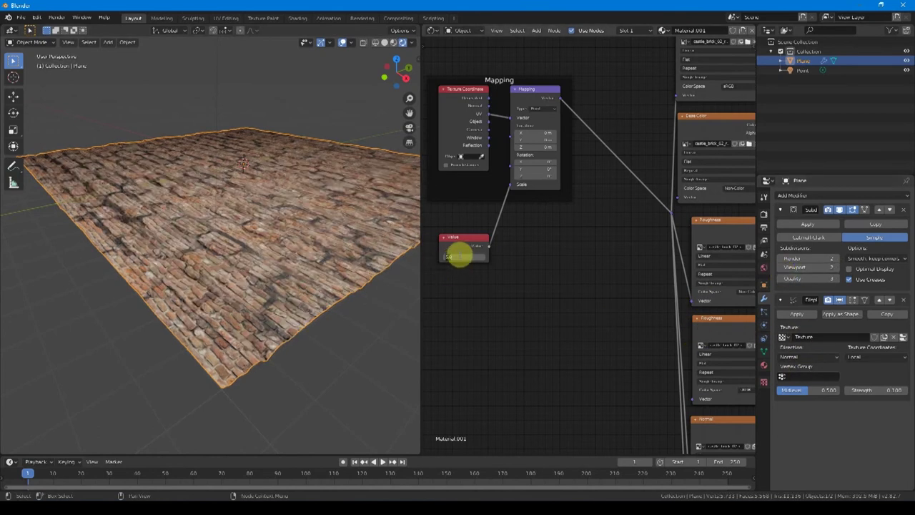
key(Return)
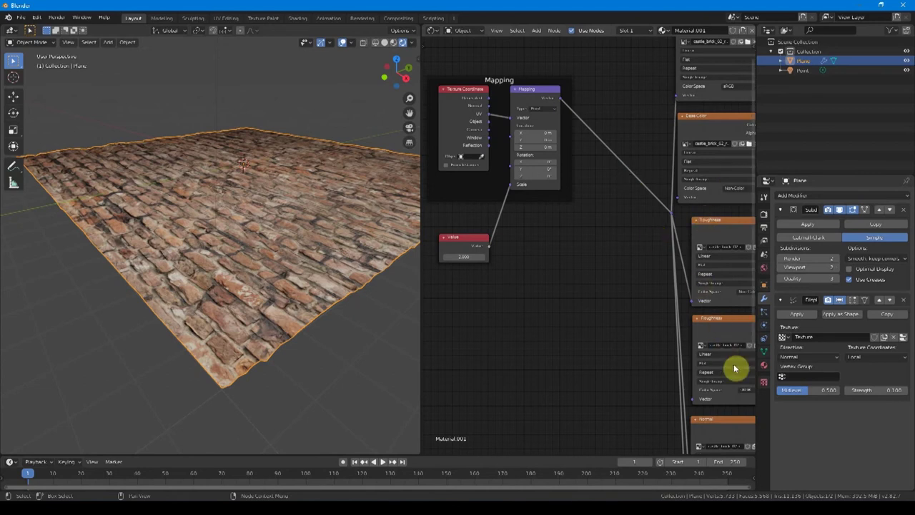
click(764, 383)
drag(874, 409, 852, 436)
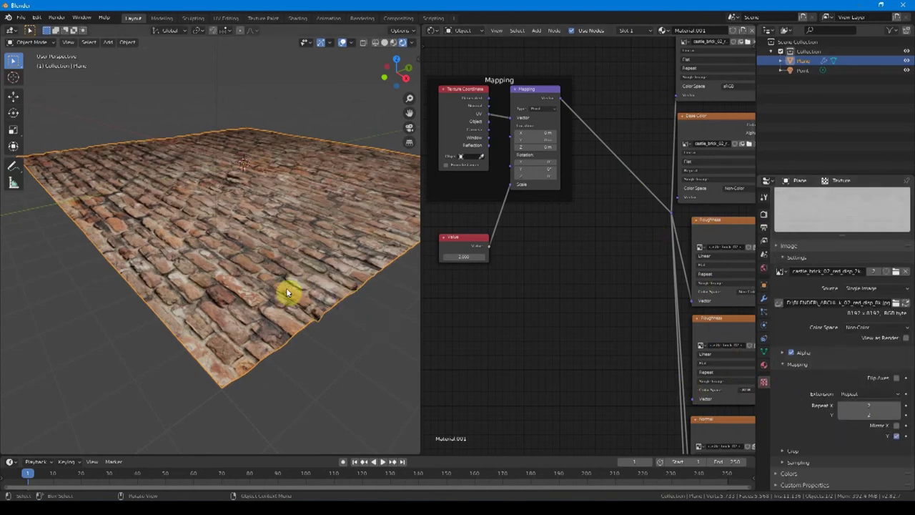
Step: Set the Displace modifier's Strength to 0.2 and the Subdivision modifier's Viewport level to 3
click(763, 298)
click(894, 389)
text(0.1)
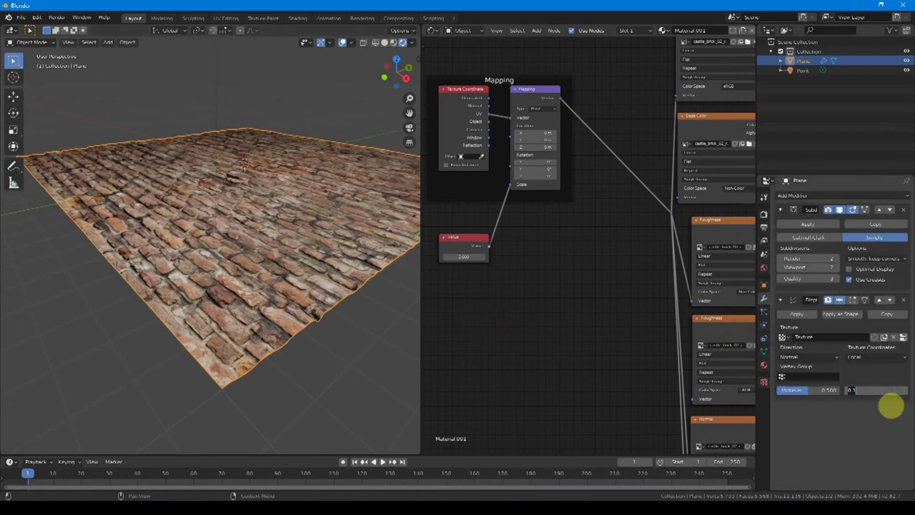
key(Return)
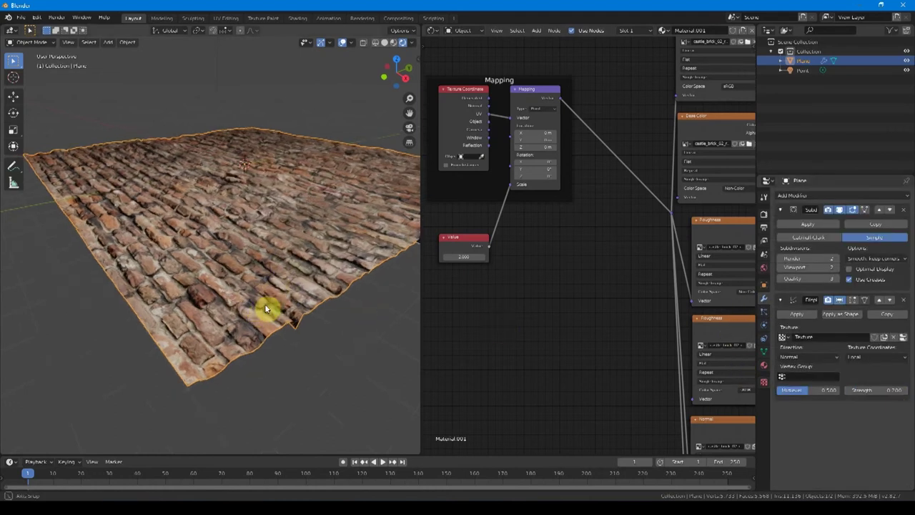
middle_drag(264, 306, 336, 294)
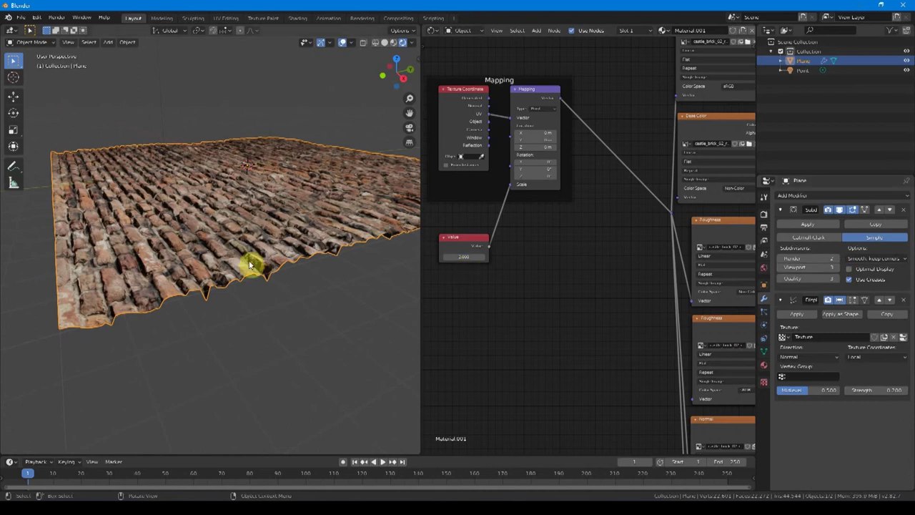
middle_drag(249, 262, 272, 268)
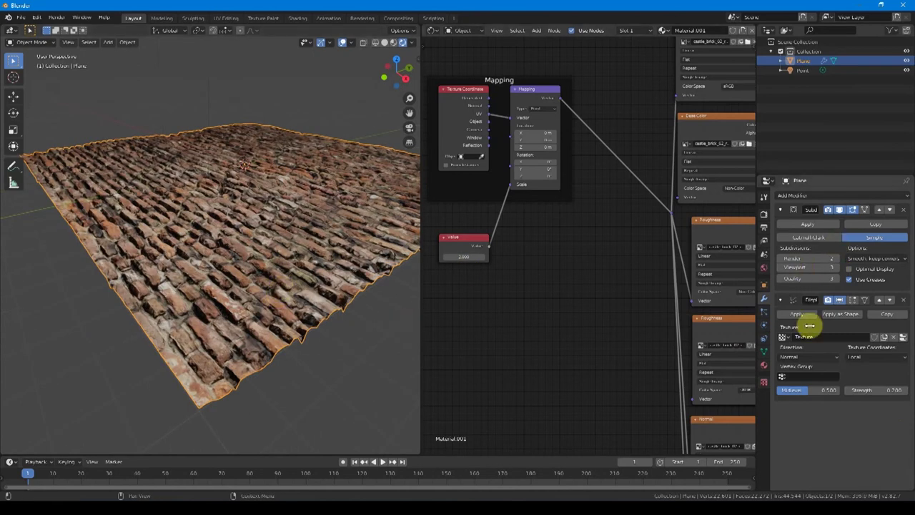
Step: Inspect the displaced brick relief on the plane up close and from several angles
middle_drag(299, 287, 302, 296)
scroll(325, 336, up, 3)
middle_drag(322, 341, 307, 338)
scroll(219, 309, up, 3)
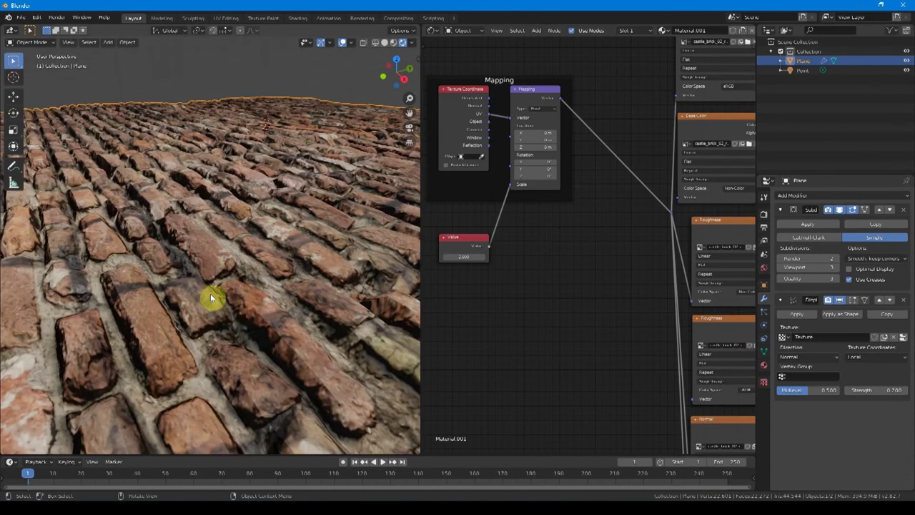
scroll(251, 311, down, 5)
scroll(254, 306, up, 3)
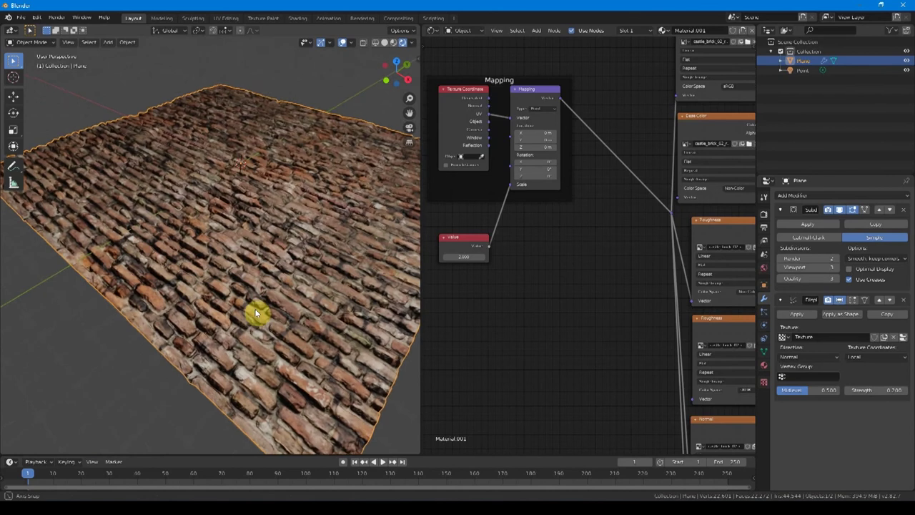
mouse_move(264, 310)
middle_down()
mouse_move(241, 298)
mouse_move(252, 305)
middle_up()
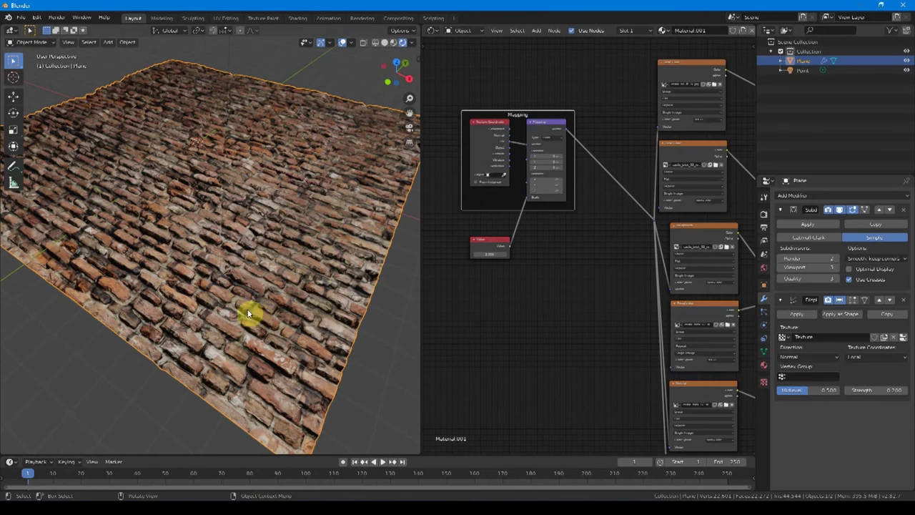
scroll(270, 349, up, 3)
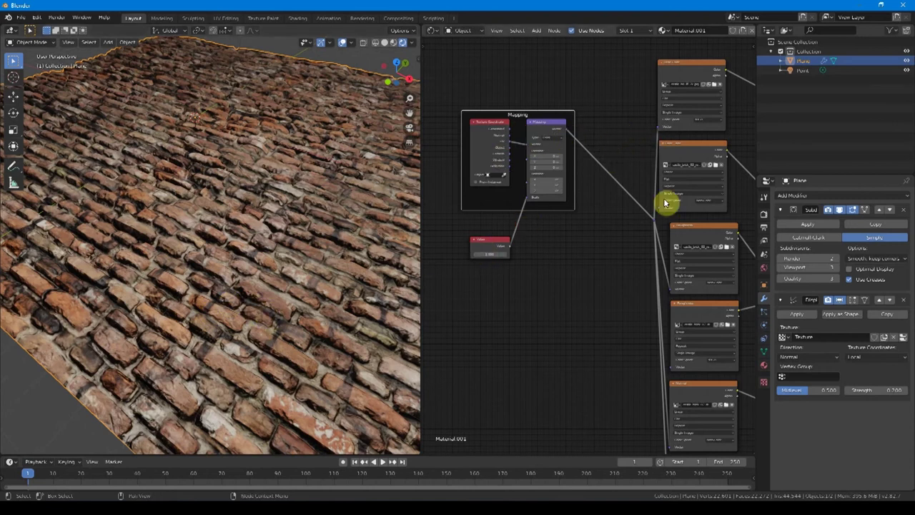
Step: Compare the Value node scale feeding the image textures with the displacement texture's Repeat X and Y settings
middle_drag(585, 127, 519, 120)
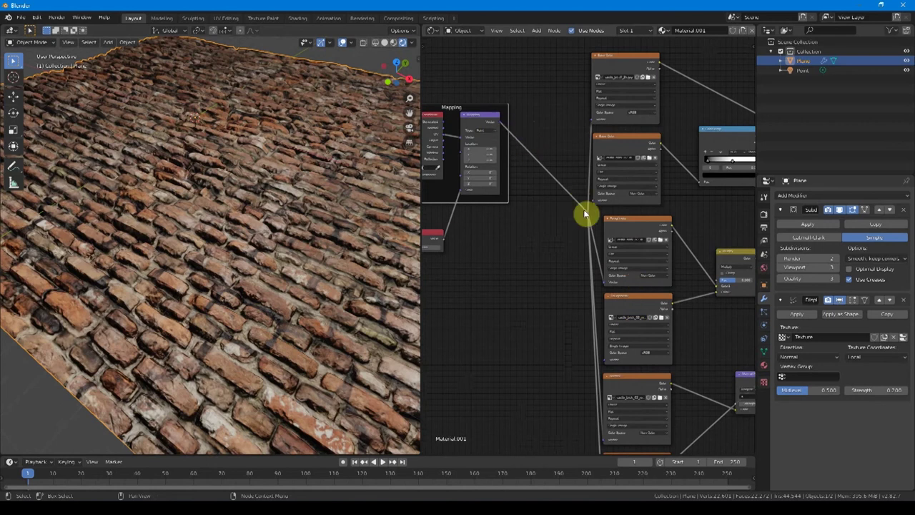
drag(590, 214, 606, 366)
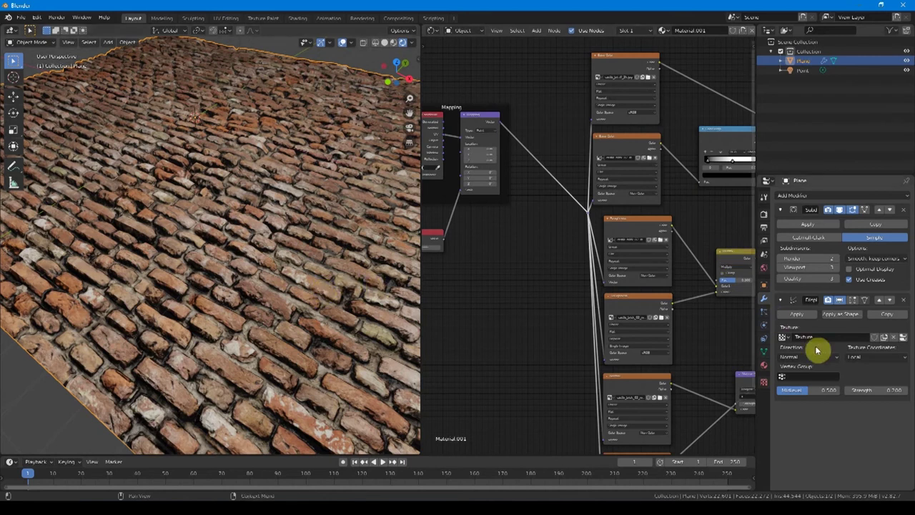
click(765, 382)
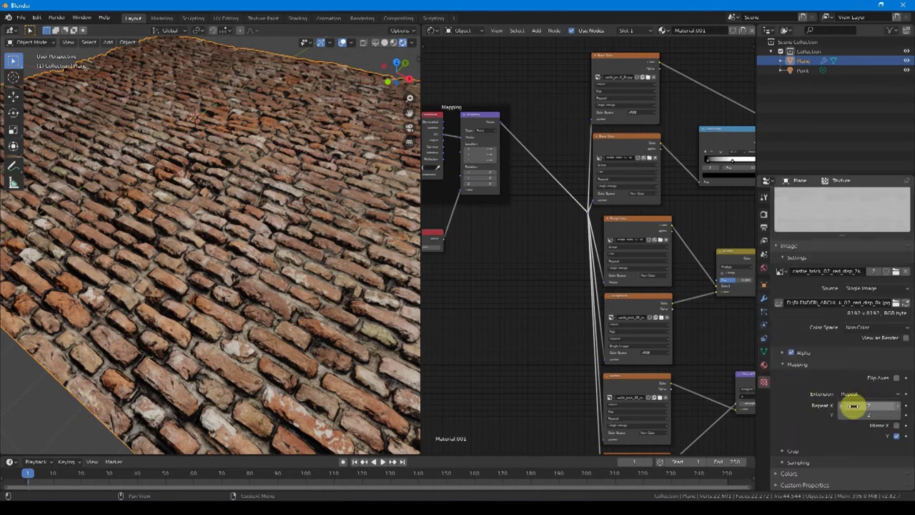
middle_drag(501, 249, 533, 254)
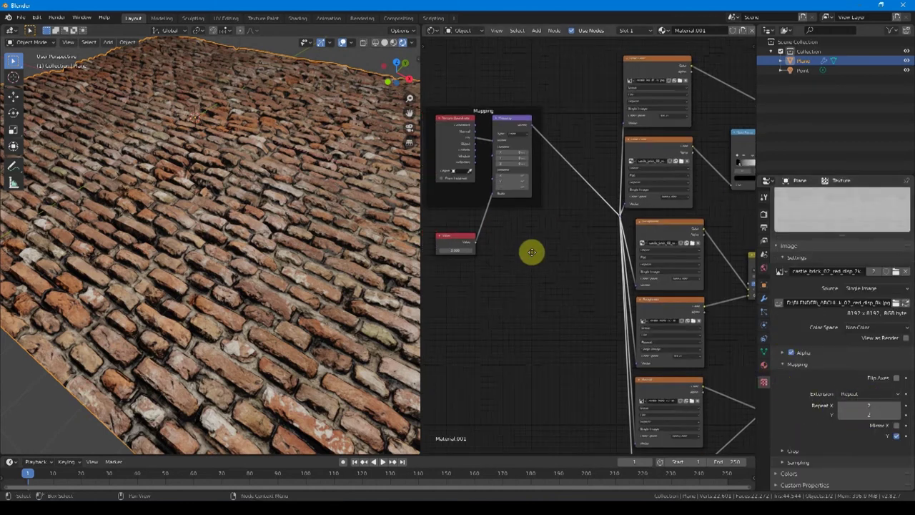
click(461, 246)
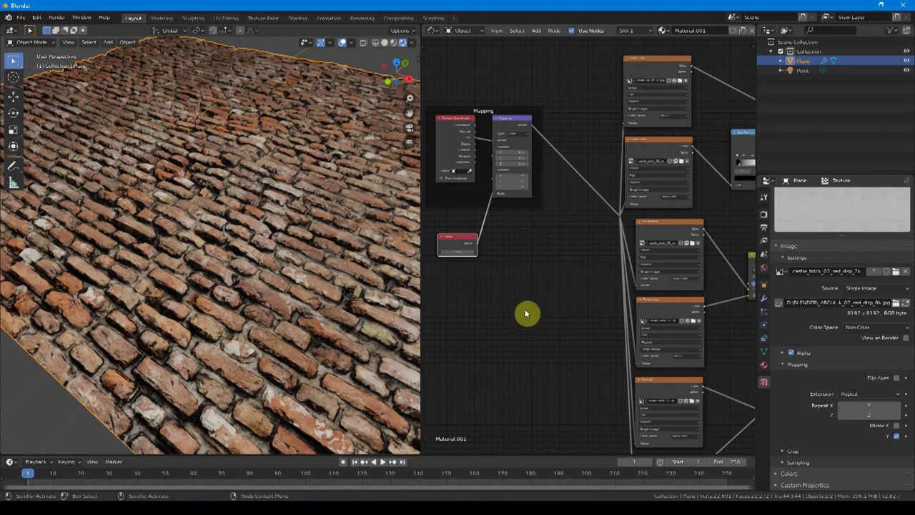
drag(869, 406, 868, 408)
click(870, 407)
key(Return)
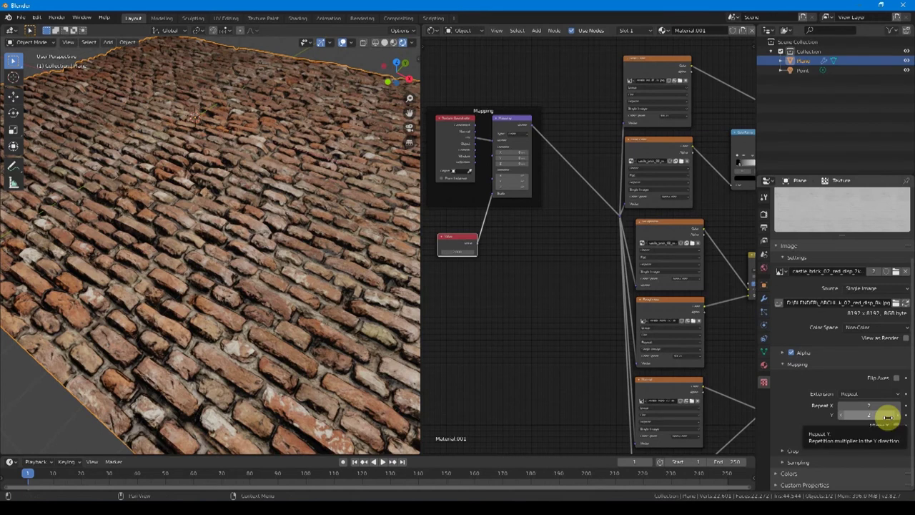
key(alt+Tab)
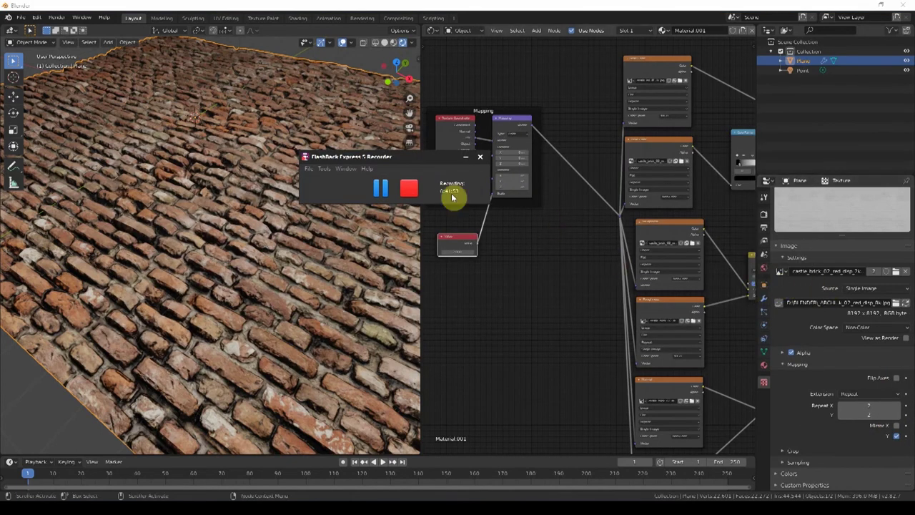
click(408, 188)
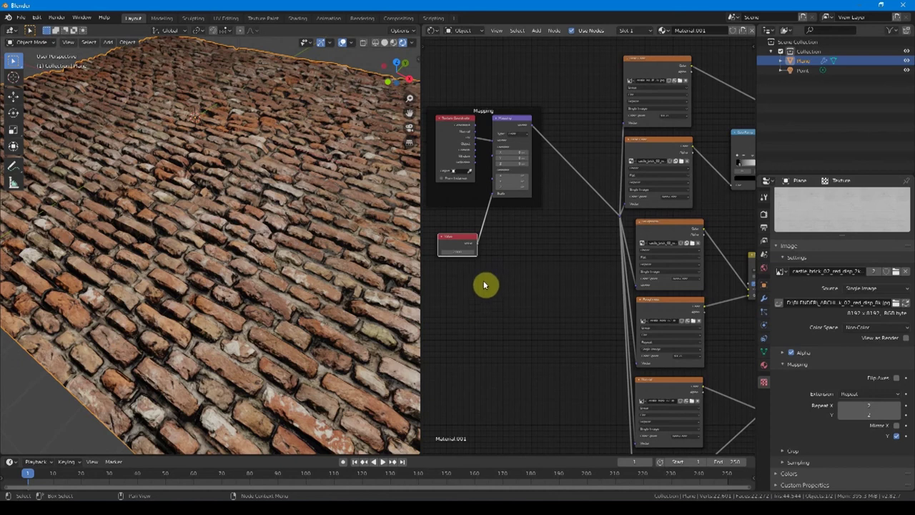
Step: Add a scripted-expression driver to the Value node's value
click(459, 251)
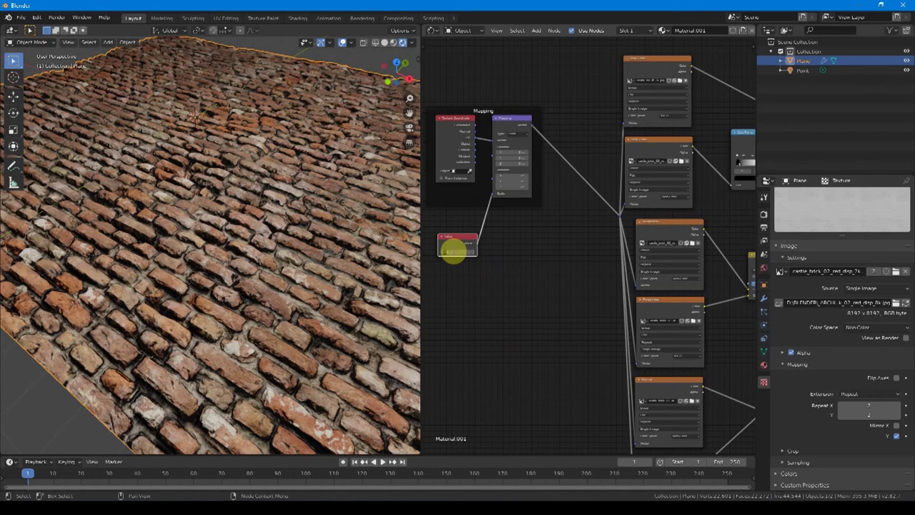
right_click(454, 250)
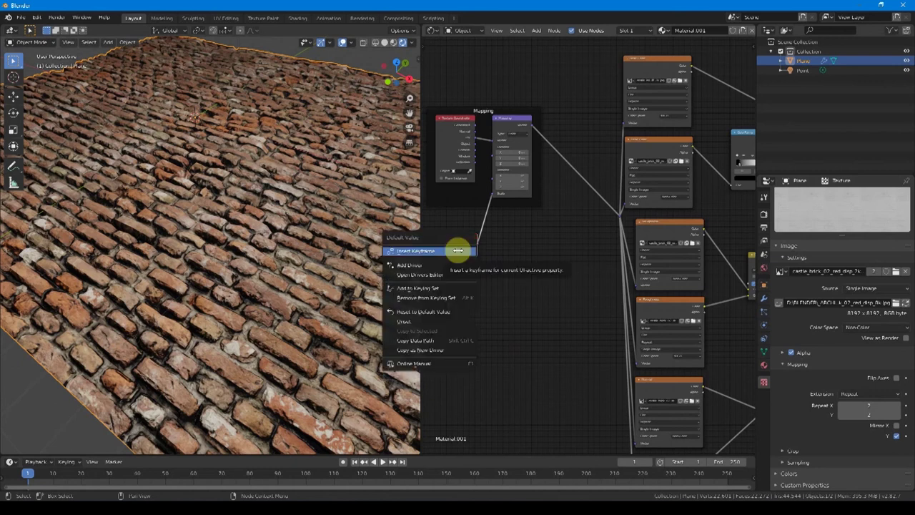
click(418, 266)
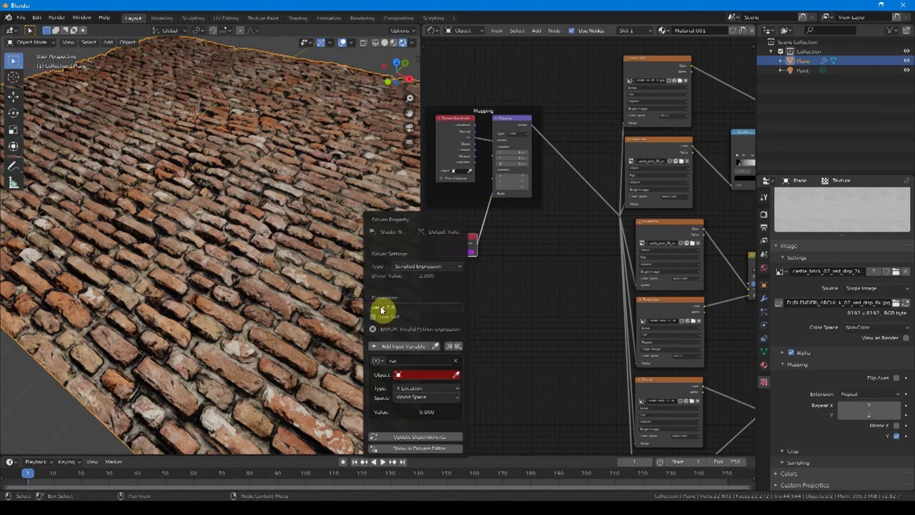
click(514, 272)
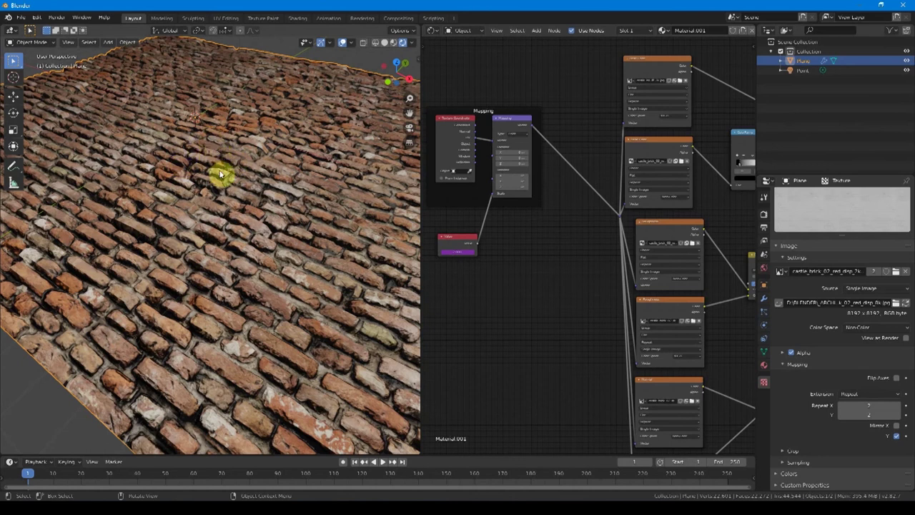
Step: Add an Empty object at the centre of the brick plane
scroll(209, 172, down, 5)
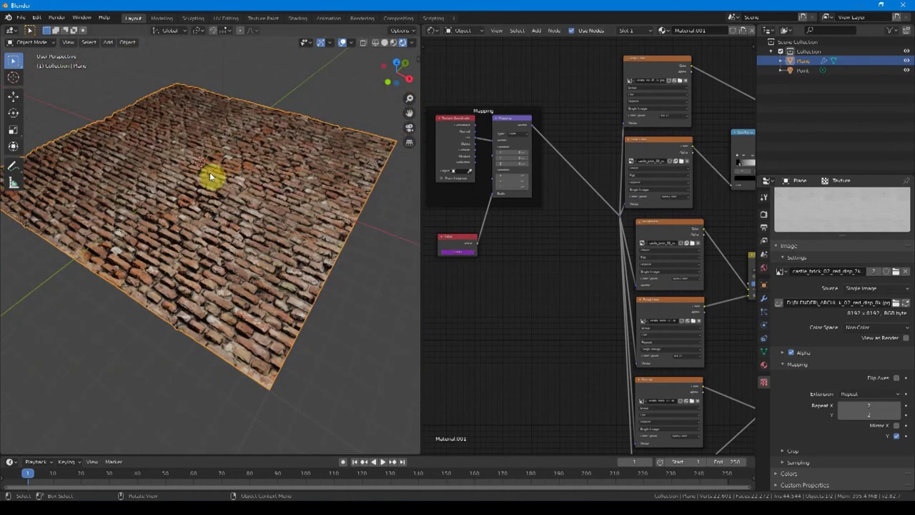
key(shift+a)
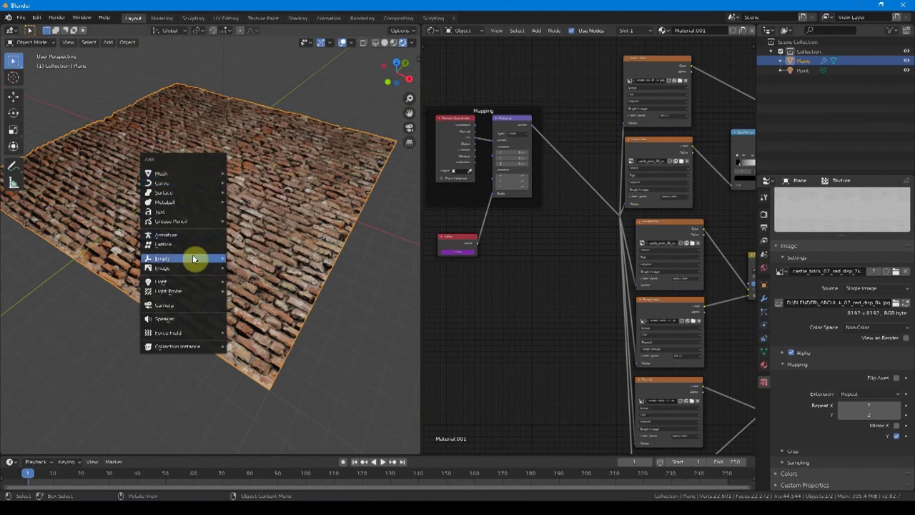
mouse_move(191, 258)
click(246, 280)
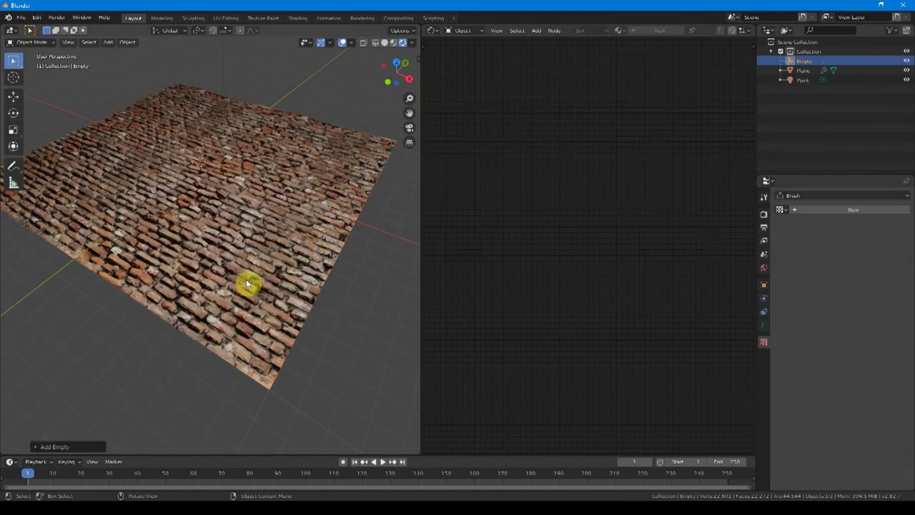
scroll(215, 214, up, 5)
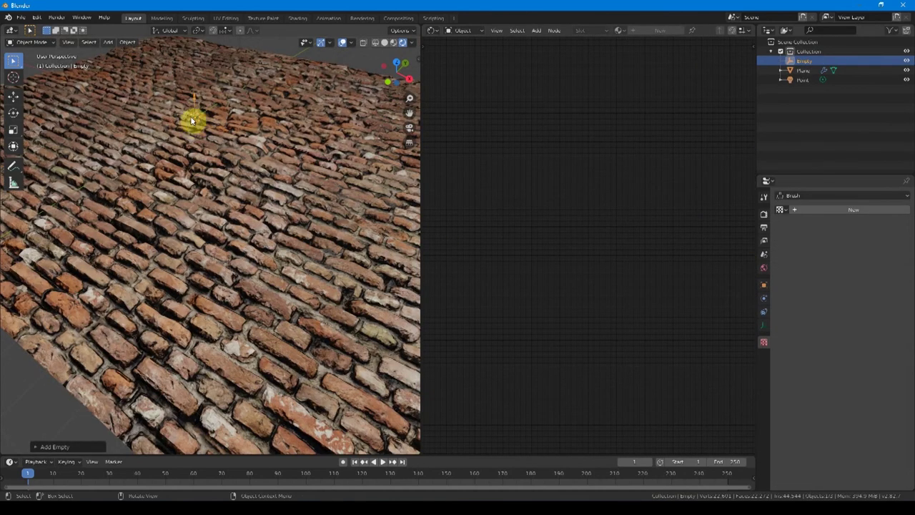
key(g)
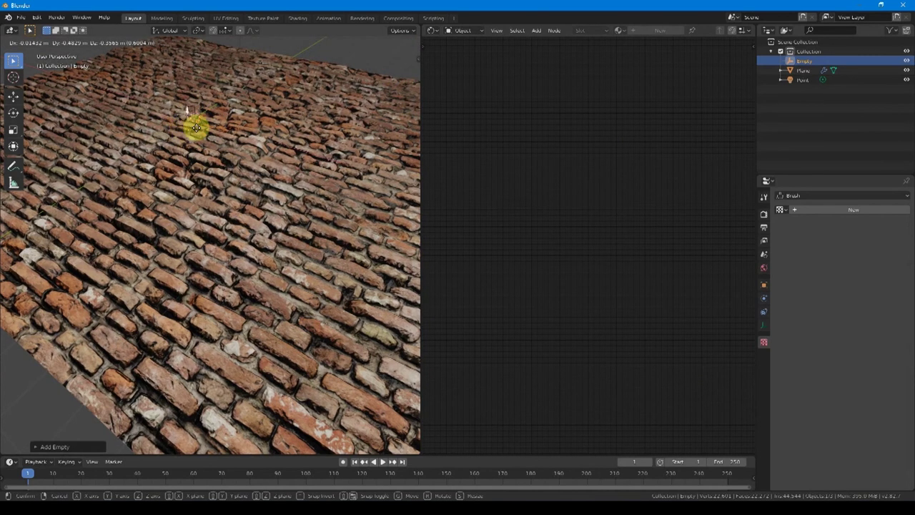
click(203, 121)
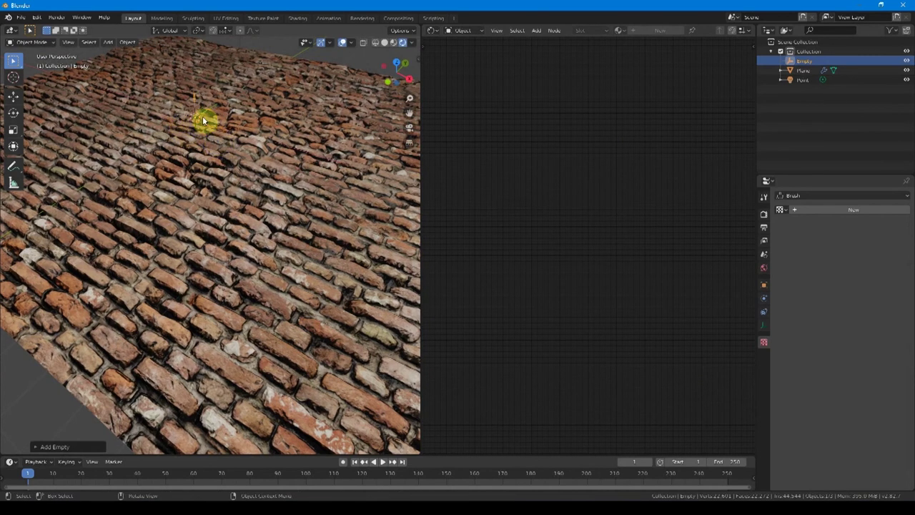
Step: Edit the driver on the plane material's Value node and assign the Empty as its variable's object
click(216, 171)
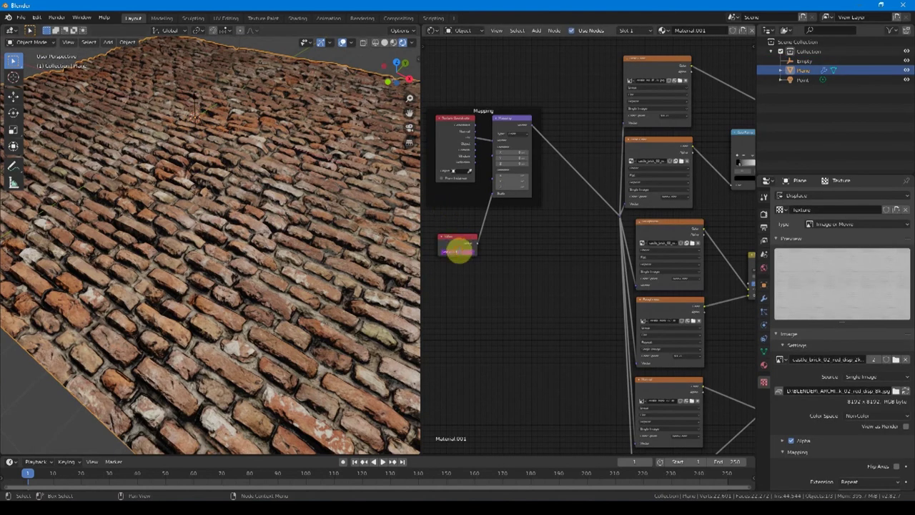
right_click(458, 251)
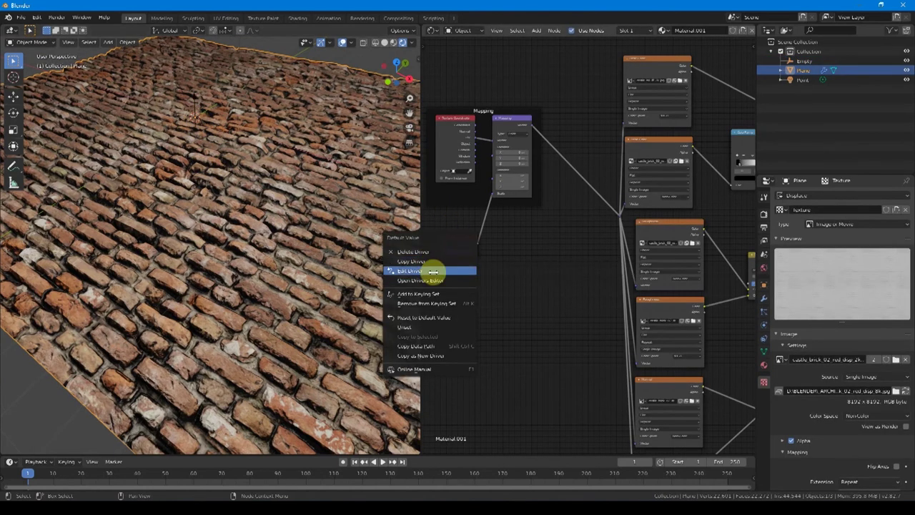
click(412, 270)
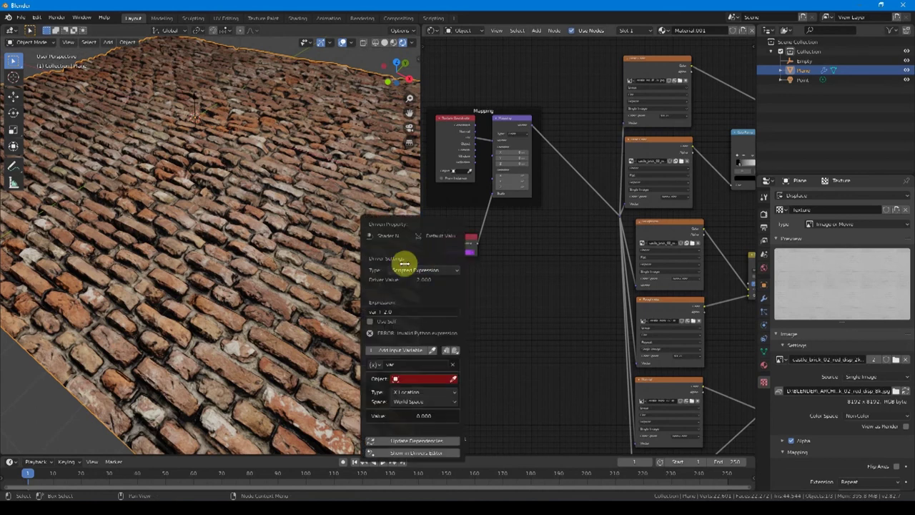
click(413, 377)
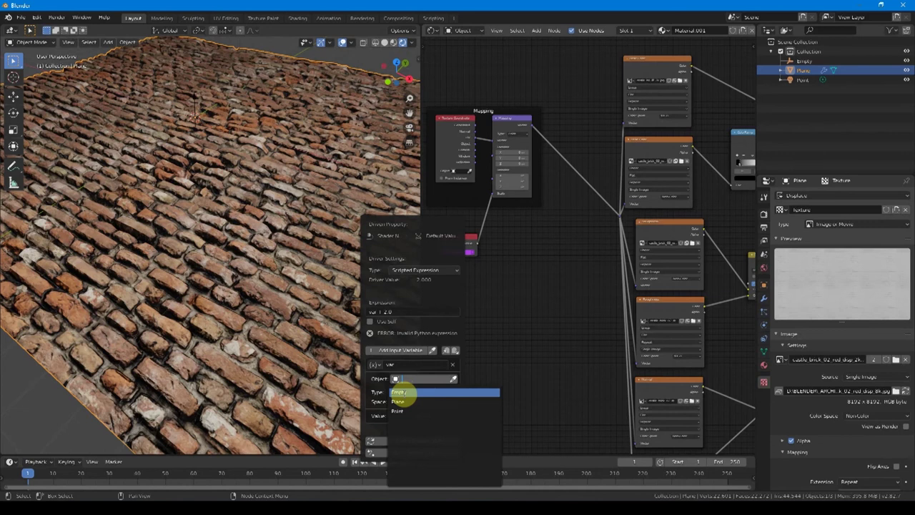
click(402, 393)
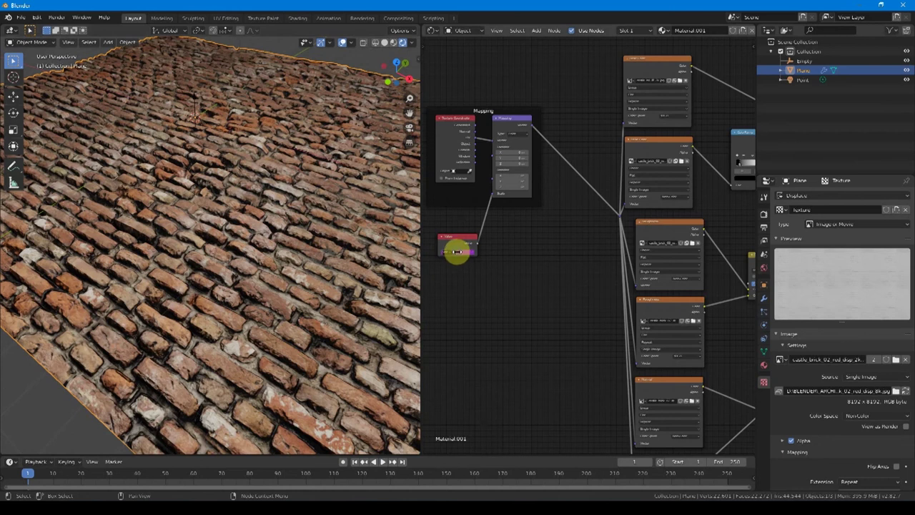
Step: Edit the Value node's driver so its expression contains only the variable var
key(ctrl+d)
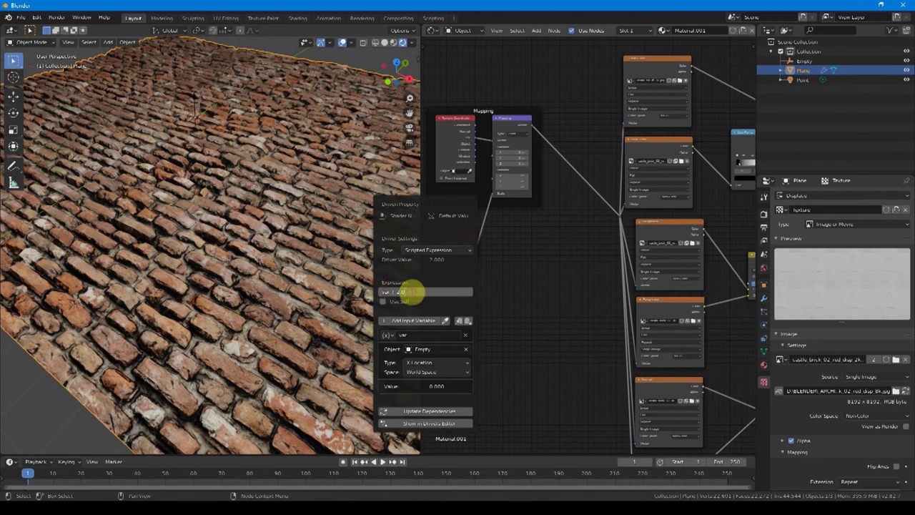
key(Home)
key(Return)
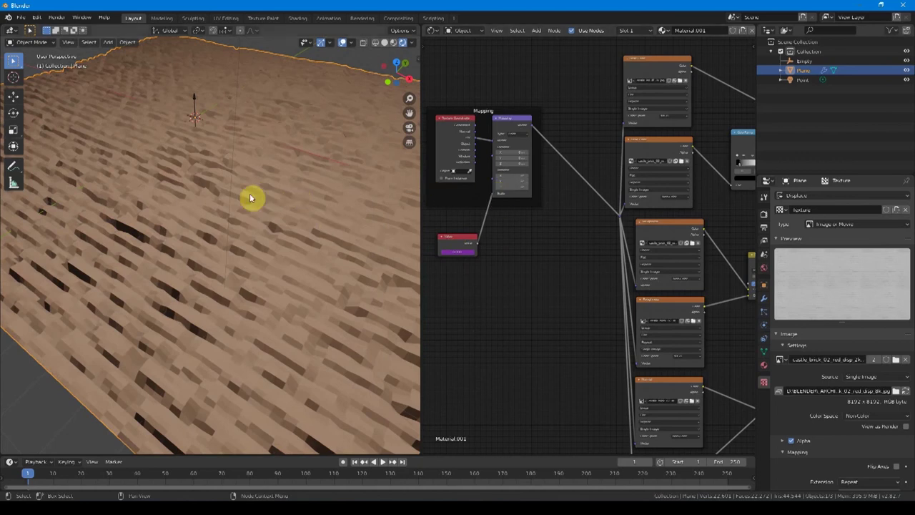
Step: Move the Empty 1 m along the global X axis
click(804, 61)
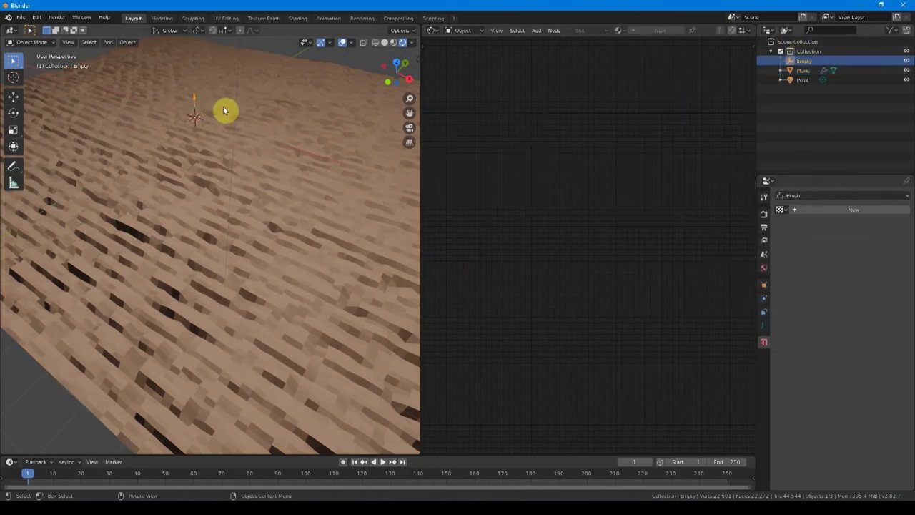
key(g)
key(x)
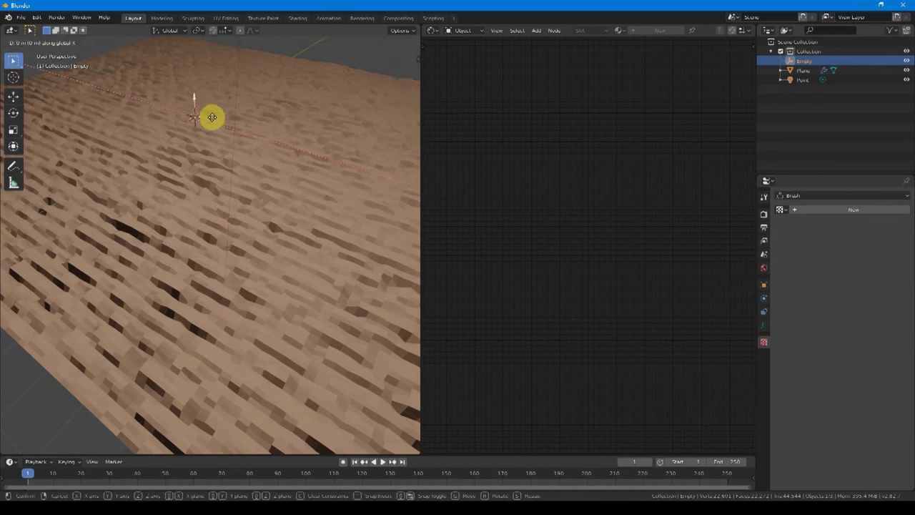
key(1)
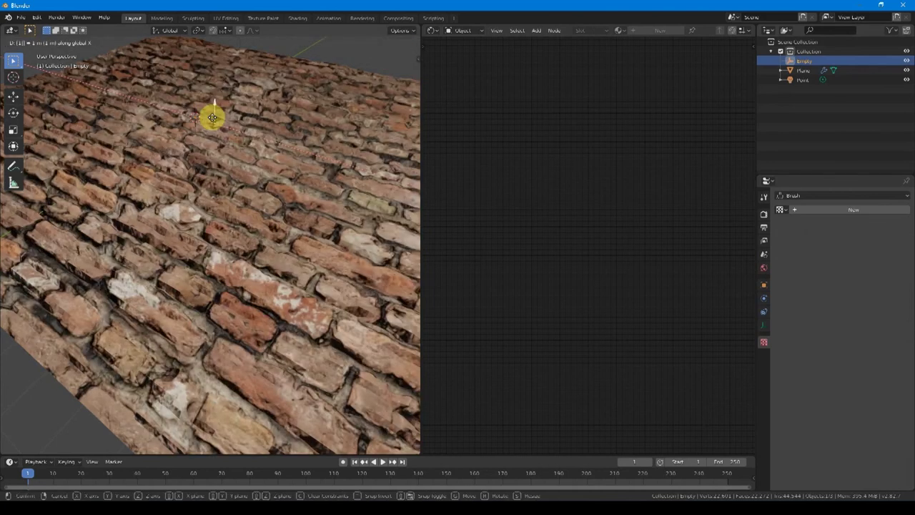
key(Return)
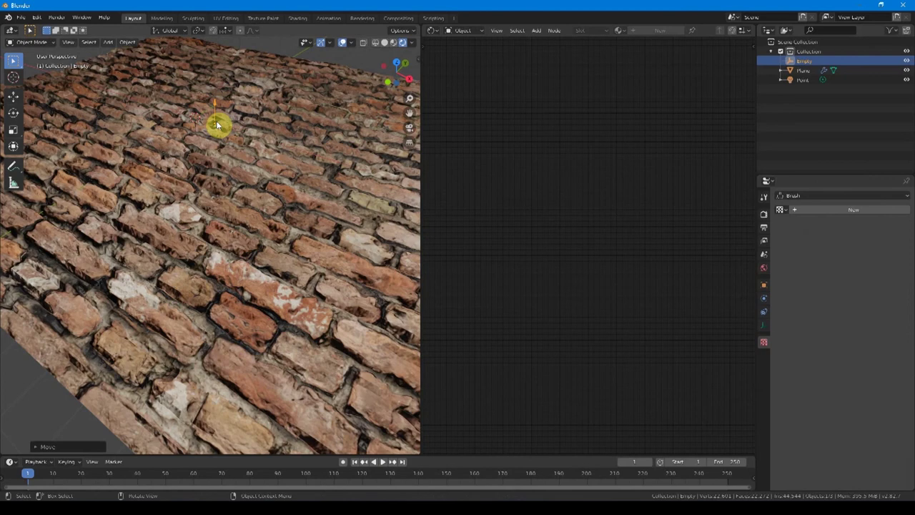
Step: Try sliding the Empty freely along the X axis to preview how the brick texture scales
key(g)
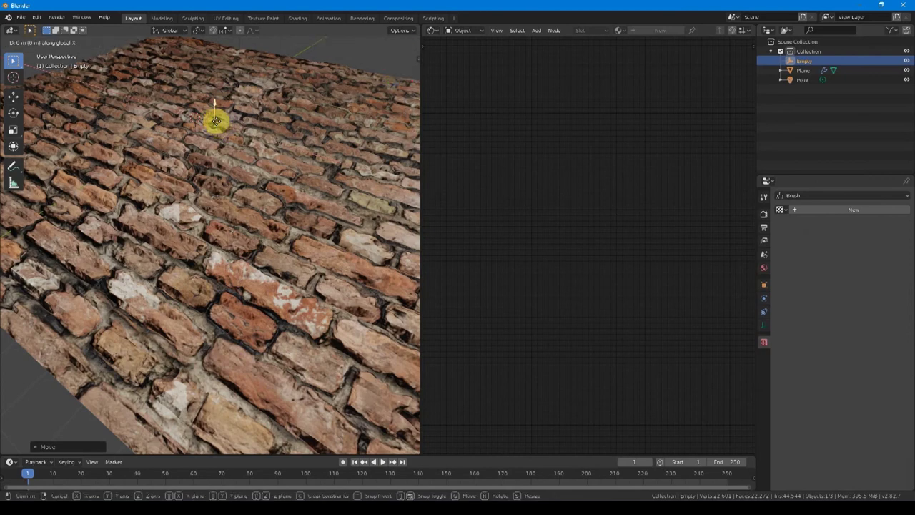
key(x)
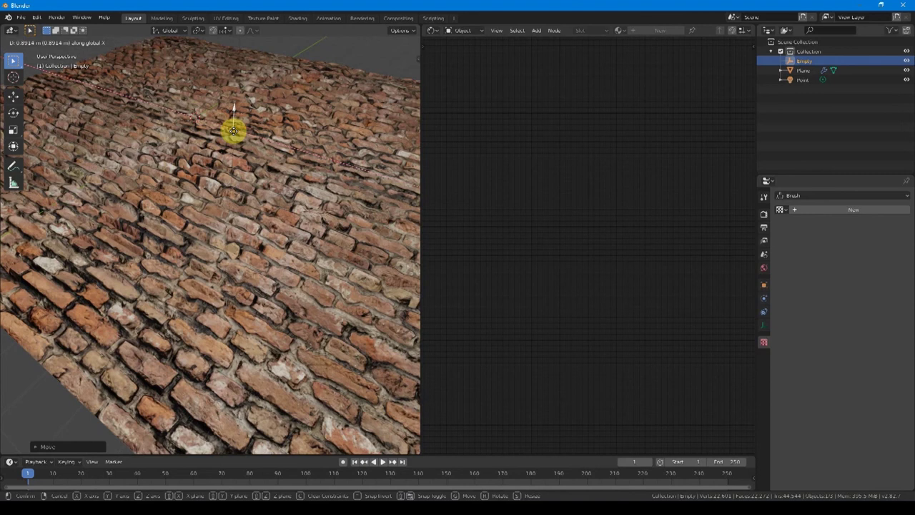
click(233, 130)
scroll(267, 138, down, 3)
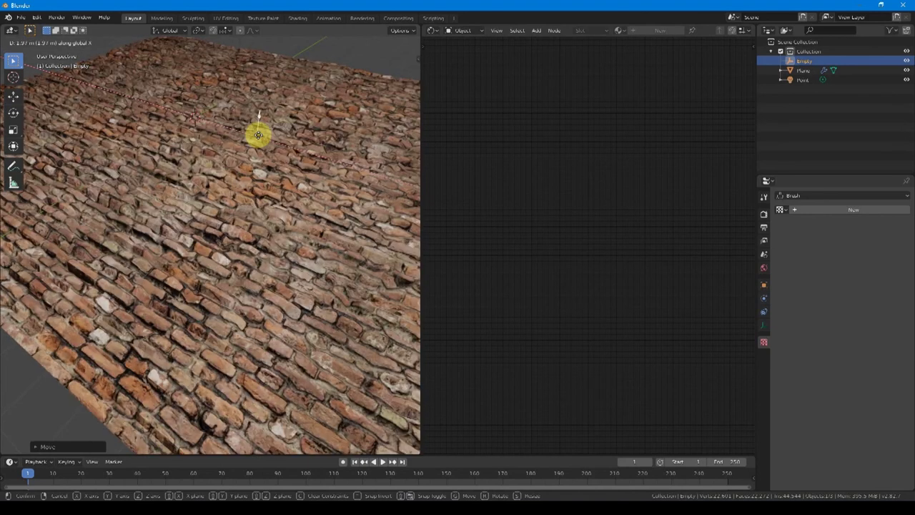
scroll(252, 147, up, 5)
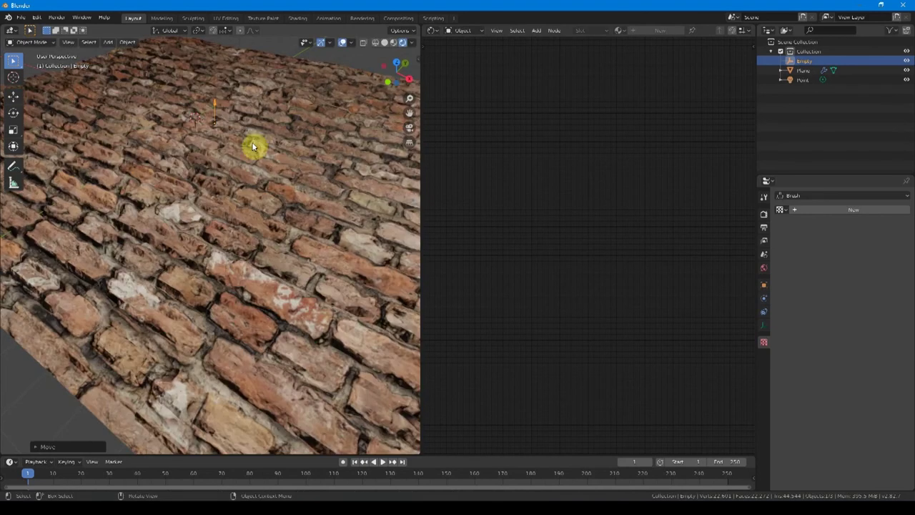
Step: Copy the Value node's driver onto the displacement texture's Repeat X and Y, and re-confirm Repeat X's expression var to refresh the displacement
click(213, 133)
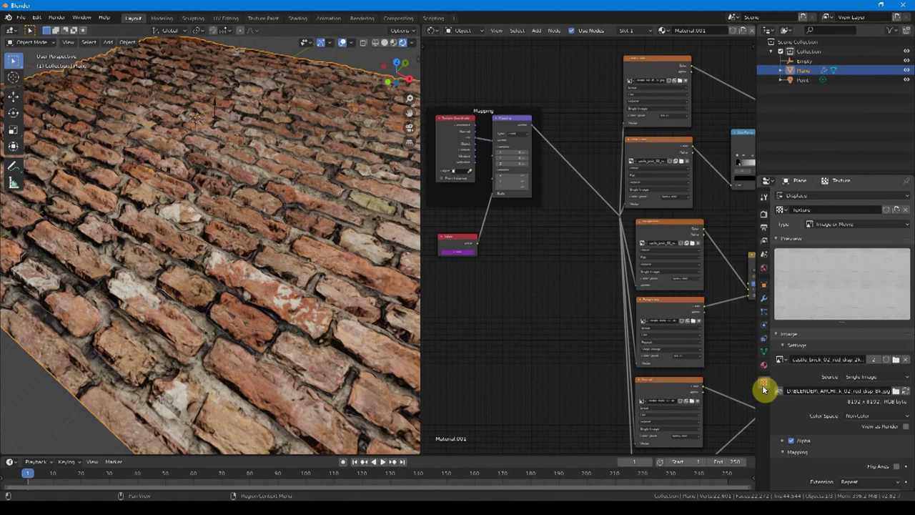
scroll(797, 389, down, 3)
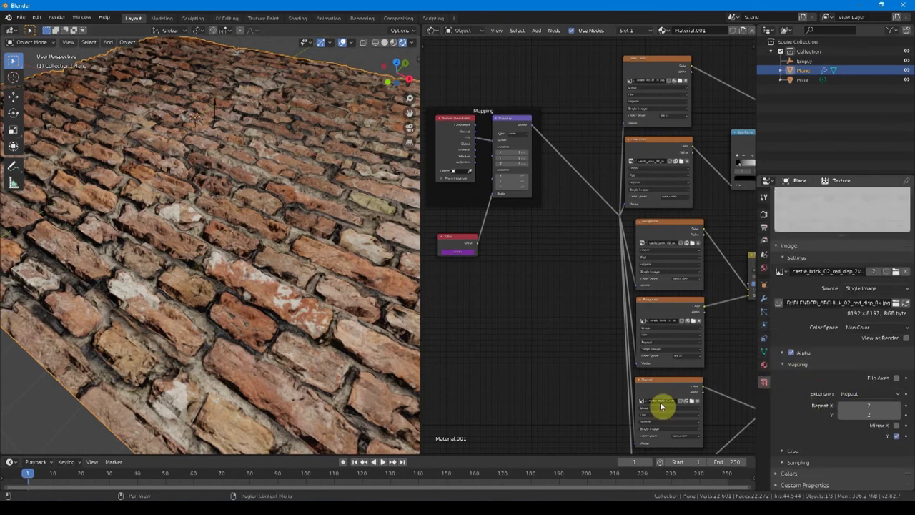
right_click(458, 252)
click(431, 240)
right_click(869, 406)
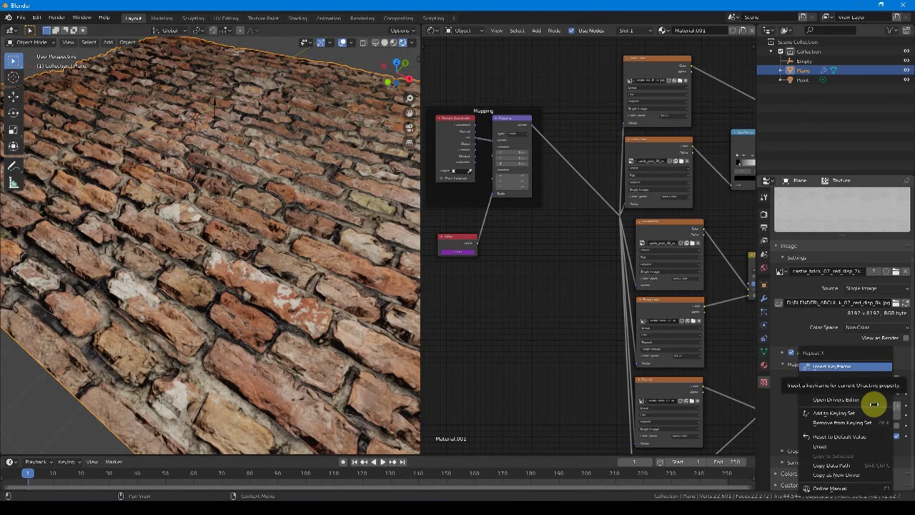
click(844, 392)
right_click(874, 415)
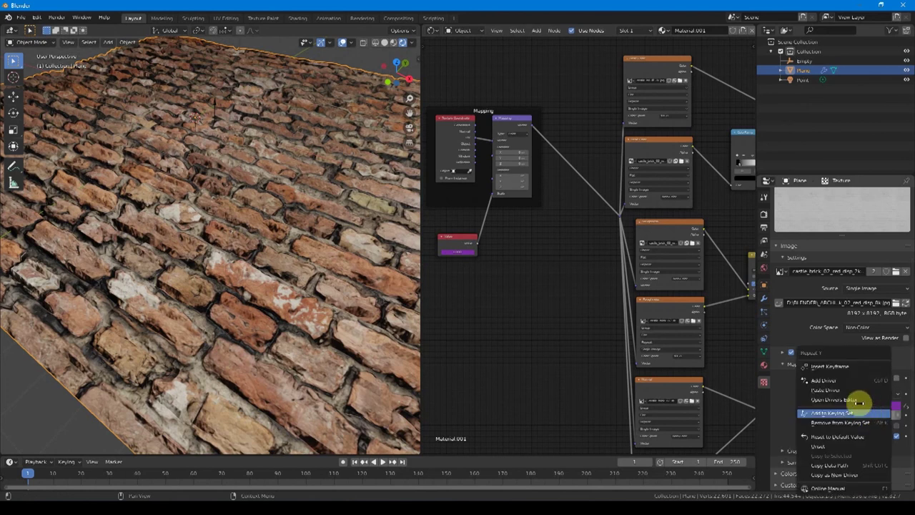
click(846, 391)
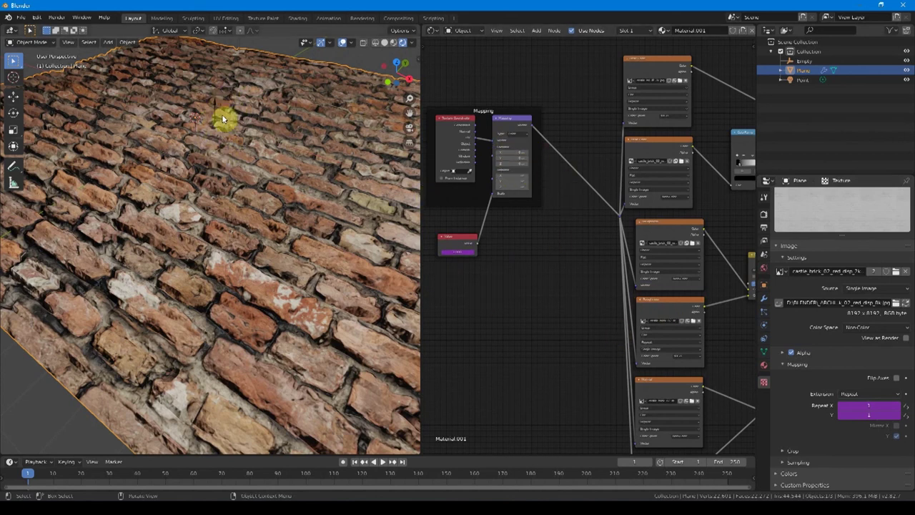
click(874, 408)
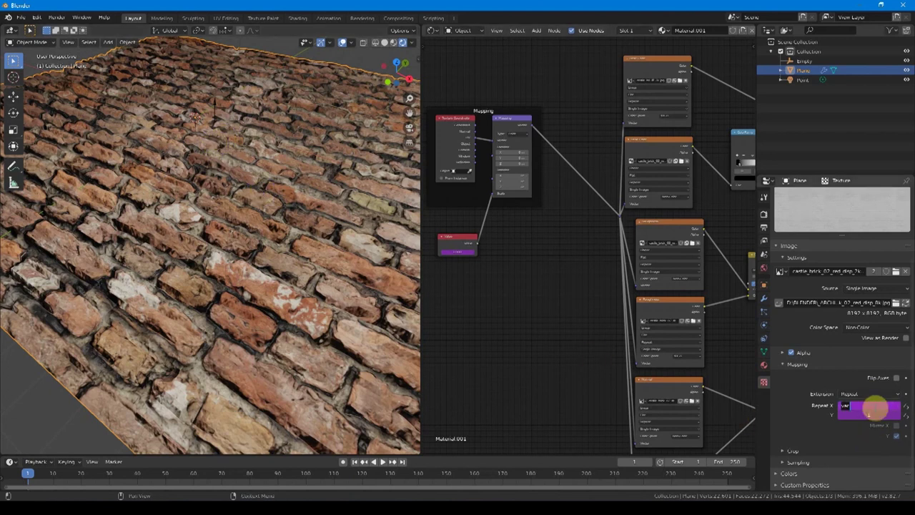
key(Return)
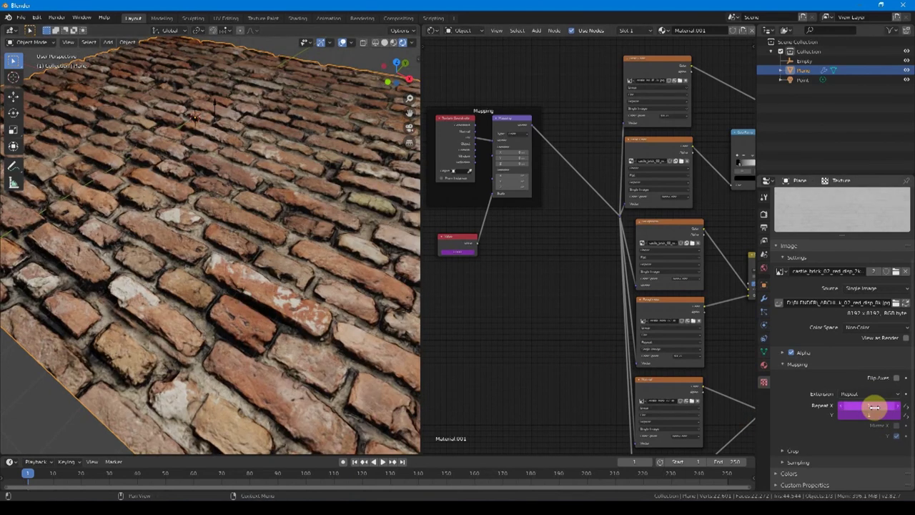
Step: Move the Empty another 1 m along the global X axis and check its location values
click(787, 61)
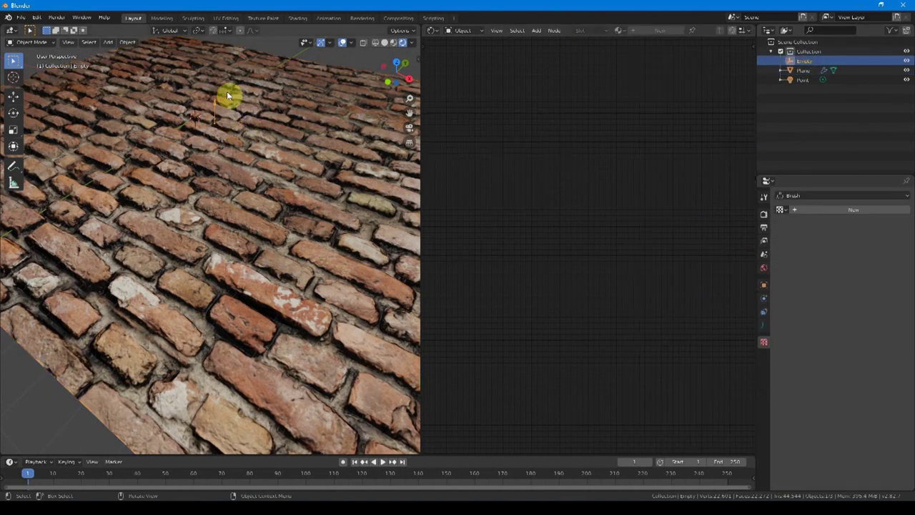
key(g)
key(x)
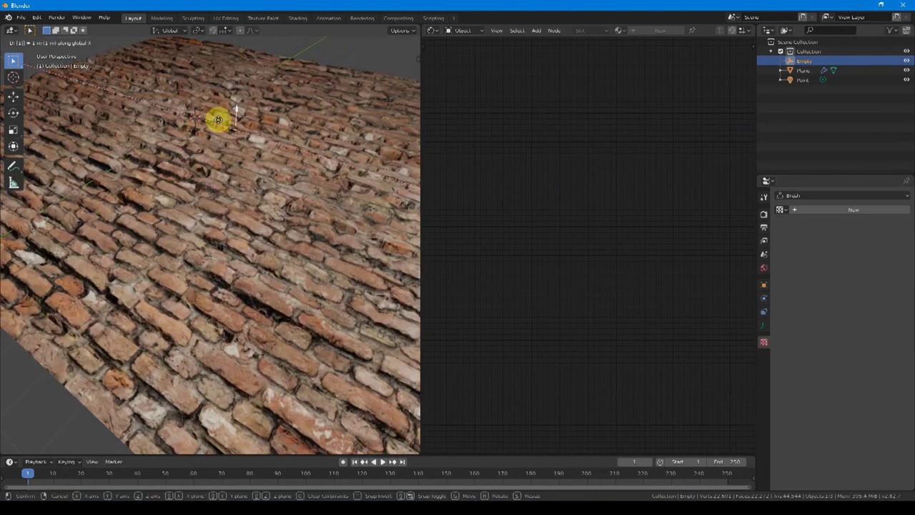
click(219, 118)
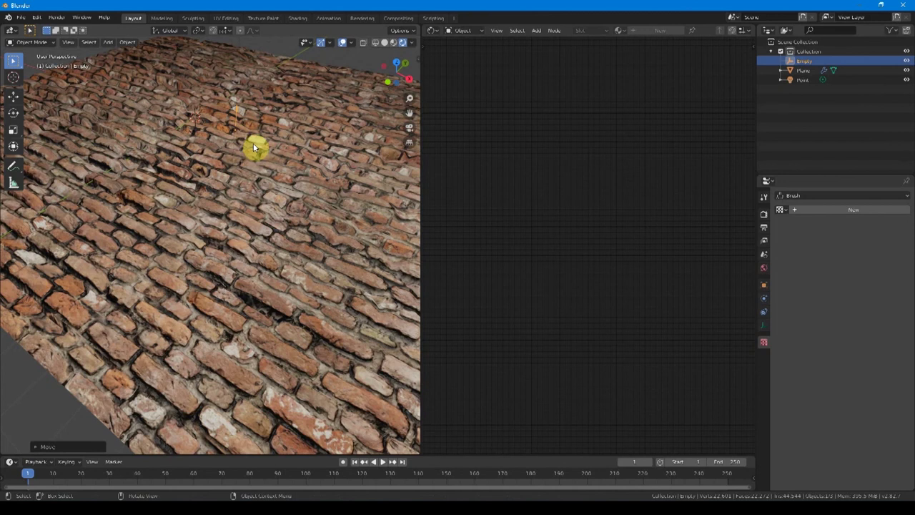
key(n)
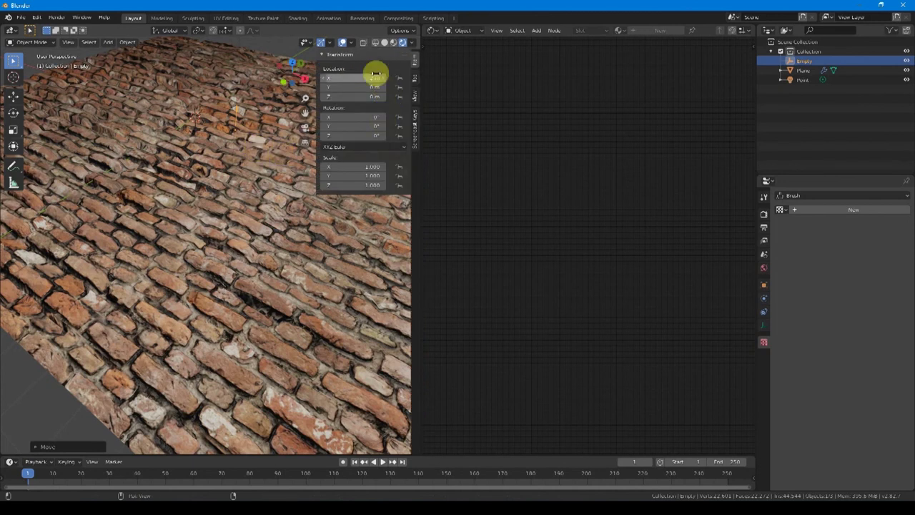
key(n)
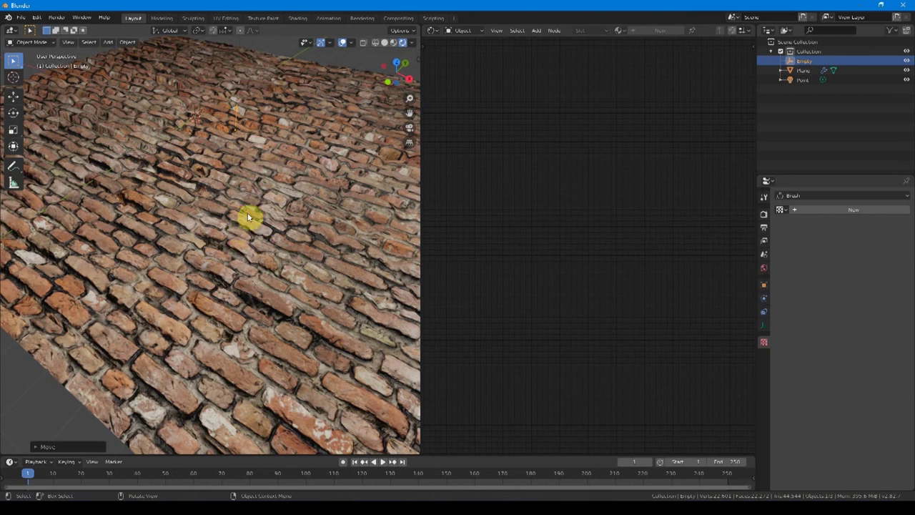
Step: Refresh the driven Repeat X value of the plane's displacement texture to update the displacement
click(158, 206)
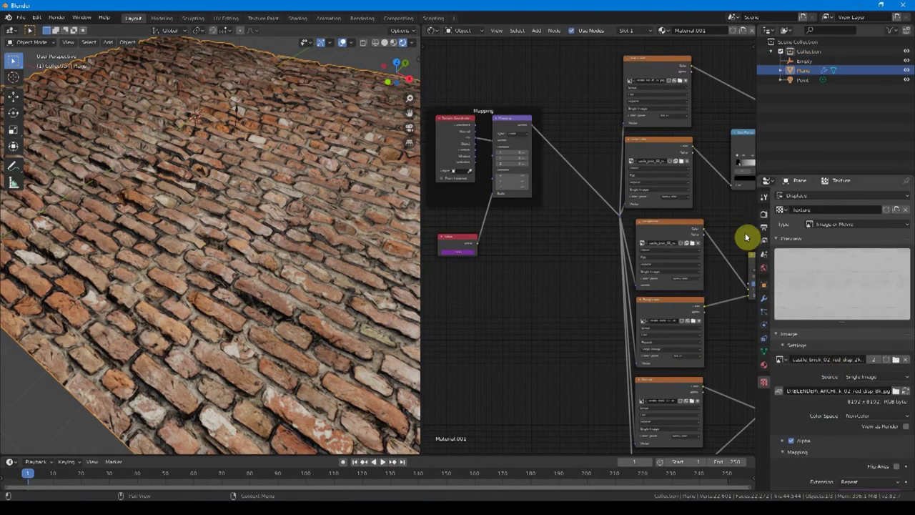
scroll(851, 401, down, 3)
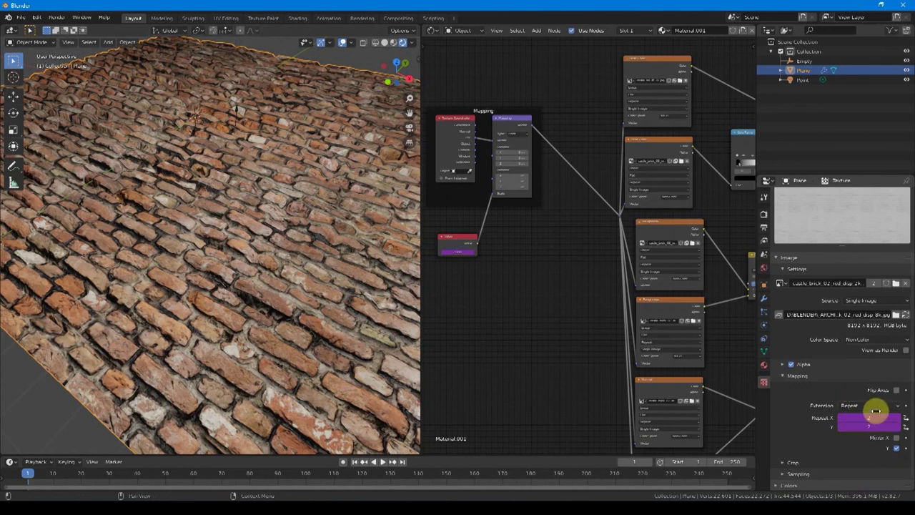
drag(876, 418, 881, 419)
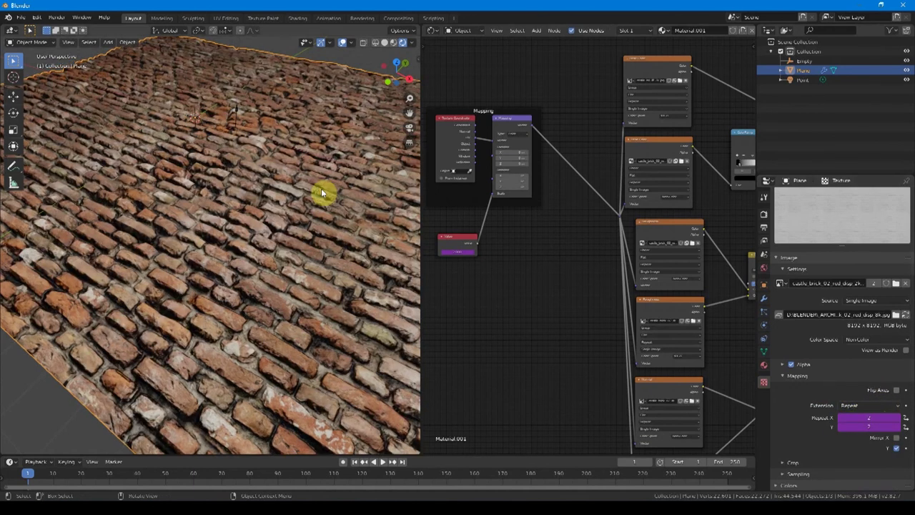